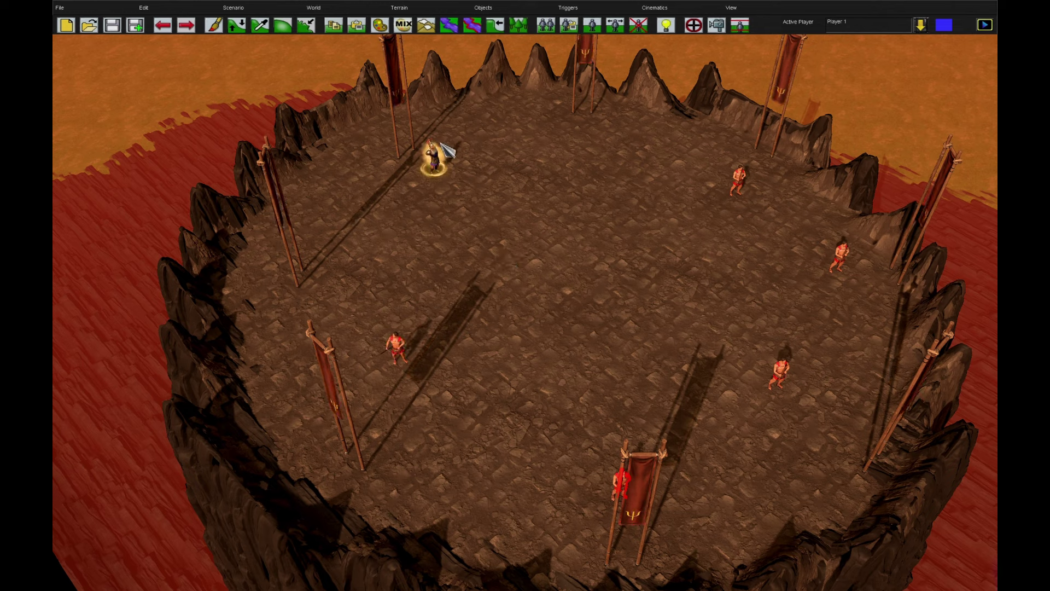
Playtest the scenario and send the hero Agamemnon to attack the enemy soldier by the front banner of the arena
{"action": "left_click", "coordinate": [233, 8]}
{"action": "left_click", "coordinate": [280, 80]}
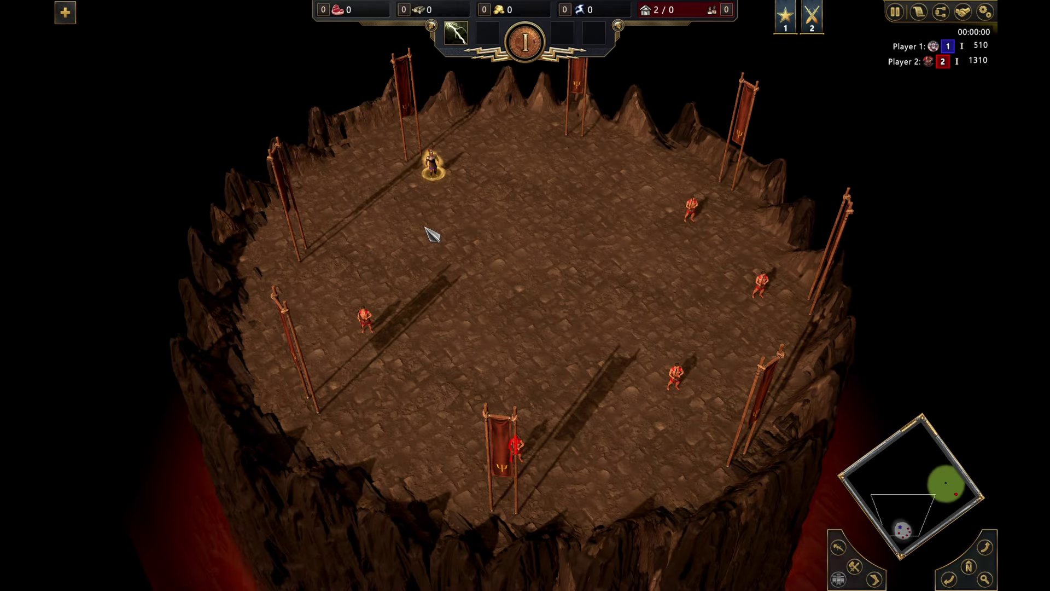
{"action": "key", "text": "p"}
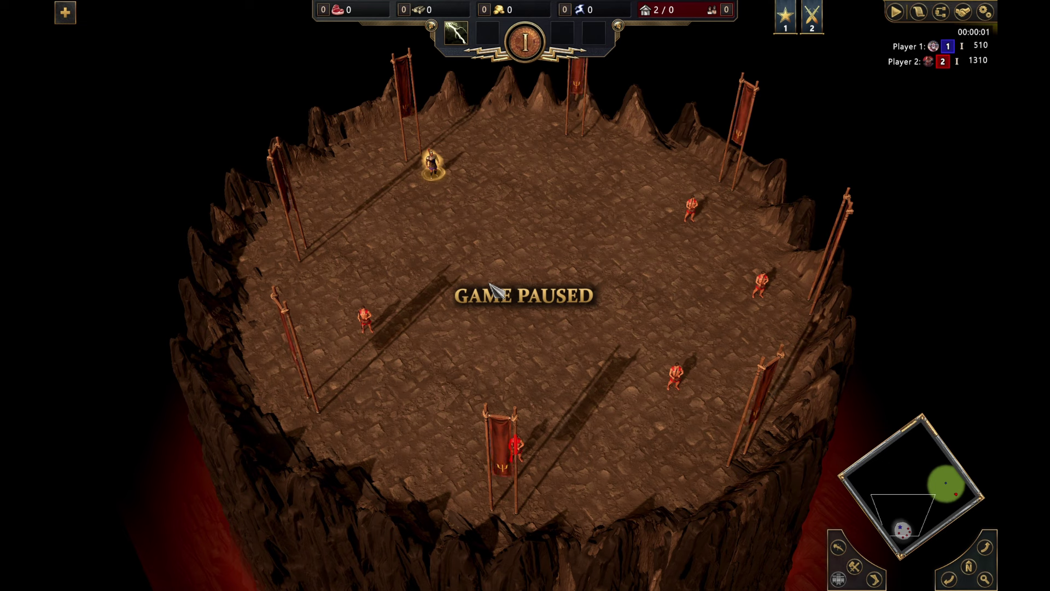
{"action": "key", "text": "p"}
{"action": "left_click", "coordinate": [430, 166]}
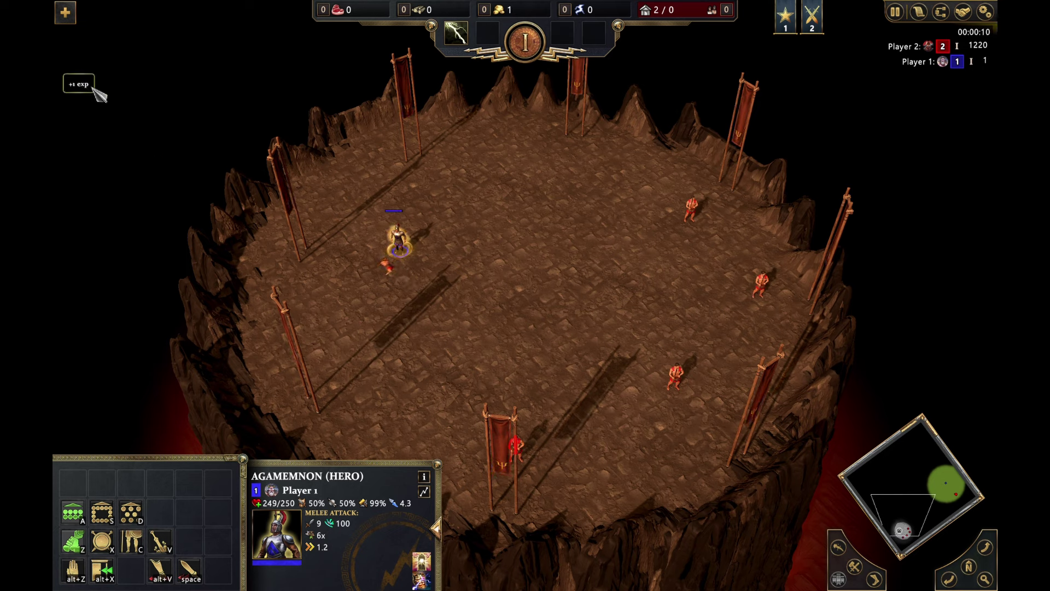
{"action": "right_click", "coordinate": [515, 443]}
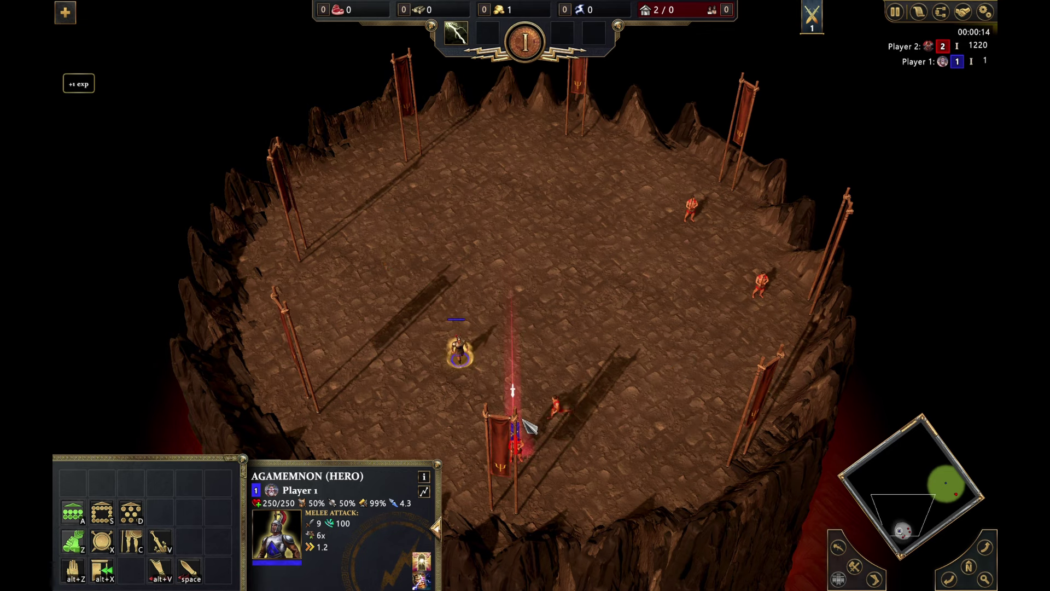
{"action": "key", "text": "Down"}
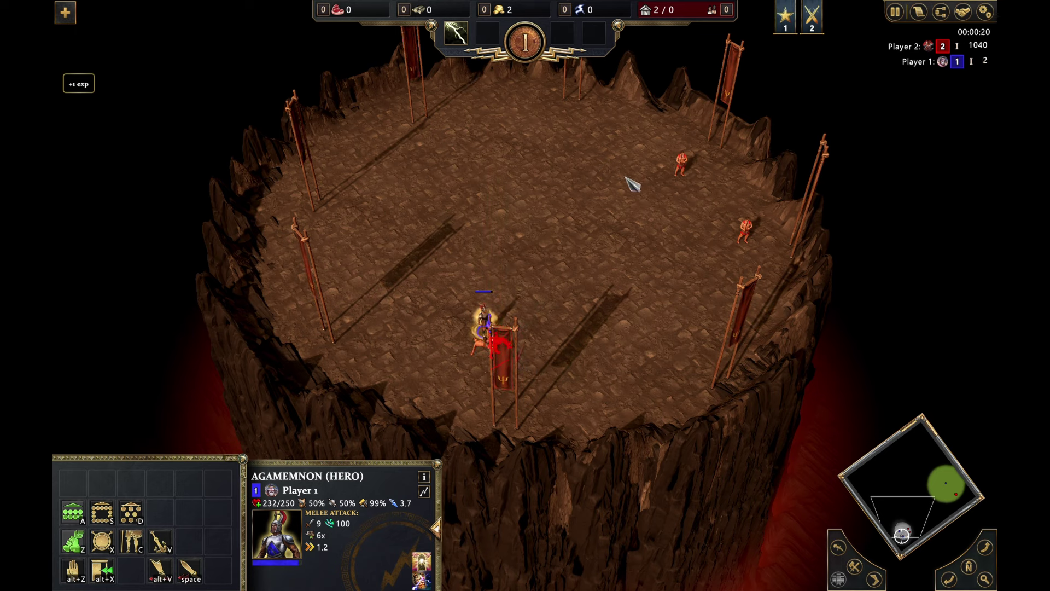
Cast the Bolt god power on an enemy infantry unit and have Agamemnon attack the last soldier in the arena
{"action": "left_click", "coordinate": [456, 33]}
{"action": "left_click", "coordinate": [682, 164]}
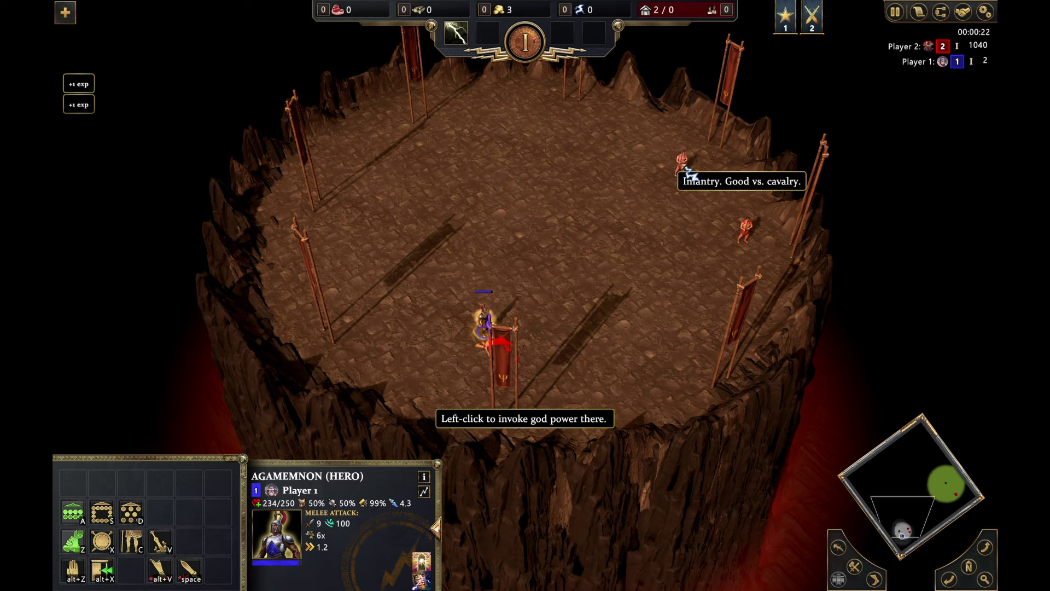
{"action": "left_click", "coordinate": [682, 164]}
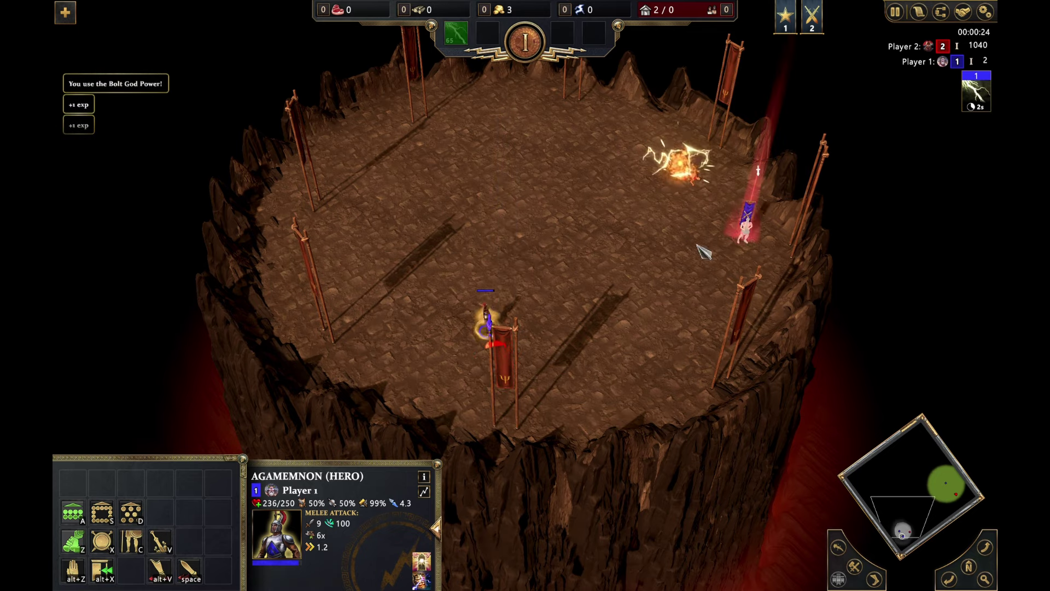
{"action": "left_click", "coordinate": [703, 244]}
{"action": "scroll", "coordinate": [704, 244], "scroll_direction": "up", "scroll_amount": 3}
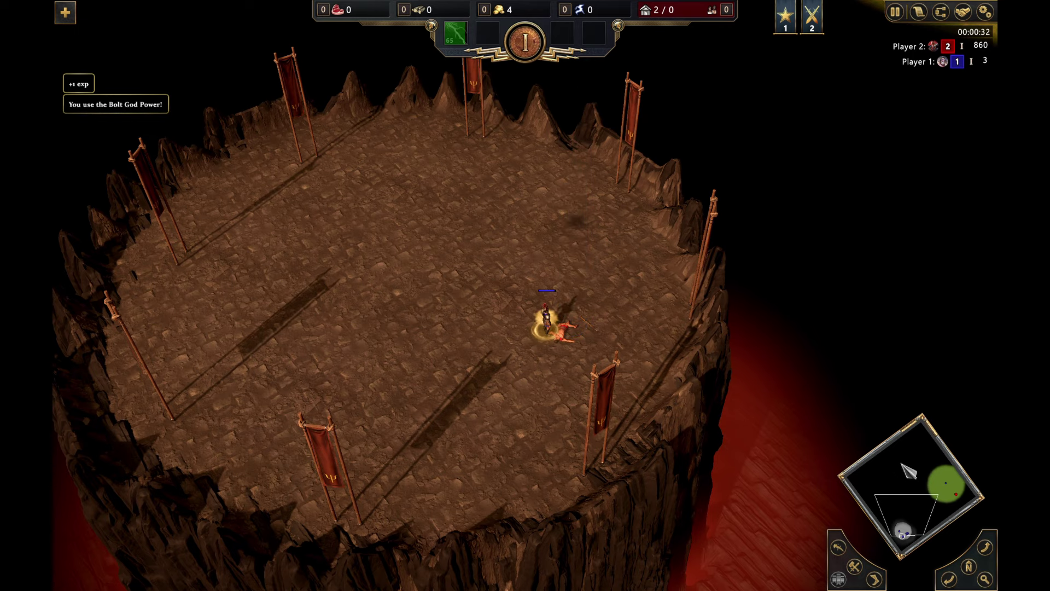
Attack the group of four enemy soldiers outside the arena with Osiris, and end the playtest
{"action": "left_click", "coordinate": [964, 513]}
{"action": "key", "text": "h"}
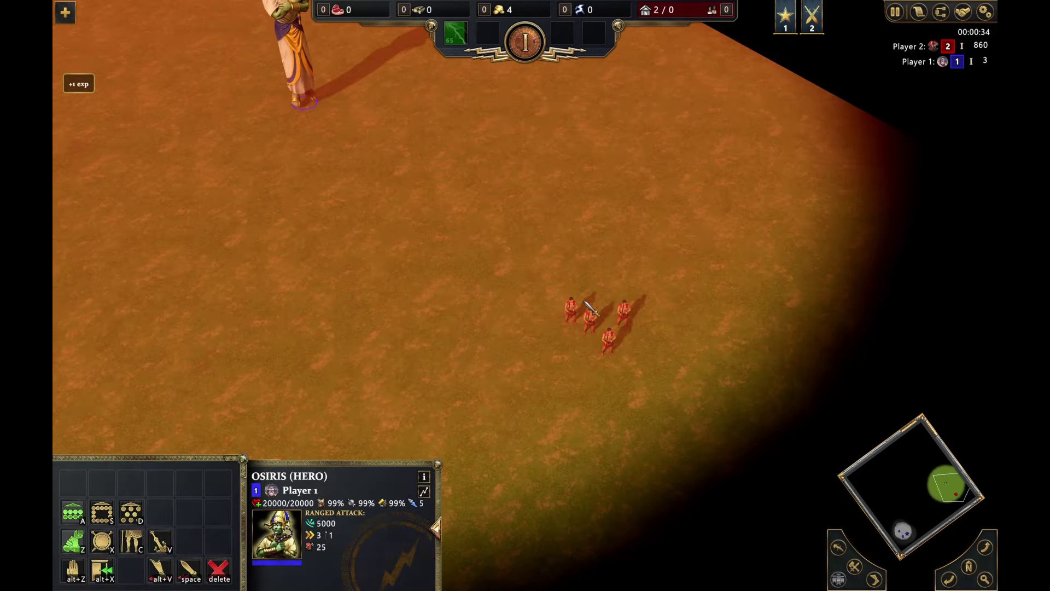
{"action": "right_click", "coordinate": [569, 322]}
{"action": "left_click", "coordinate": [479, 343]}
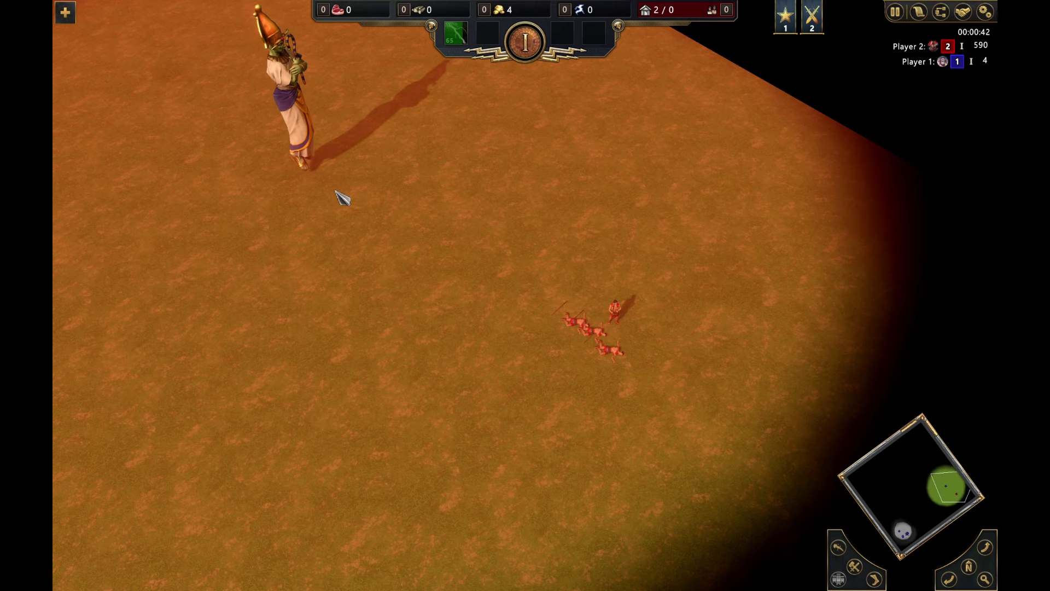
{"action": "key", "text": "Escape"}
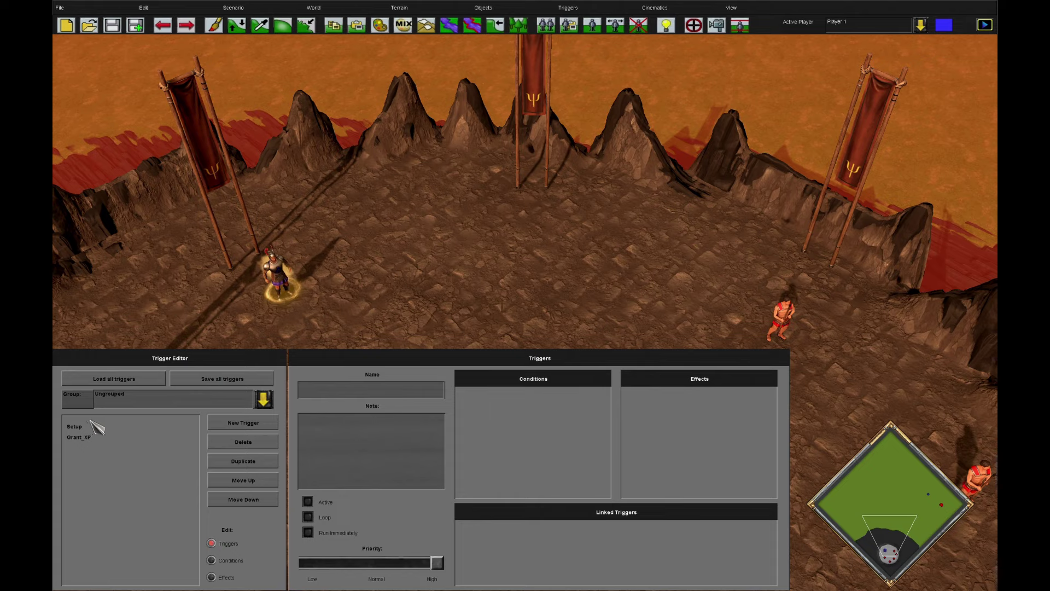
Examine the Setup trigger's Modify Action and Action Special Effect with ProtoUnit effects for Agamemnon
{"action": "left_click", "coordinate": [93, 426]}
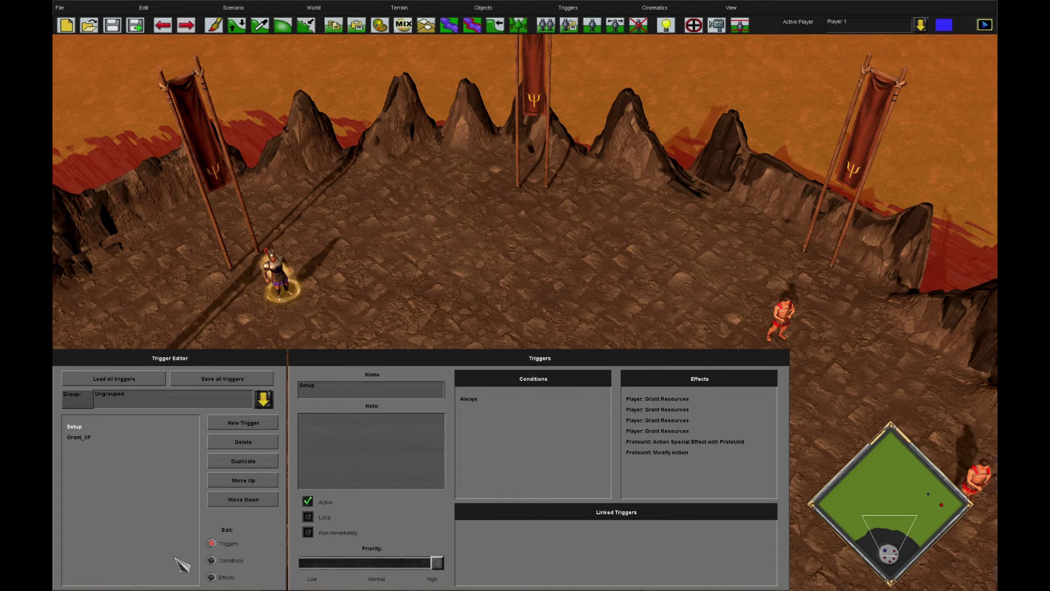
{"action": "left_click", "coordinate": [211, 577]}
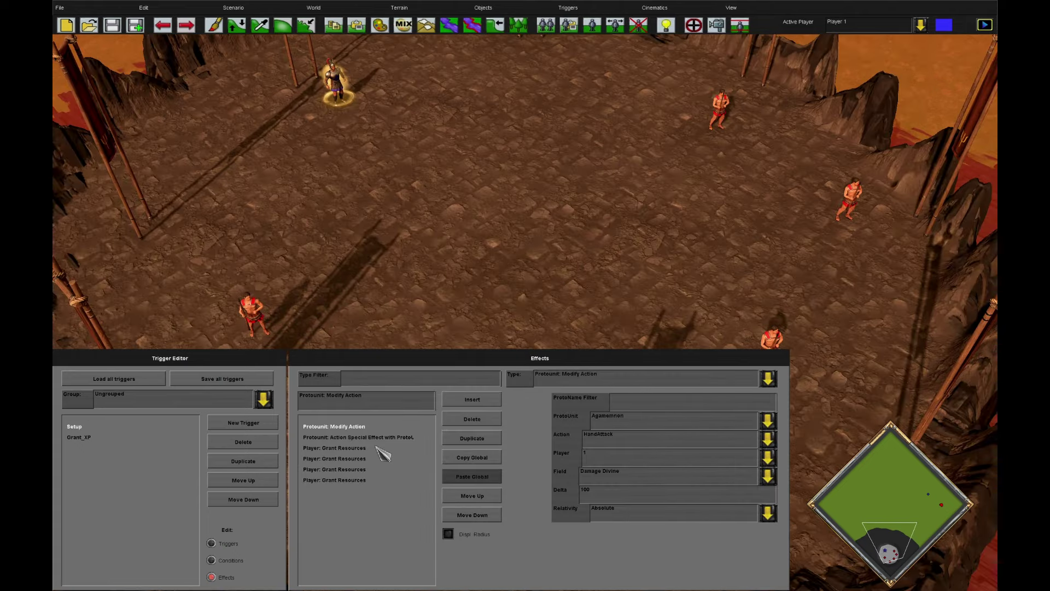
{"action": "scroll", "coordinate": [446, 307], "scroll_direction": "down", "scroll_amount": 5}
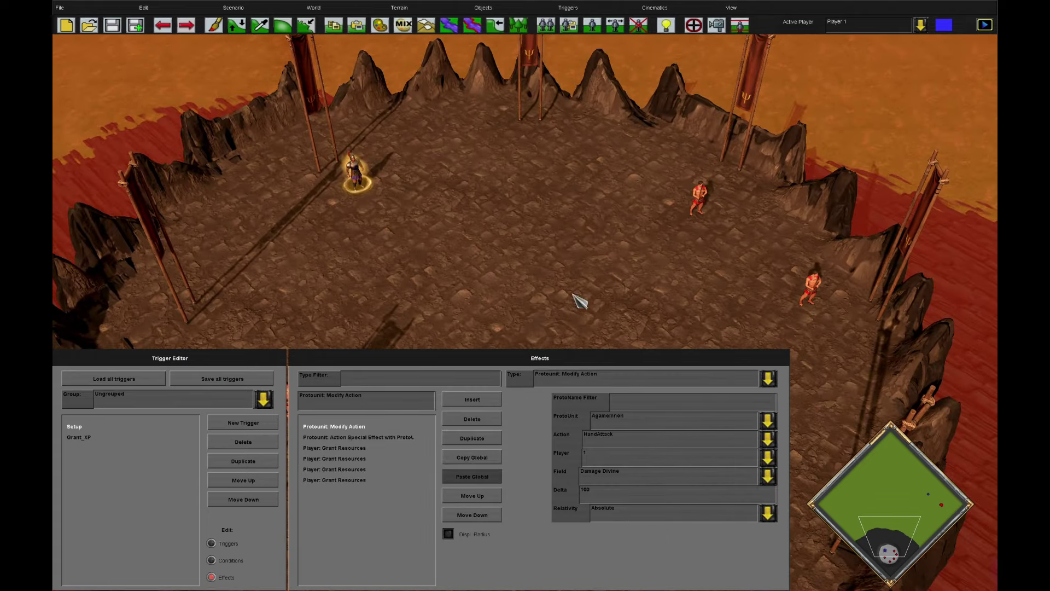
{"action": "scroll", "coordinate": [569, 287], "scroll_direction": "down", "scroll_amount": 5}
{"action": "left_click", "coordinate": [402, 437]}
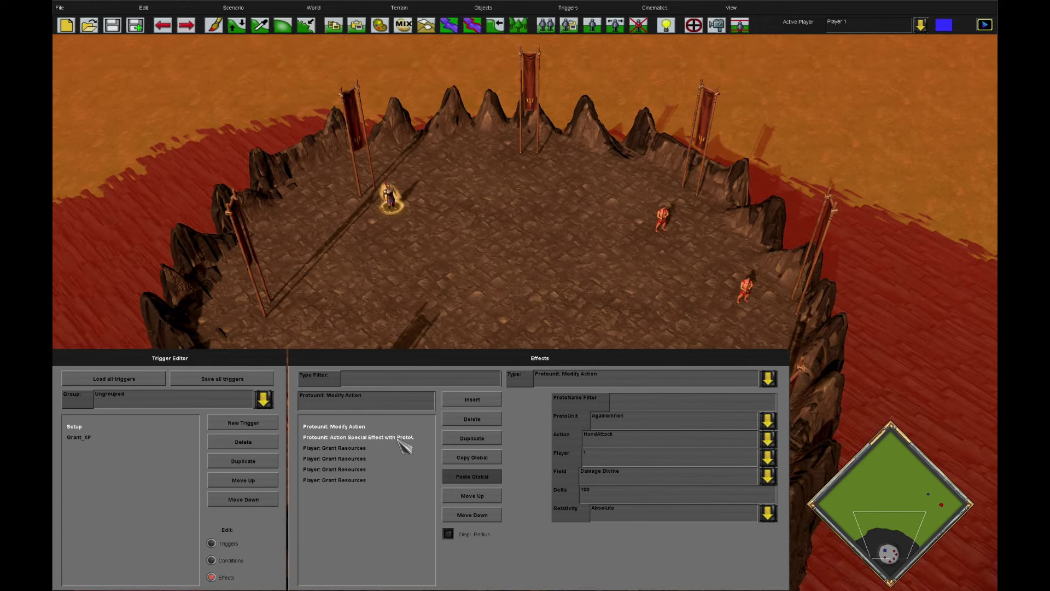
{"action": "scroll", "coordinate": [476, 182], "scroll_direction": "down", "scroll_amount": 3}
{"action": "scroll", "coordinate": [451, 260], "scroll_direction": "up", "scroll_amount": 3}
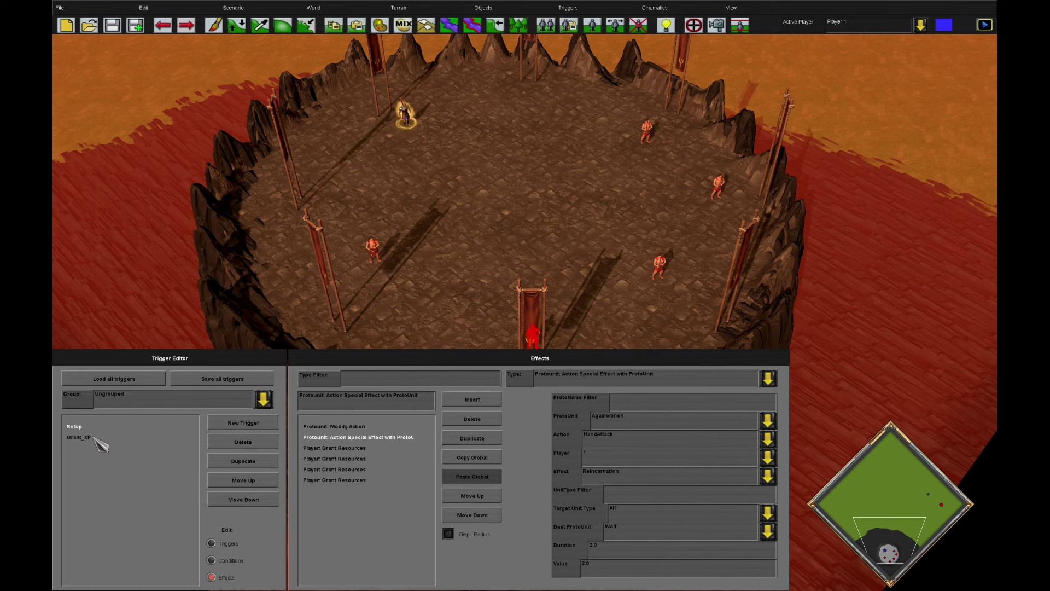
Examine the Grant_XP trigger's options, its Unit Count condition and its Change Type, Grant Resources, Send Chat and Quest Variable effects
{"action": "left_click", "coordinate": [224, 545]}
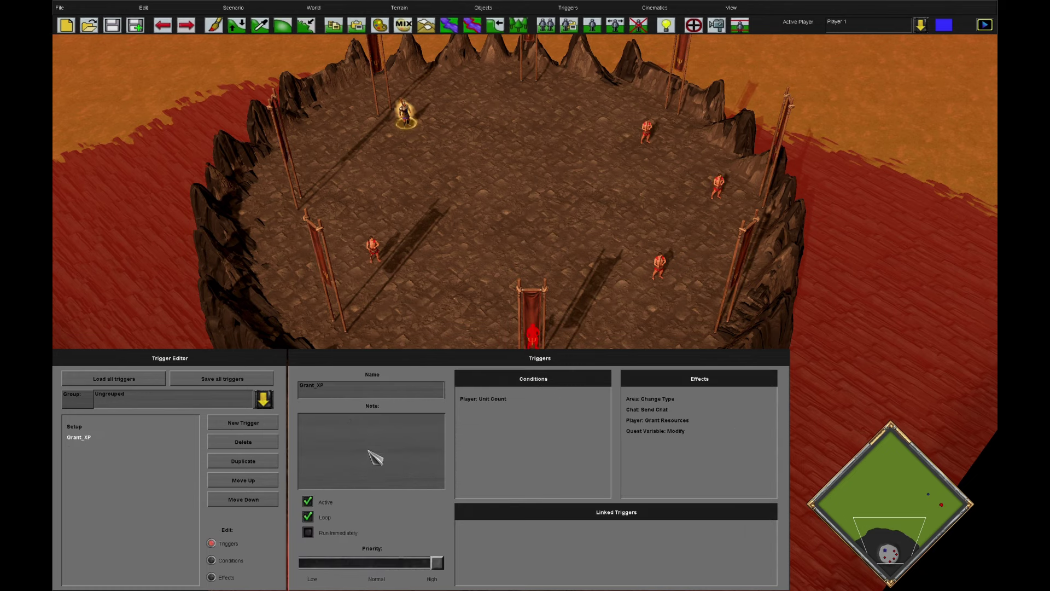
{"action": "left_click", "coordinate": [236, 560]}
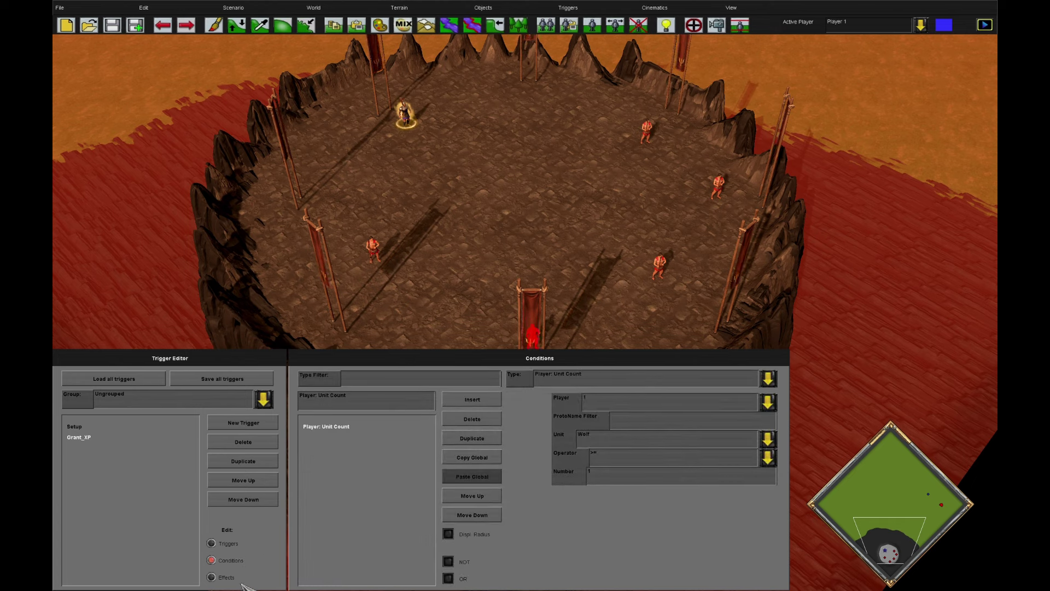
{"action": "left_click", "coordinate": [239, 580]}
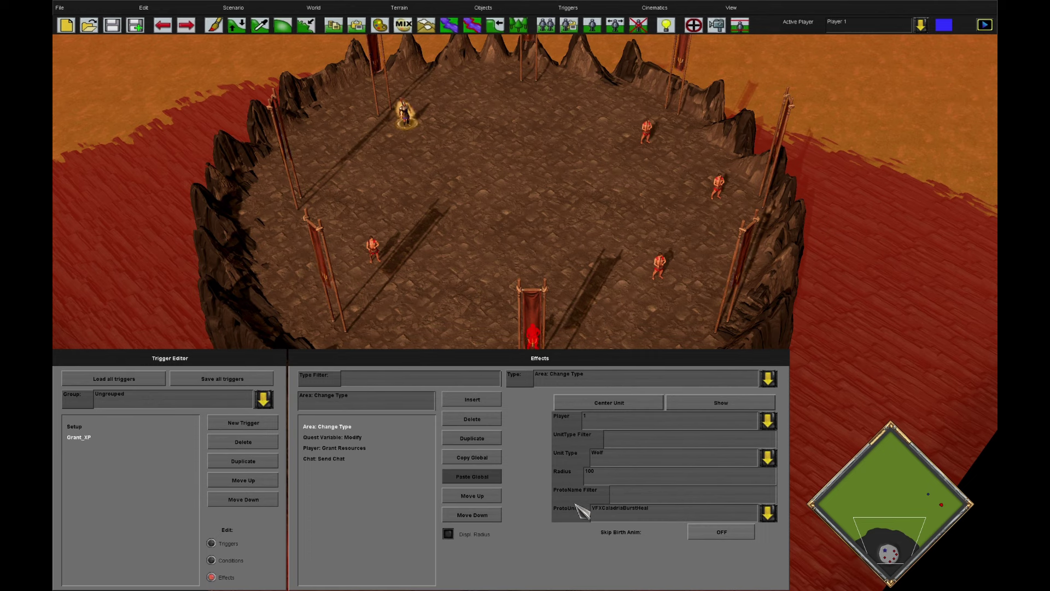
{"action": "left_click", "coordinate": [344, 449]}
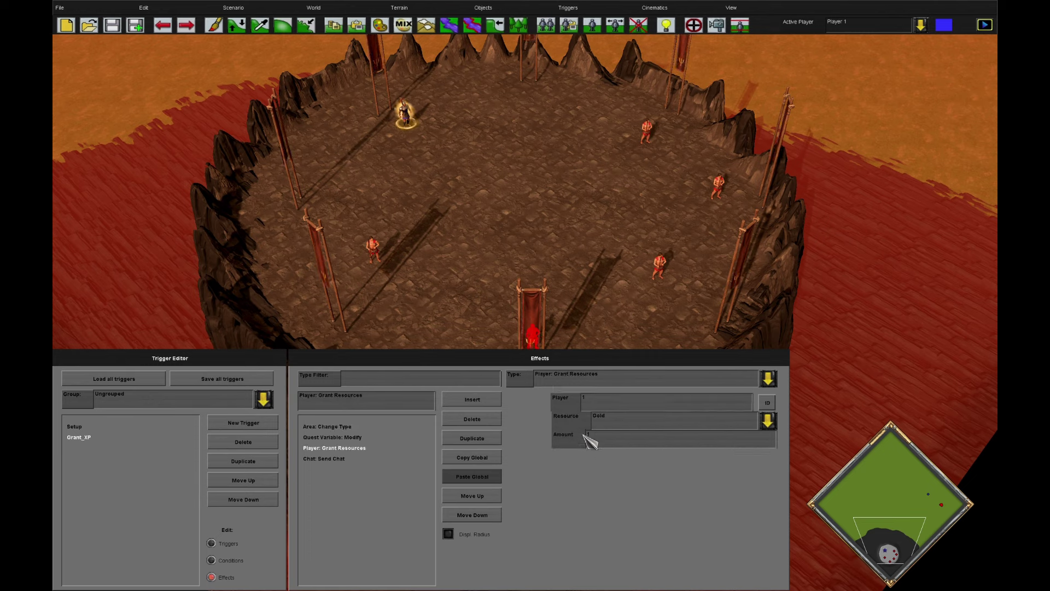
{"action": "left_click", "coordinate": [333, 459]}
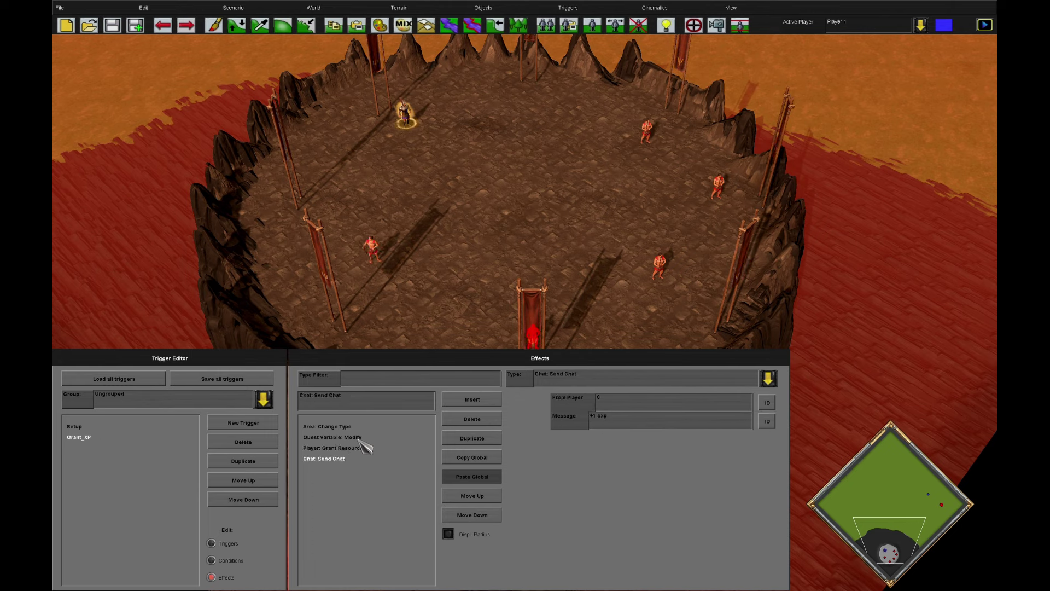
{"action": "left_click", "coordinate": [350, 437]}
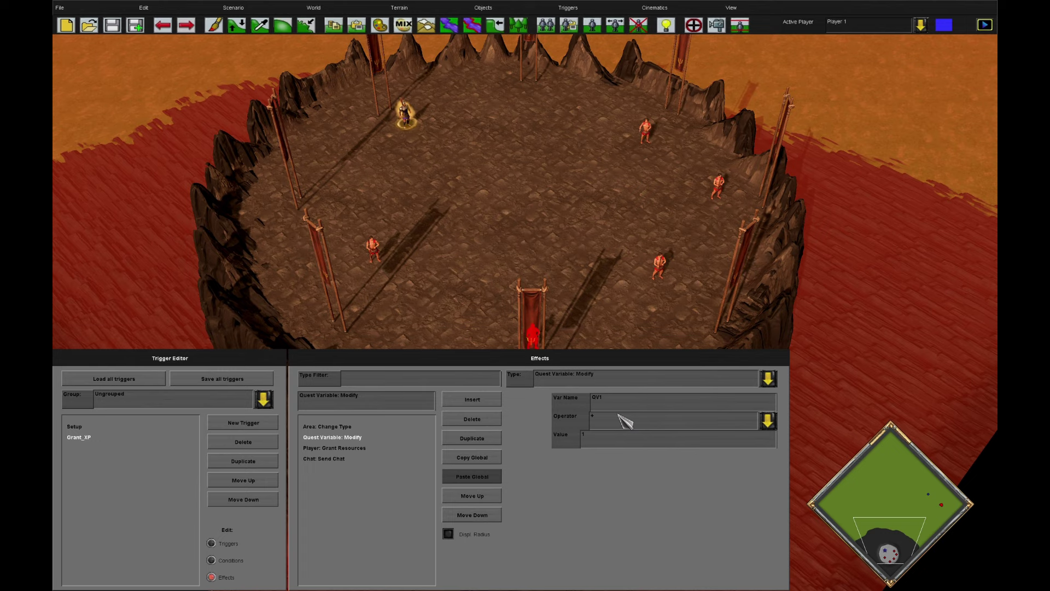
{"action": "scroll", "coordinate": [429, 129], "scroll_direction": "up", "scroll_amount": 2}
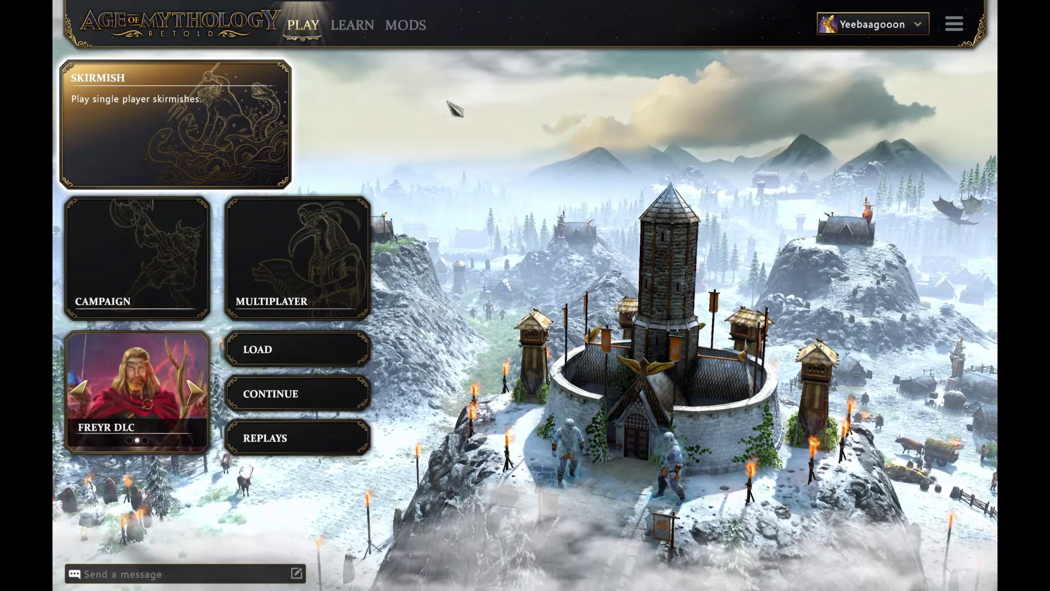
Search the online mods for "trigger pack"
{"action": "left_click", "coordinate": [413, 36]}
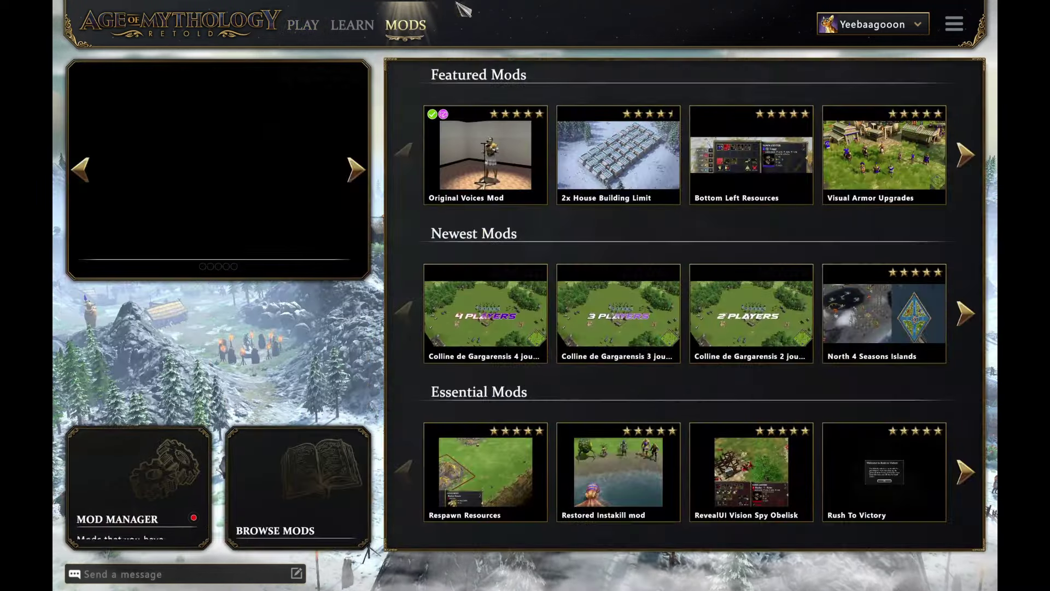
{"action": "left_click", "coordinate": [298, 481]}
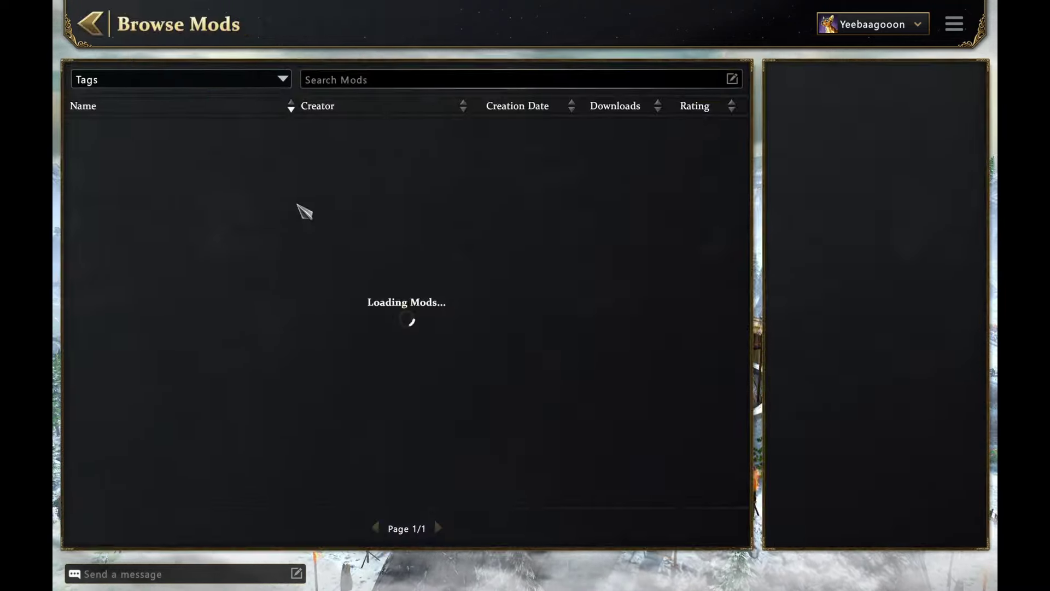
{"action": "left_click", "coordinate": [328, 83]}
{"action": "type", "text": "trigger pack"}
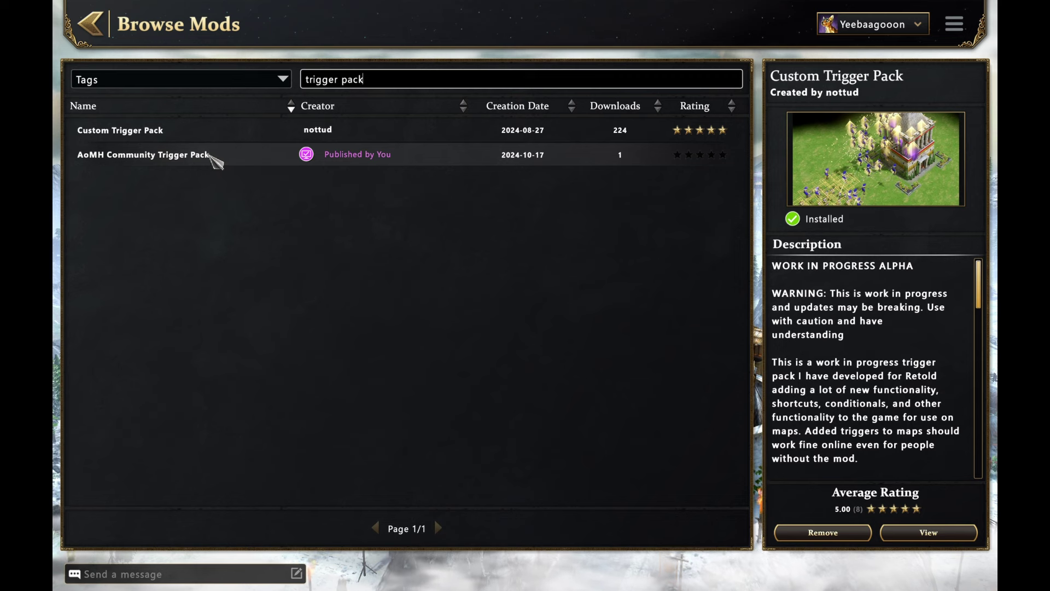
Compare the two trigger pack mods and install AoMH Community Trigger Pack
{"action": "left_click", "coordinate": [212, 134]}
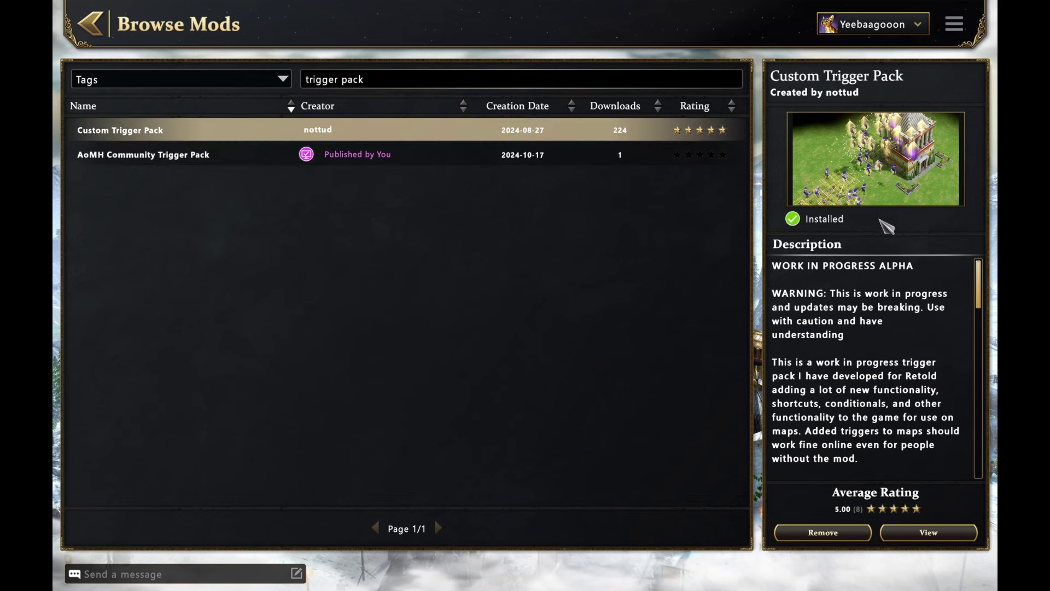
{"action": "left_click", "coordinate": [148, 158]}
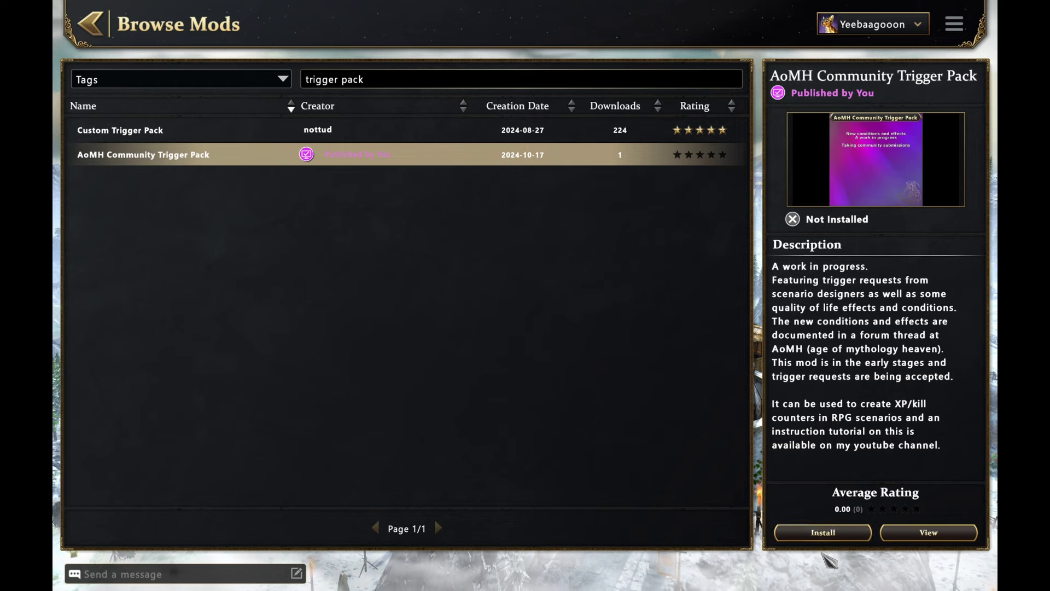
{"action": "left_click", "coordinate": [825, 533]}
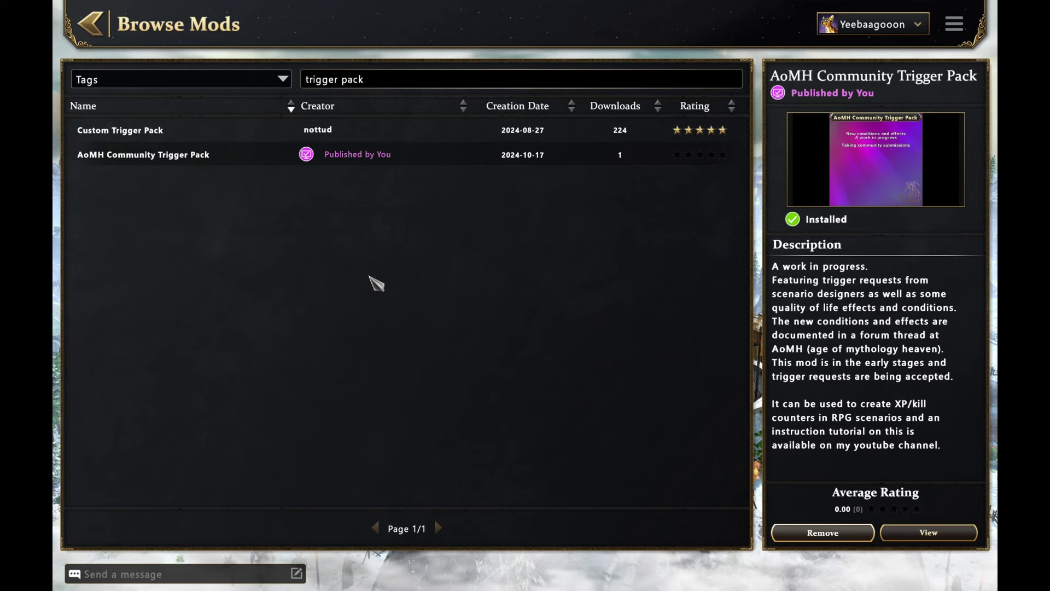
Return to the arena scenario in the editor and create a new trigger named Kills with Loop enabled
{"action": "left_click", "coordinate": [954, 23]}
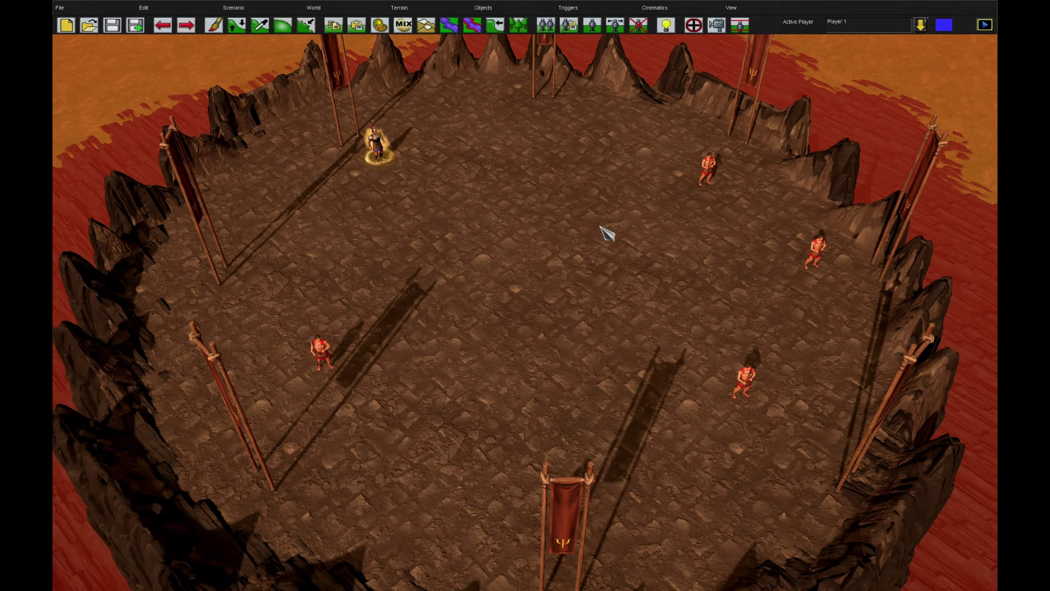
{"action": "left_click", "coordinate": [693, 24]}
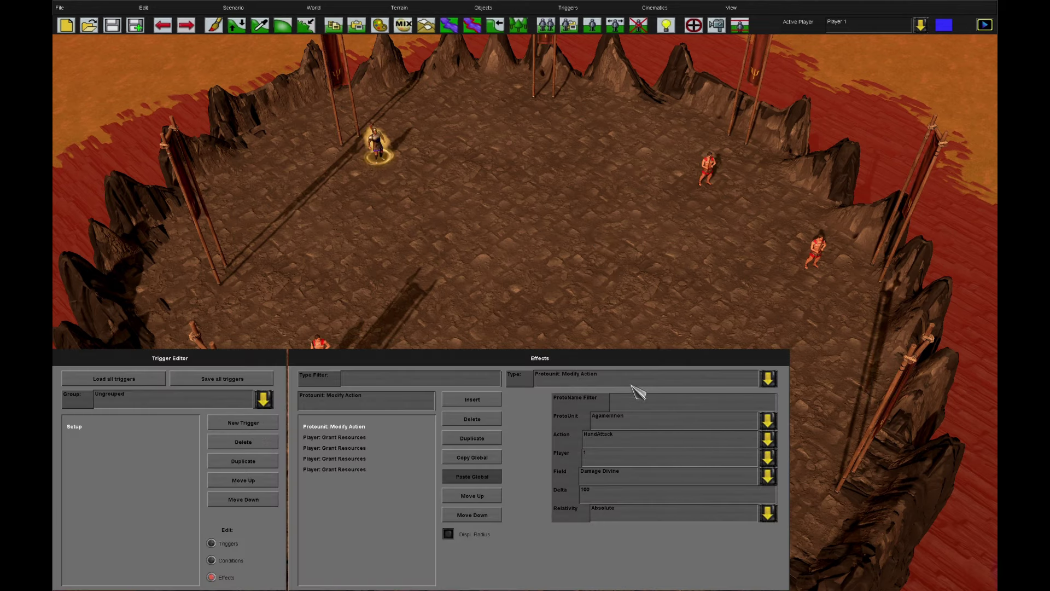
{"action": "left_click", "coordinate": [211, 543]}
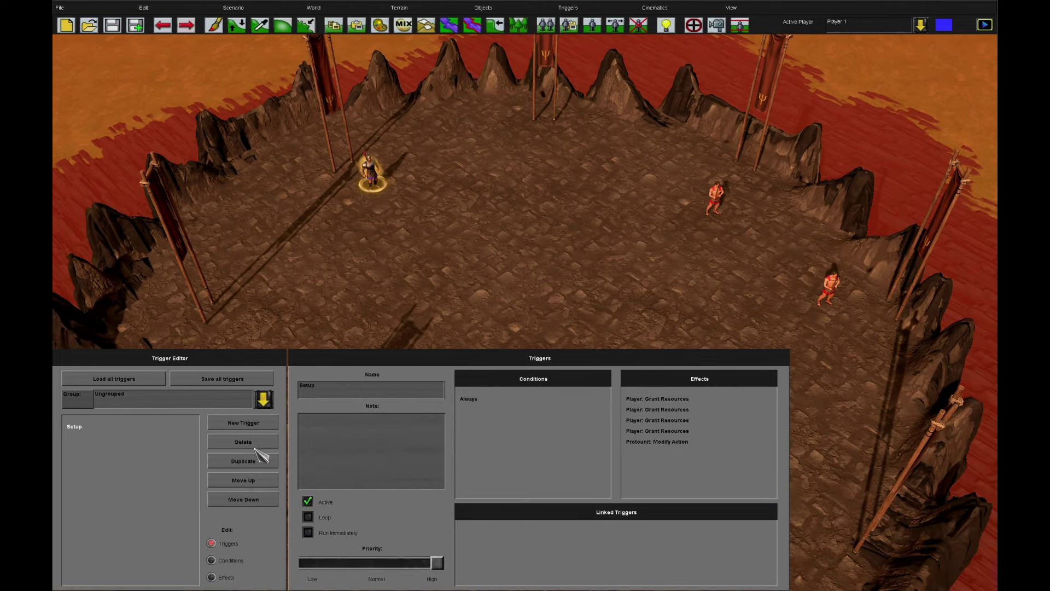
{"action": "left_click", "coordinate": [265, 421]}
{"action": "left_click", "coordinate": [375, 395]}
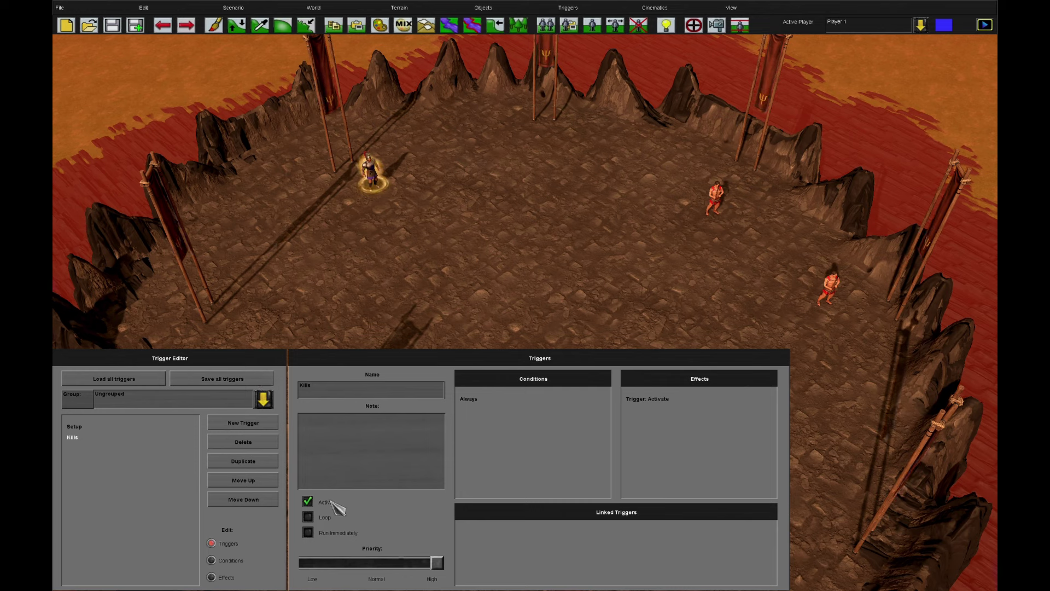
{"action": "left_click", "coordinate": [308, 517]}
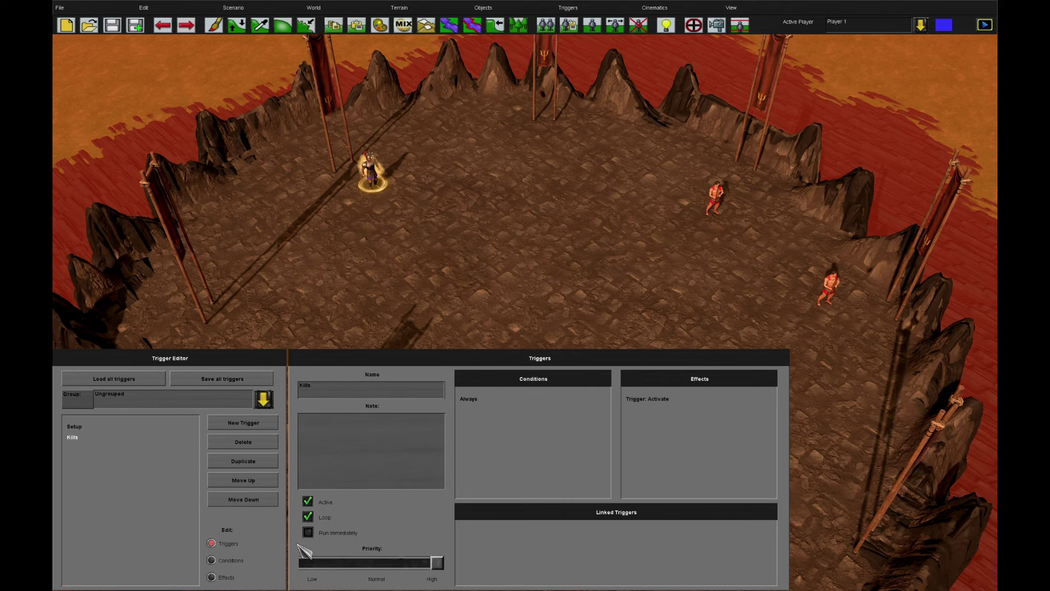
Set the Kills trigger's condition to Quest Variable: Statistic Value, comparing variable Kills with operator < against the Enemy Units Killed statistic
{"action": "left_click", "coordinate": [247, 566]}
{"action": "left_click", "coordinate": [589, 380]}
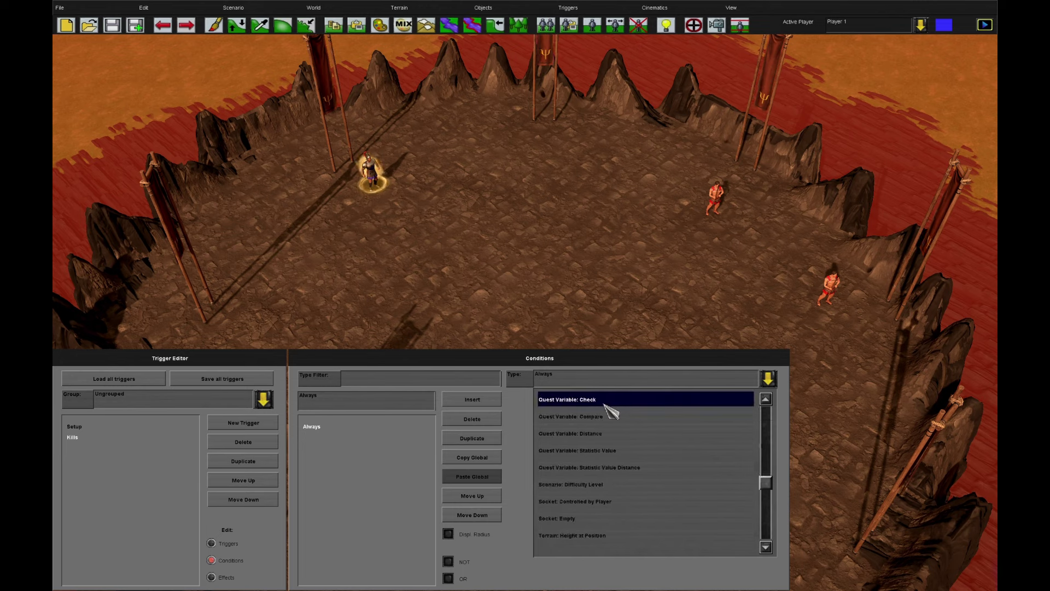
{"action": "left_click", "coordinate": [636, 451]}
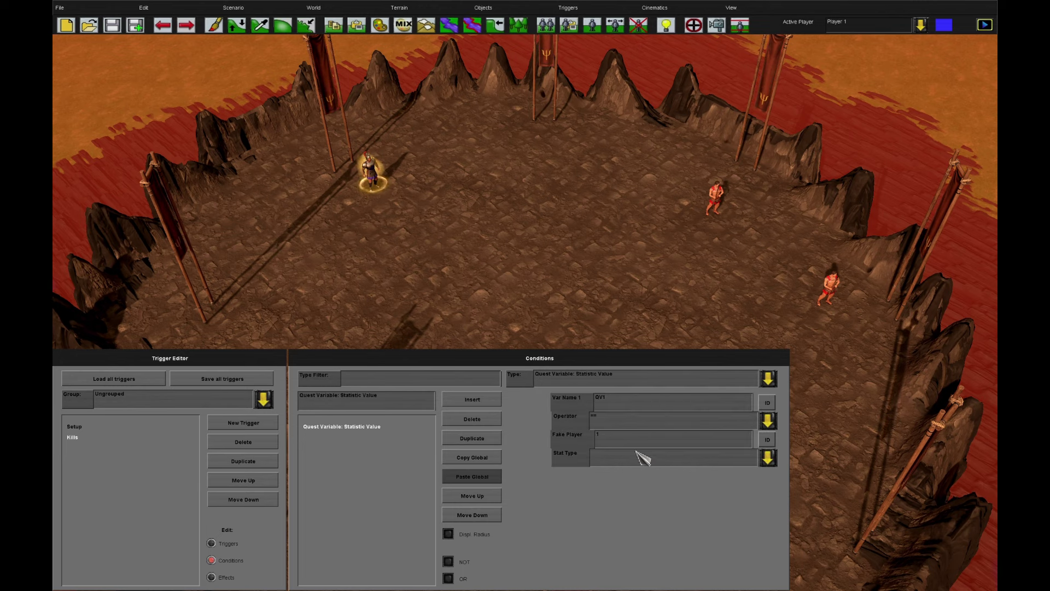
{"action": "double_click", "coordinate": [646, 401]}
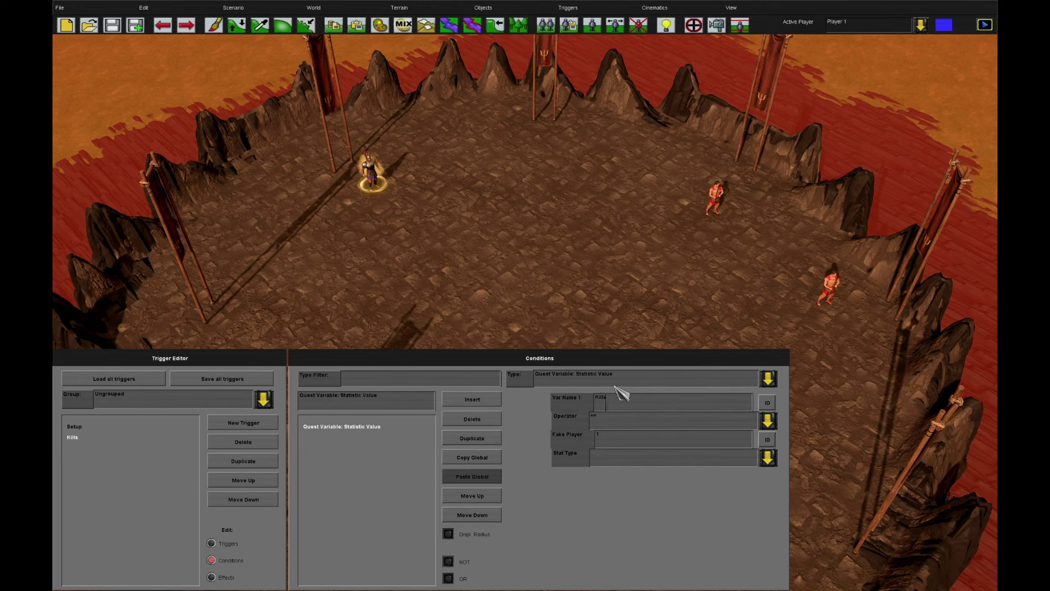
{"action": "left_click", "coordinate": [605, 462]}
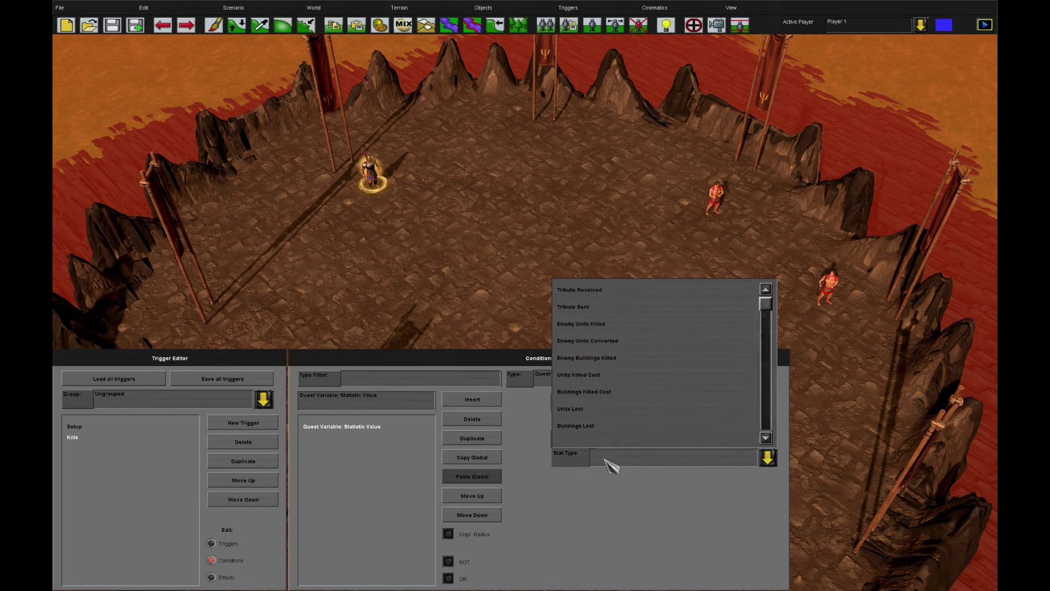
{"action": "left_click", "coordinate": [664, 327]}
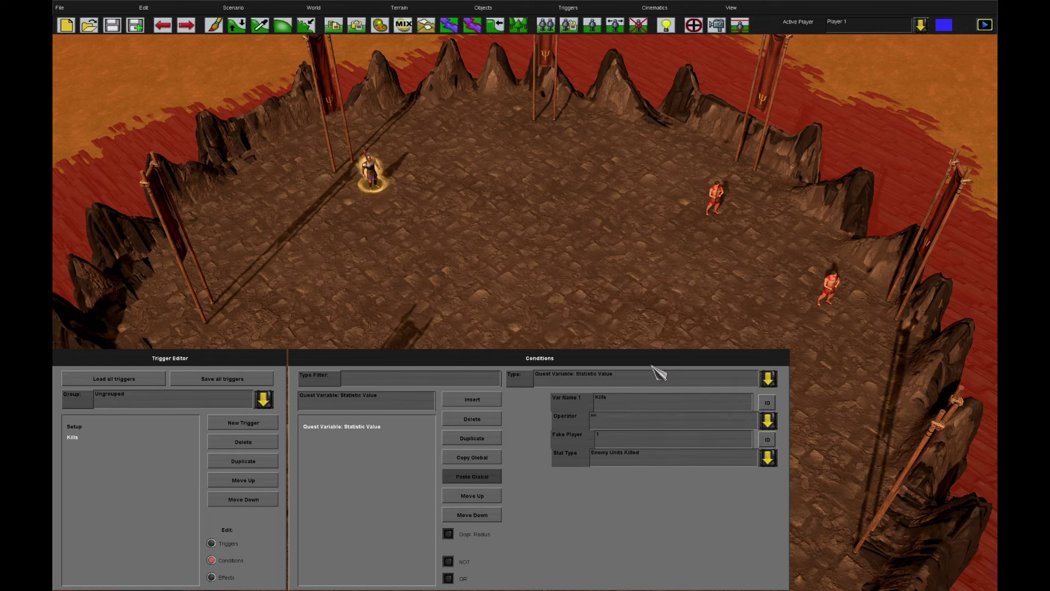
{"action": "left_click", "coordinate": [624, 420]}
{"action": "left_click", "coordinate": [622, 440]}
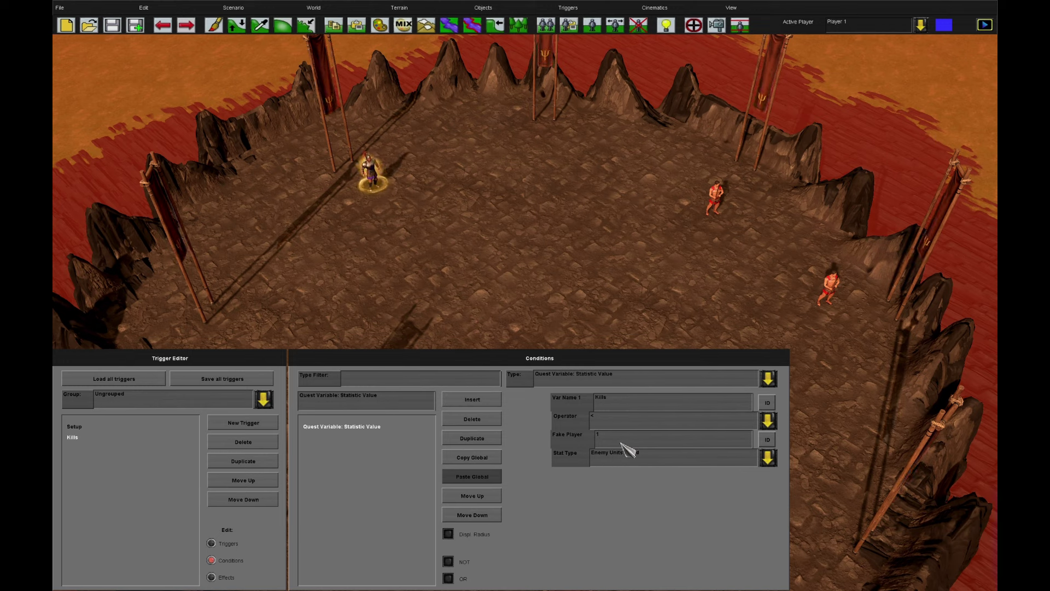
Change the Kills trigger's effect to Quest Variable: Modify, with variable Kills, operator + and value 1
{"action": "left_click", "coordinate": [234, 577]}
{"action": "left_click", "coordinate": [574, 375]}
{"action": "scroll", "coordinate": [605, 422], "scroll_direction": "down", "scroll_amount": 5}
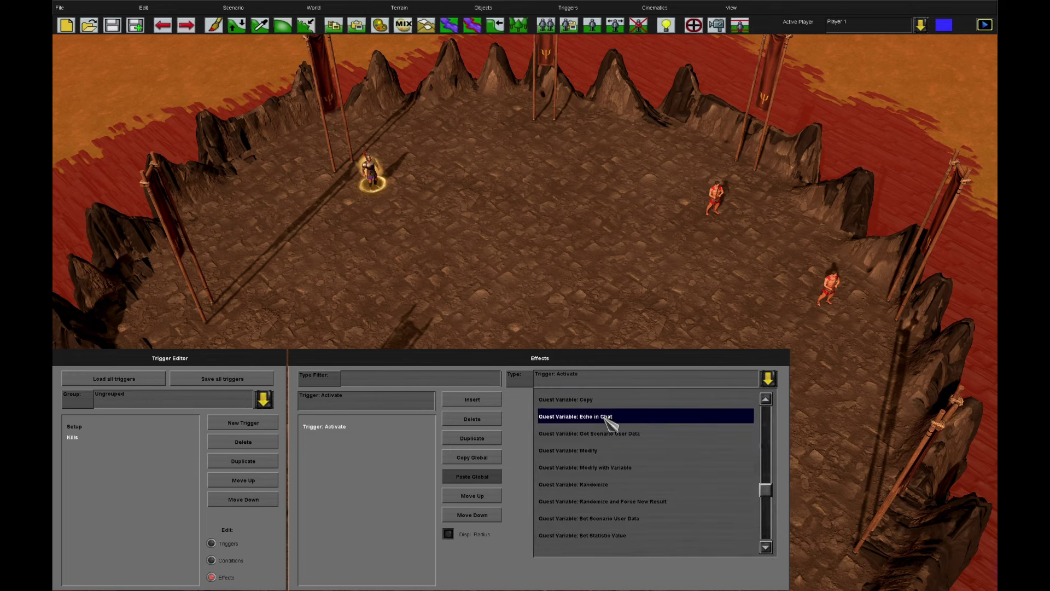
{"action": "left_click", "coordinate": [623, 450]}
{"action": "double_click", "coordinate": [592, 398]}
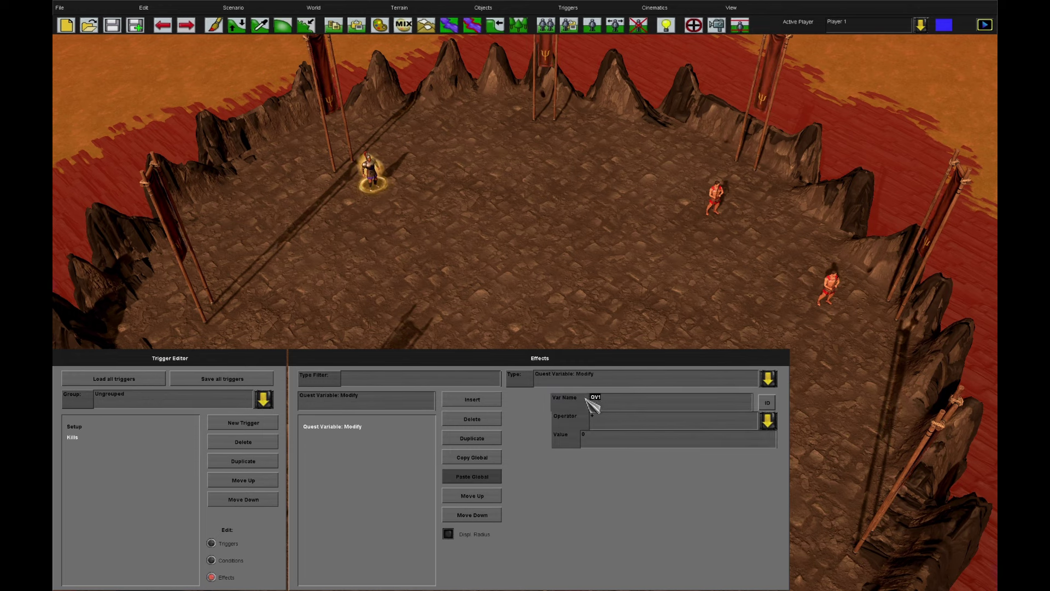
{"action": "type", "text": "Kills"}
{"action": "double_click", "coordinate": [626, 439]}
{"action": "type", "text": "1"}
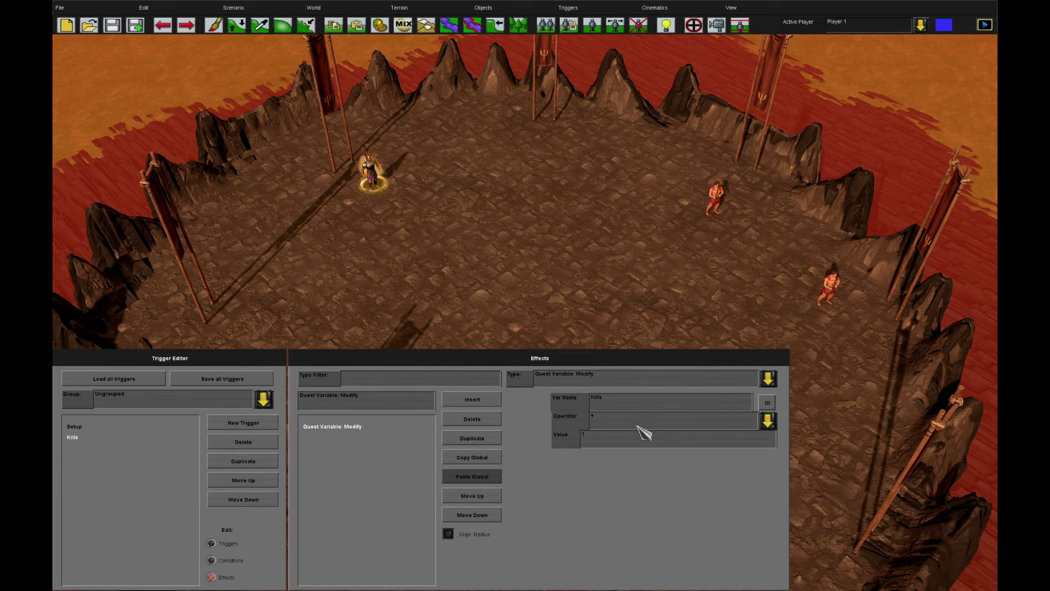
Recheck the trigger's condition, and duplicate the Quest Variable: Modify effect with its variable name set to Level
{"action": "left_click", "coordinate": [249, 560]}
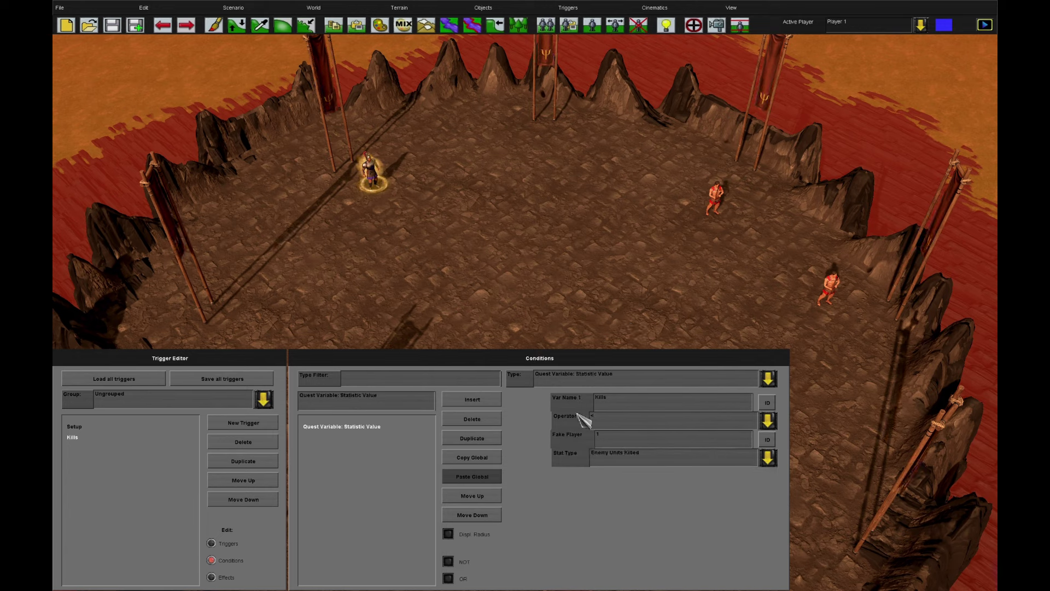
{"action": "left_click", "coordinate": [230, 579]}
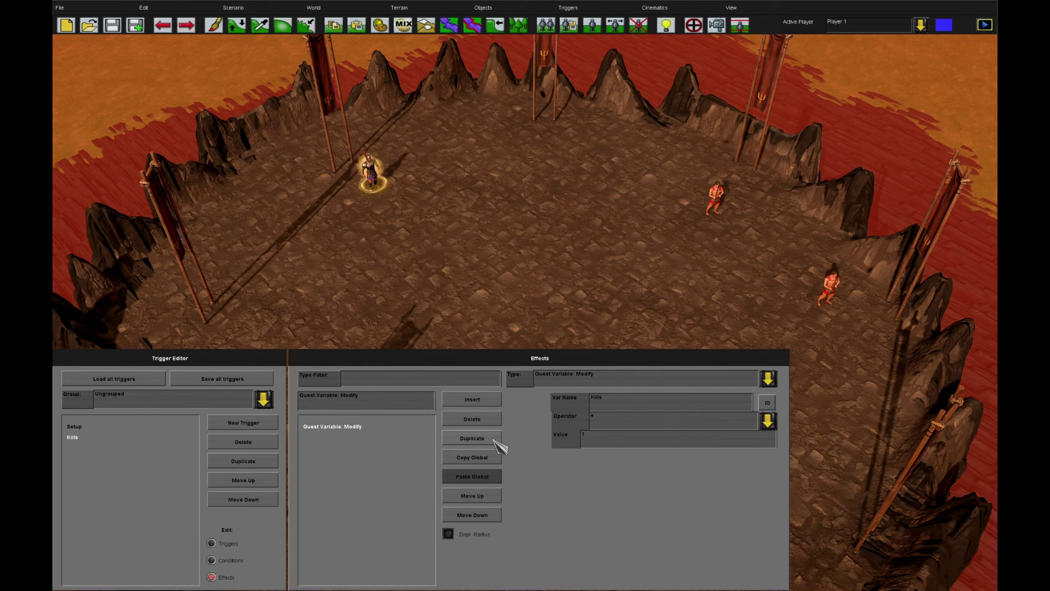
{"action": "left_click", "coordinate": [471, 439]}
{"action": "left_click", "coordinate": [577, 405]}
{"action": "type", "text": "Level"}
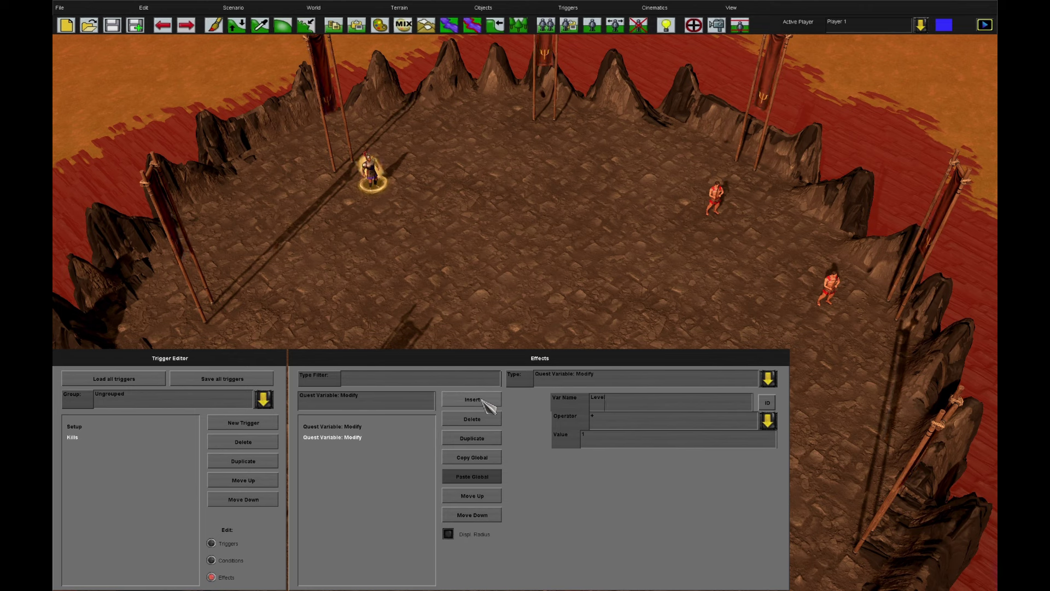
Add a Display: Message Box effect with the text "<color=1,0,1>Level x reached</color>"
{"action": "left_click", "coordinate": [480, 400]}
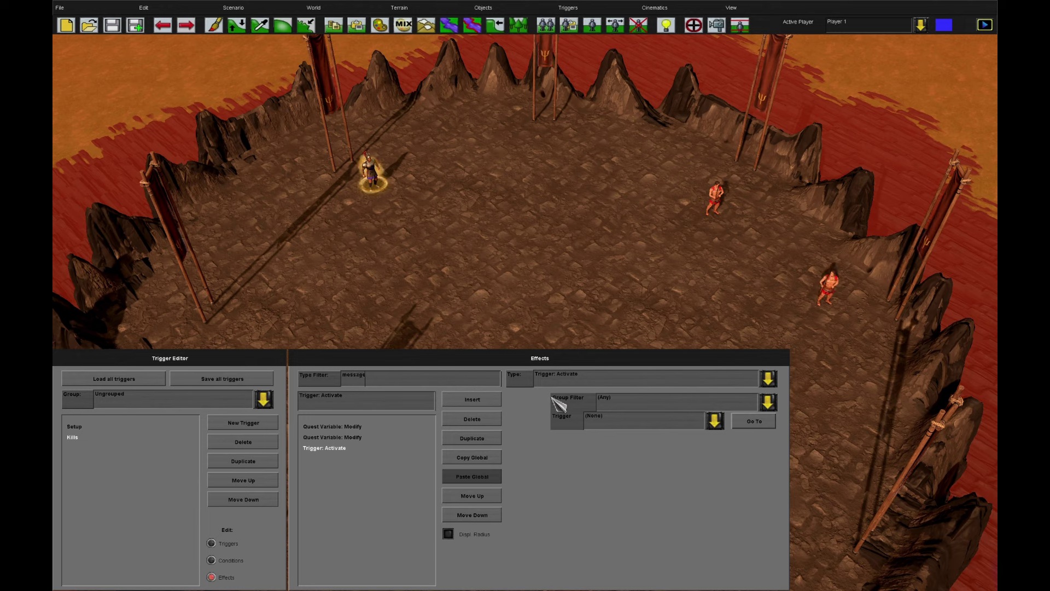
{"action": "left_click", "coordinate": [569, 383]}
{"action": "left_click", "coordinate": [598, 436]}
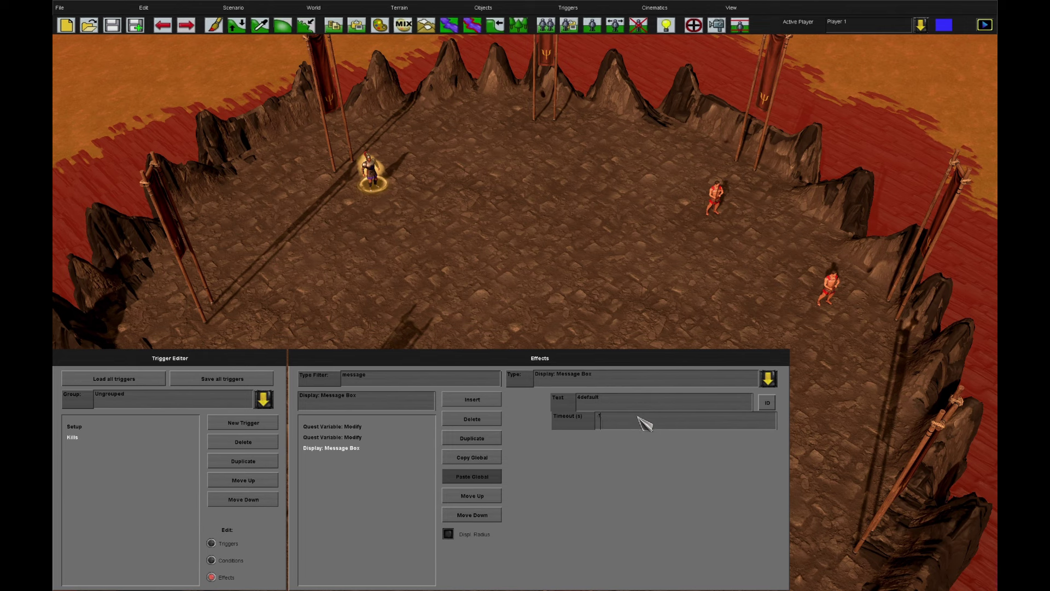
{"action": "left_click", "coordinate": [648, 407]}
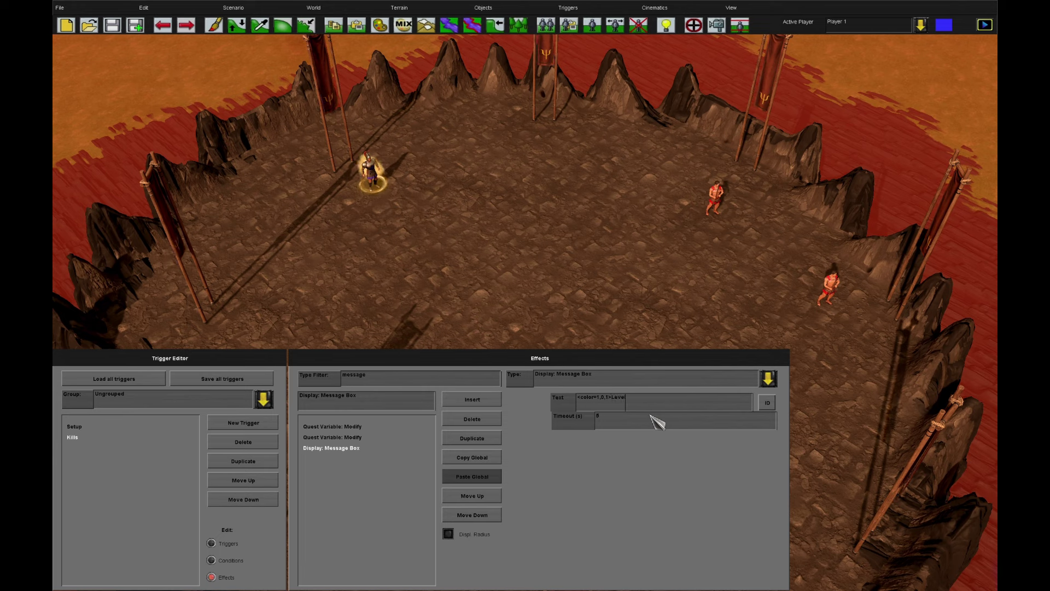
{"action": "type", "text": "<color=1,0,1>Level x reached</color>"}
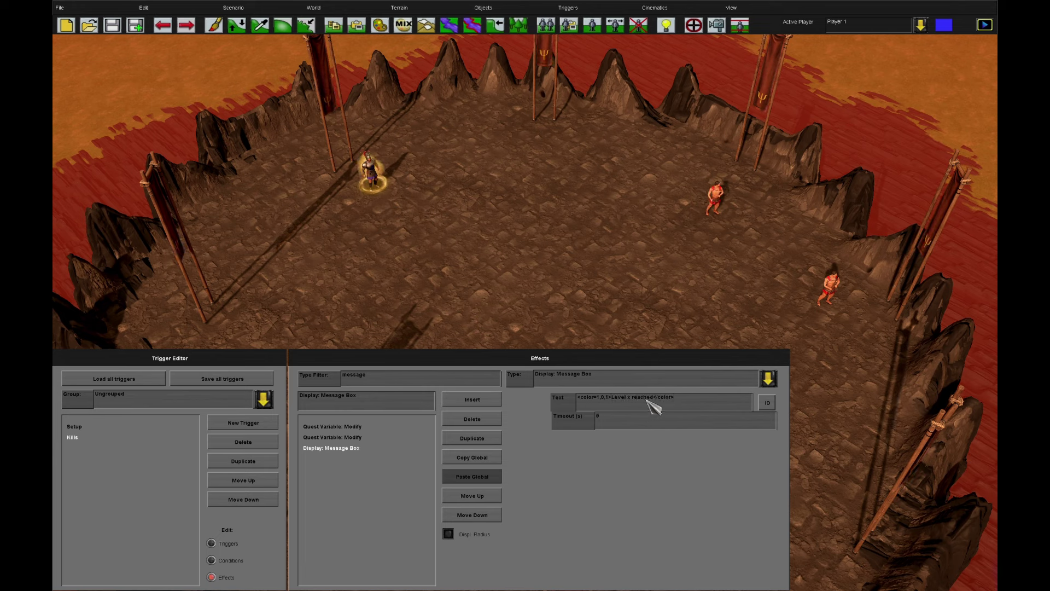
Cut the reference code out of a temporary XReference: Quest Variable effect and delete that effect
{"action": "left_click", "coordinate": [495, 402]}
{"action": "left_click", "coordinate": [604, 379]}
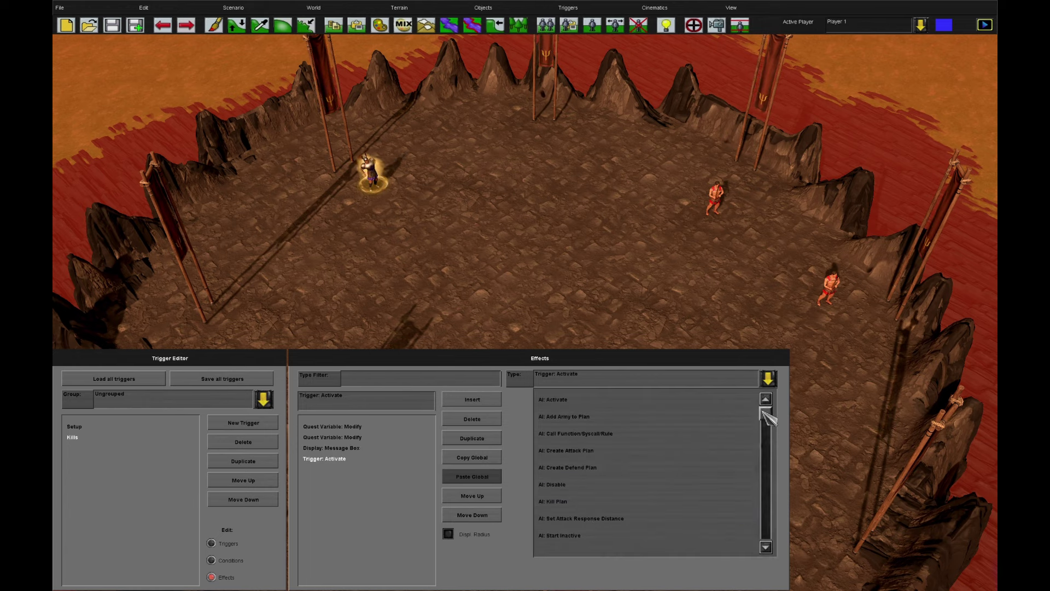
{"action": "left_click_drag", "start_coordinate": [766, 414], "coordinate": [771, 542]}
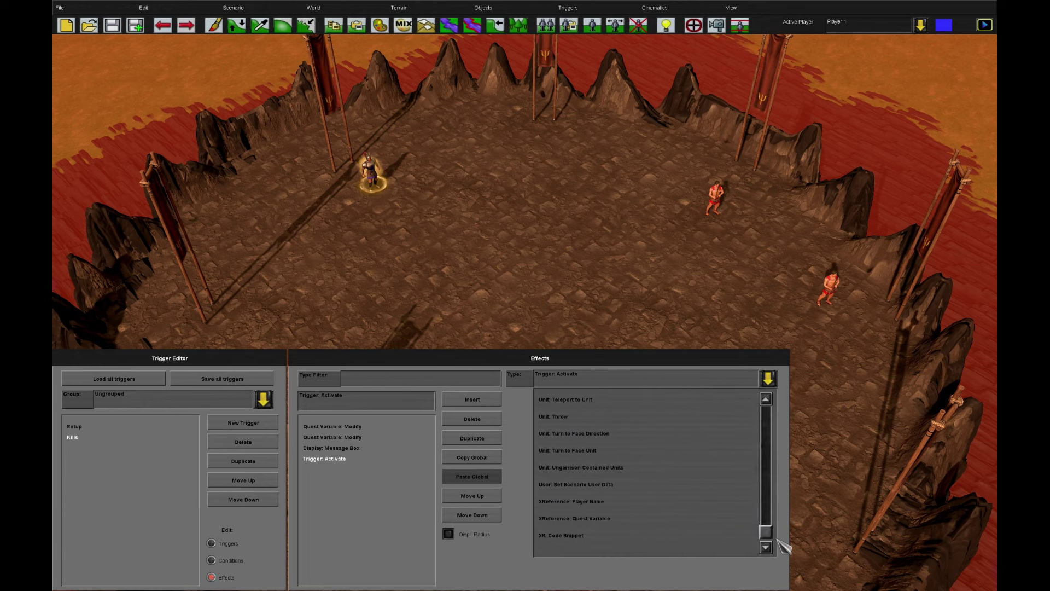
{"action": "left_click", "coordinate": [645, 518]}
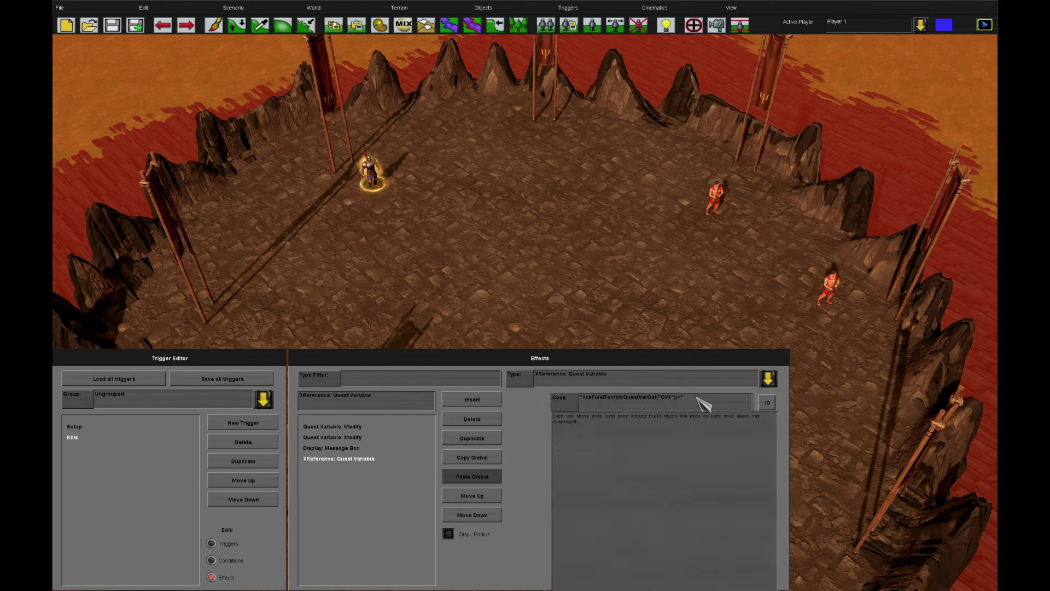
{"action": "left_click_drag", "start_coordinate": [634, 403], "coordinate": [577, 401]}
{"action": "key", "text": "ctrl+x"}
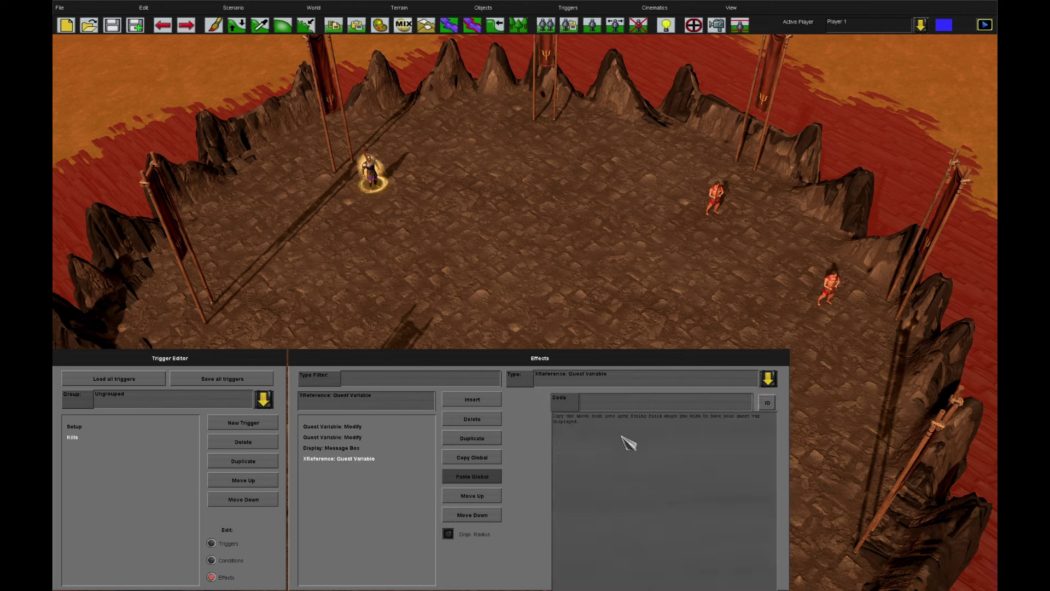
{"action": "left_click", "coordinate": [490, 420]}
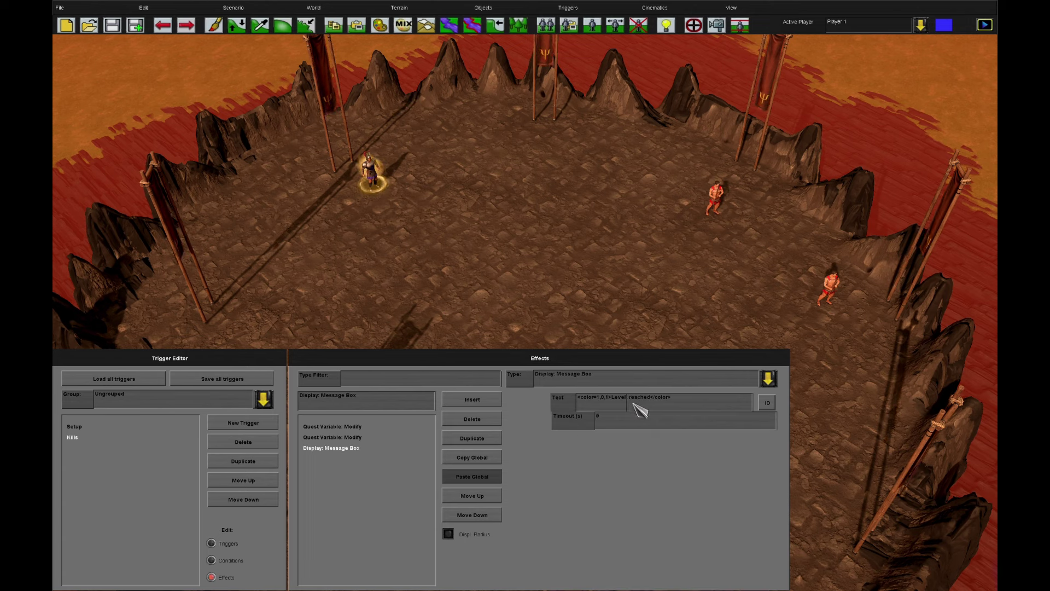
Replace the x in the message box text with the quest variable code referencing Level, and check the variable names in both Modify effects
{"action": "key", "text": "ctrl+v"}
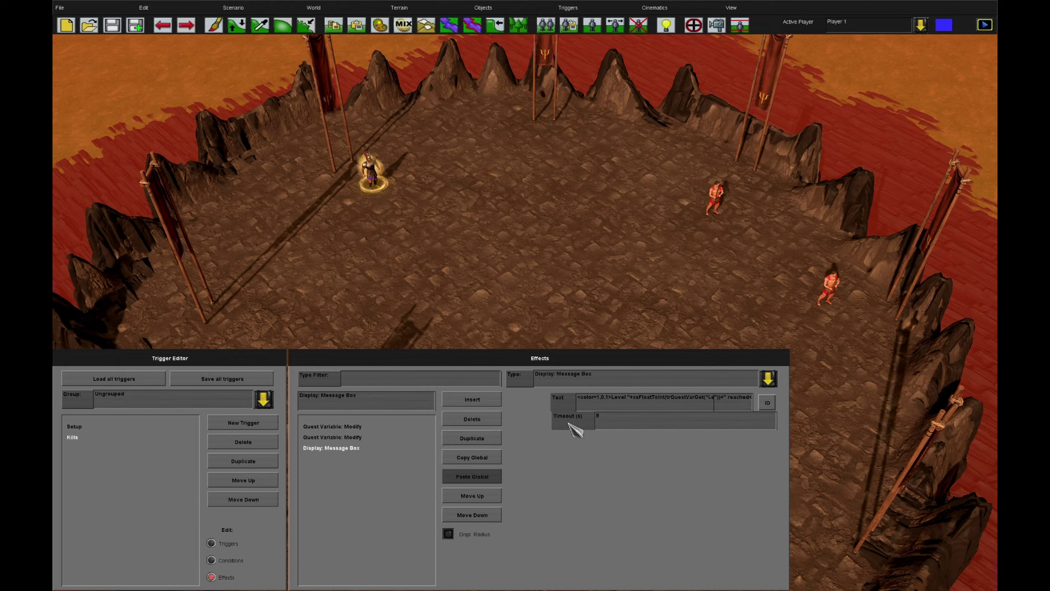
{"action": "left_click", "coordinate": [364, 427]}
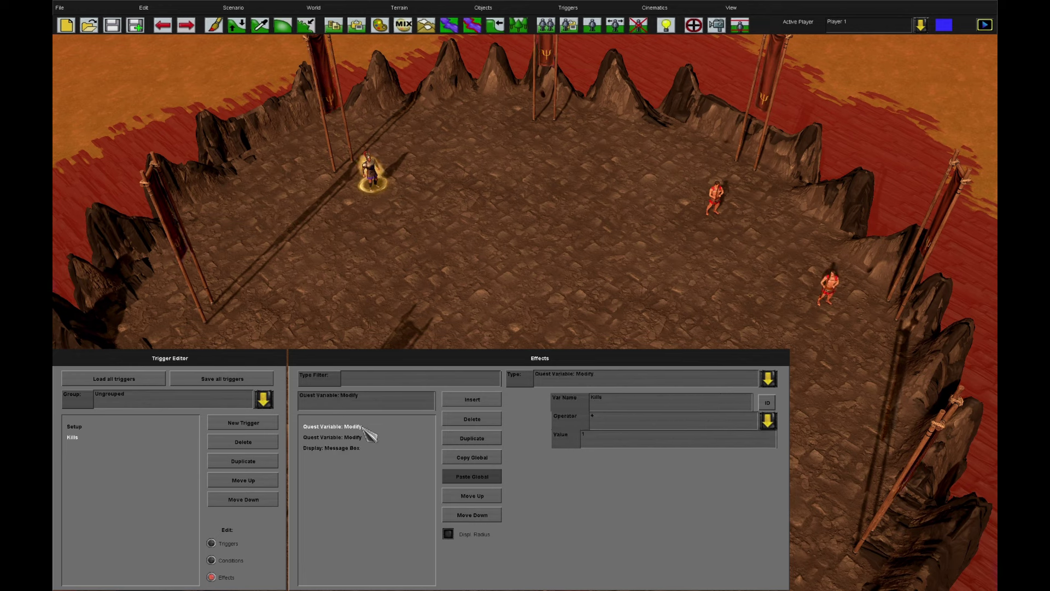
{"action": "left_click", "coordinate": [354, 437]}
{"action": "left_click", "coordinate": [350, 448]}
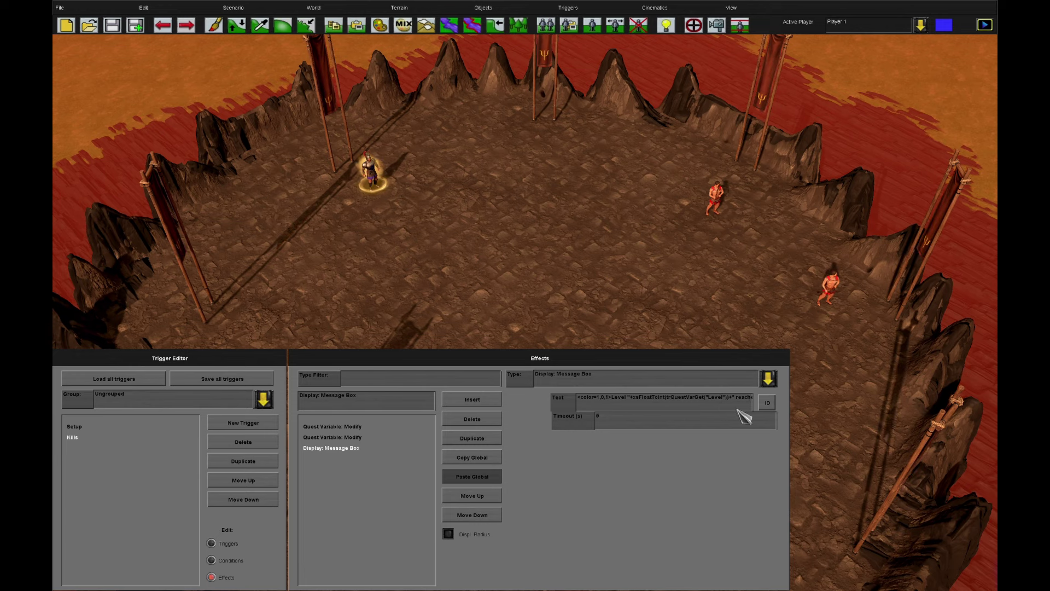
Add a Protounit: Modify Data effect for player 1's Agamemnon that changes Hitpoints with a delta of 50
{"action": "left_click", "coordinate": [471, 400]}
{"action": "left_click", "coordinate": [603, 381]}
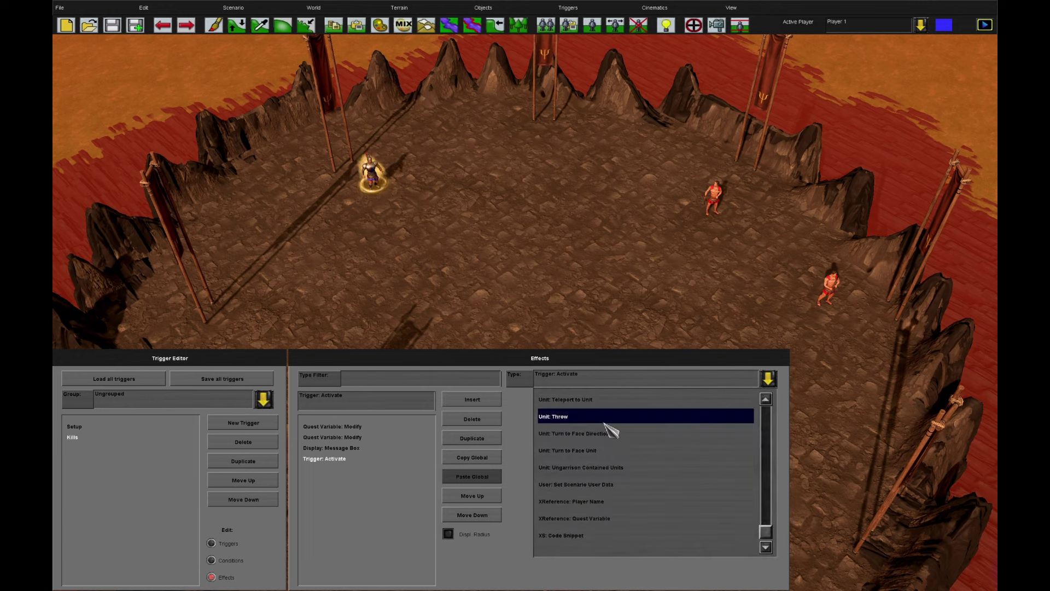
{"action": "scroll", "coordinate": [620, 451], "scroll_direction": "down", "scroll_amount": 8}
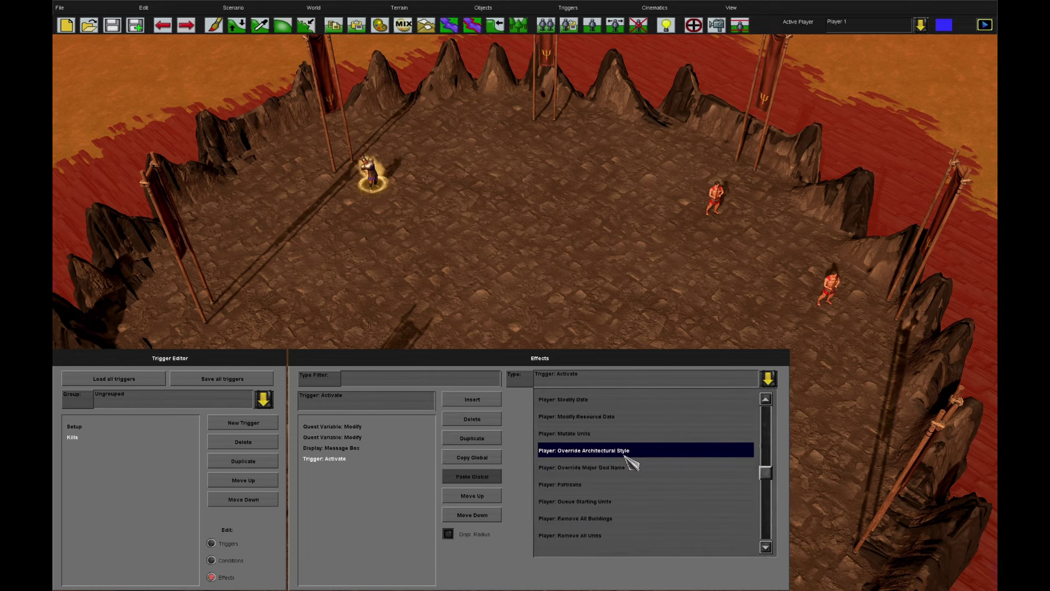
{"action": "scroll", "coordinate": [659, 463], "scroll_direction": "down", "scroll_amount": 5}
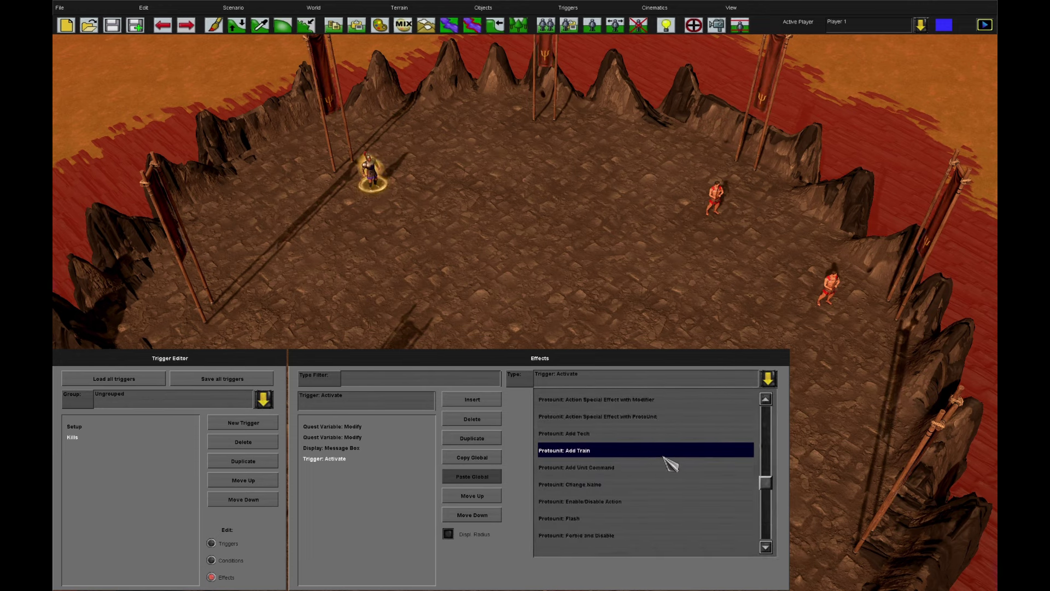
{"action": "scroll", "coordinate": [674, 461], "scroll_direction": "down", "scroll_amount": 2}
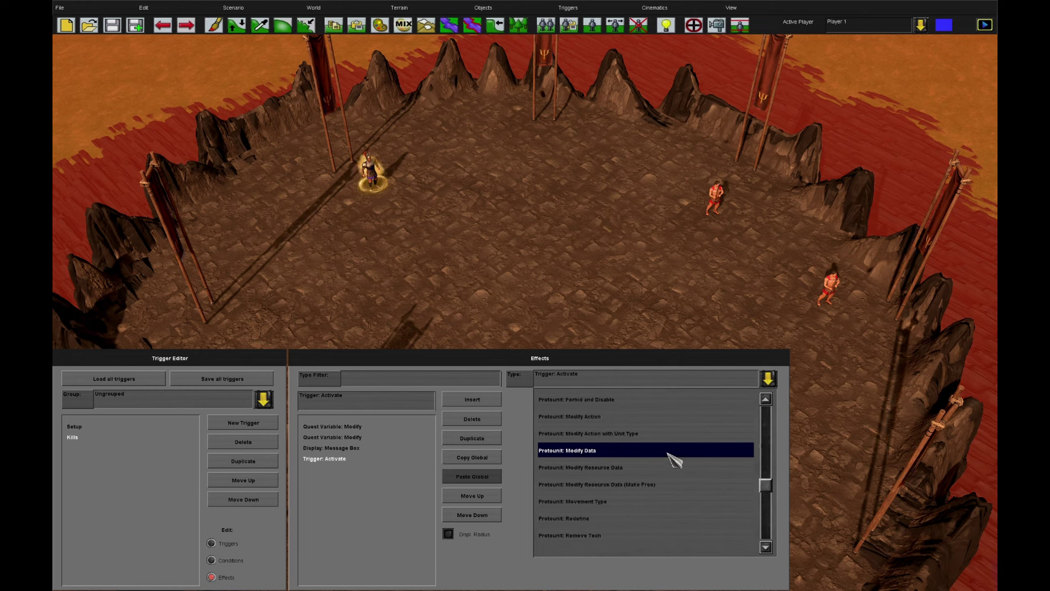
{"action": "left_click", "coordinate": [655, 452]}
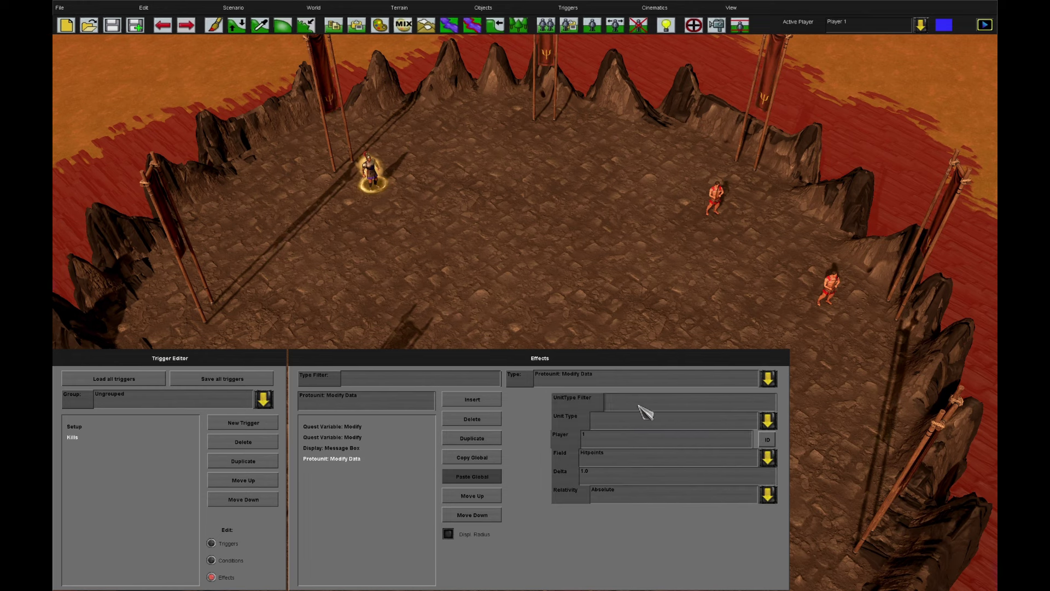
{"action": "left_click", "coordinate": [633, 421]}
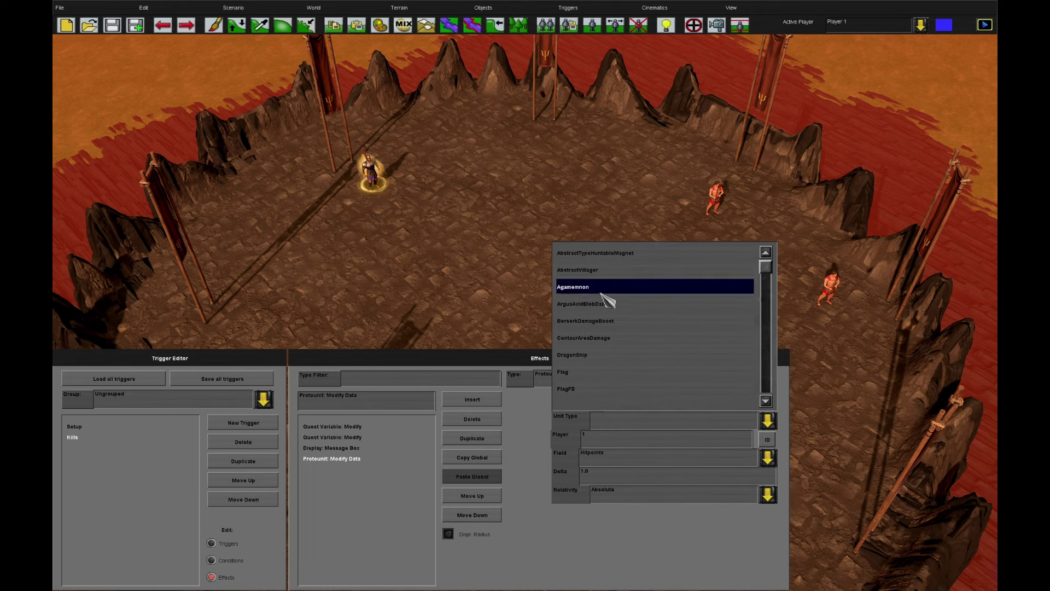
{"action": "left_click", "coordinate": [617, 286]}
{"action": "left_click_drag", "start_coordinate": [626, 479], "coordinate": [562, 473]}
{"action": "type", "text": "50"}
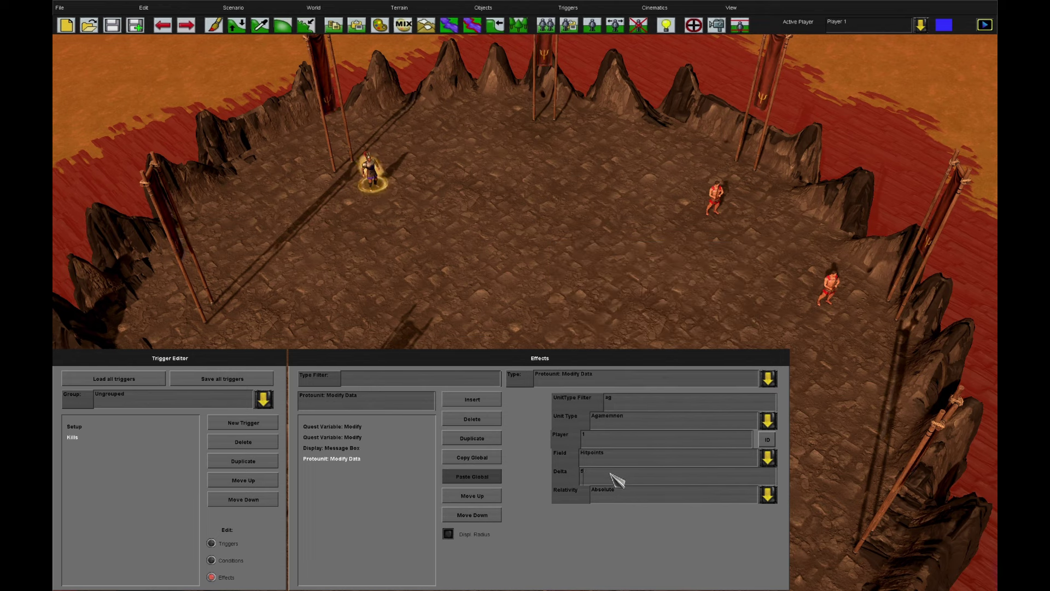
Add a Sound: Play Sound File effect to the Kills trigger, using relic_pickup.wav from the events folder
{"action": "left_click", "coordinate": [476, 399]}
{"action": "scroll", "coordinate": [629, 437], "scroll_direction": "down", "scroll_amount": 10}
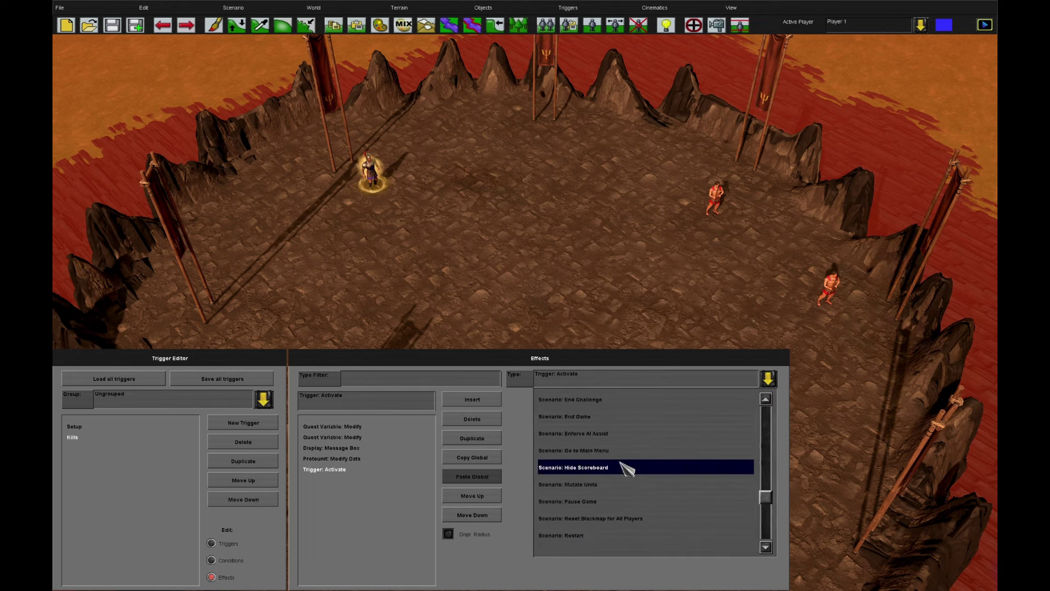
{"action": "scroll", "coordinate": [664, 453], "scroll_direction": "up", "scroll_amount": 2}
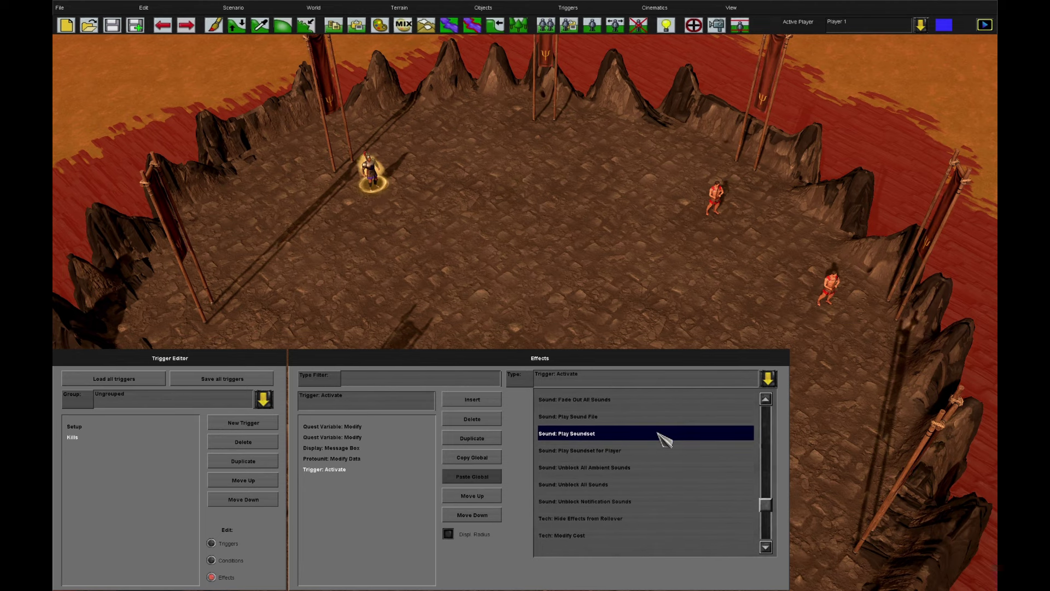
{"action": "left_click", "coordinate": [666, 417]}
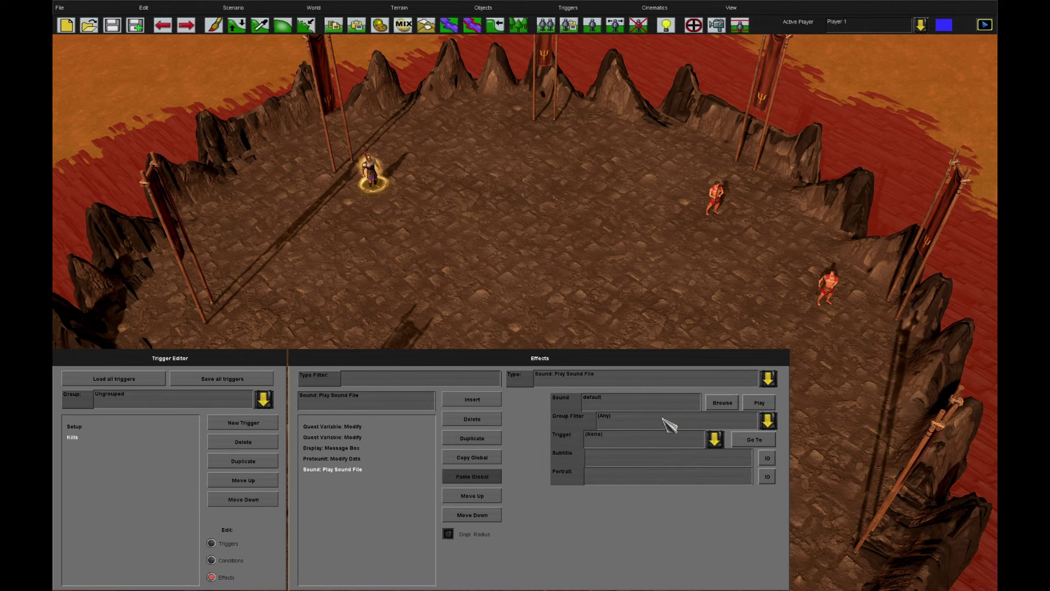
{"action": "left_click", "coordinate": [723, 404]}
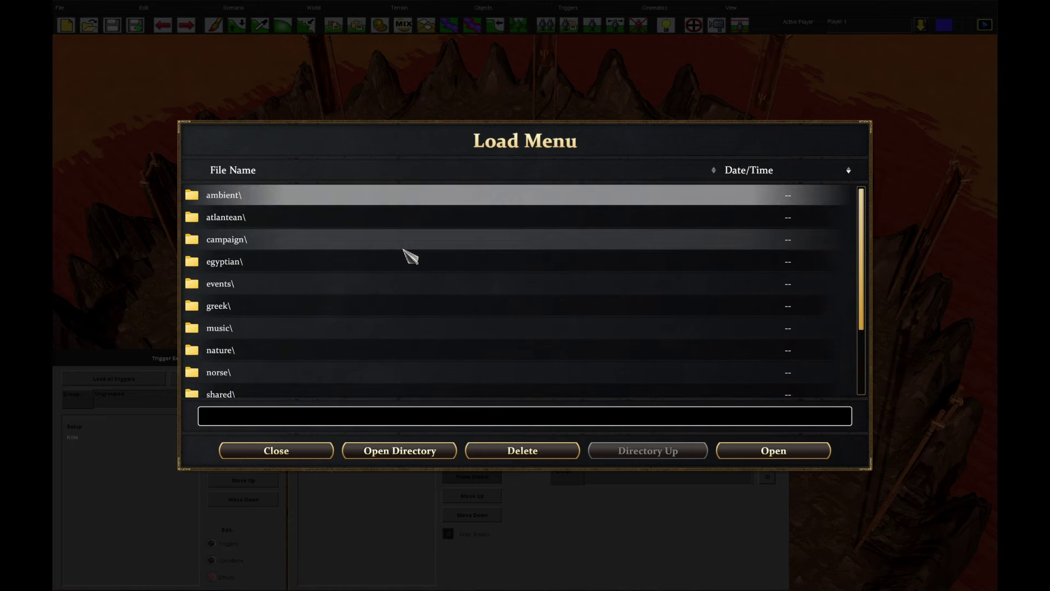
{"action": "double_click", "coordinate": [350, 304]}
{"action": "scroll", "coordinate": [354, 301], "scroll_direction": "down", "scroll_amount": 10}
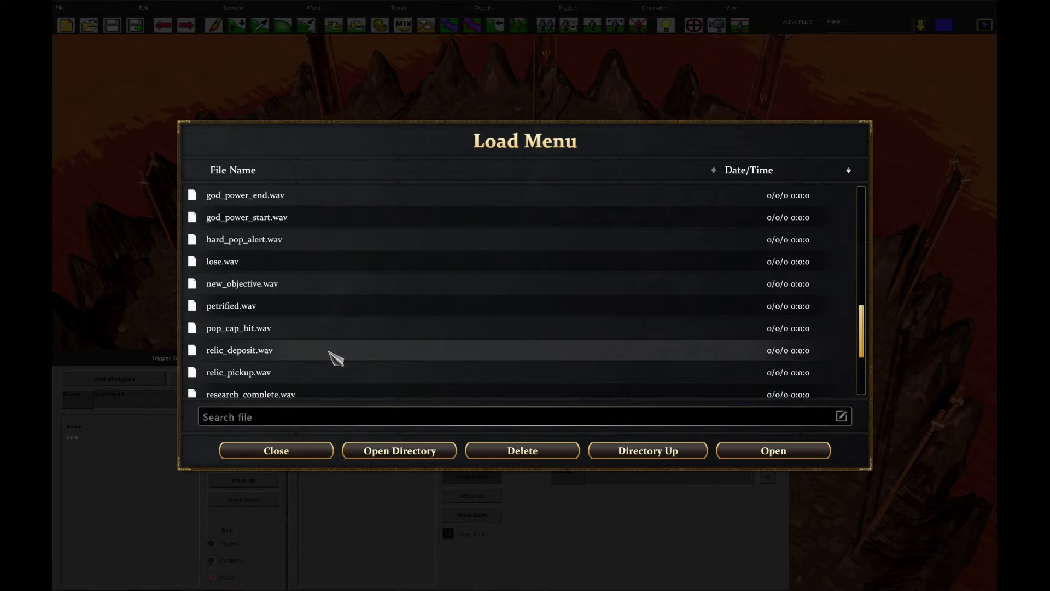
{"action": "left_click", "coordinate": [319, 371]}
{"action": "left_click", "coordinate": [738, 451]}
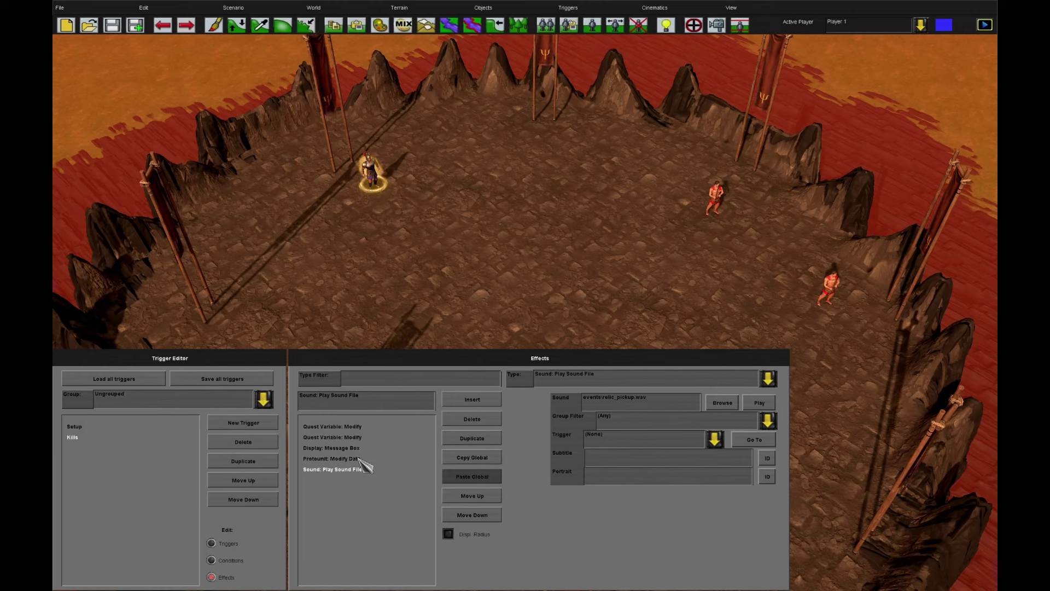
Review the Level variable, message box text and Agamemnon hitpoints effects of the Kills trigger
{"action": "left_click", "coordinate": [357, 439]}
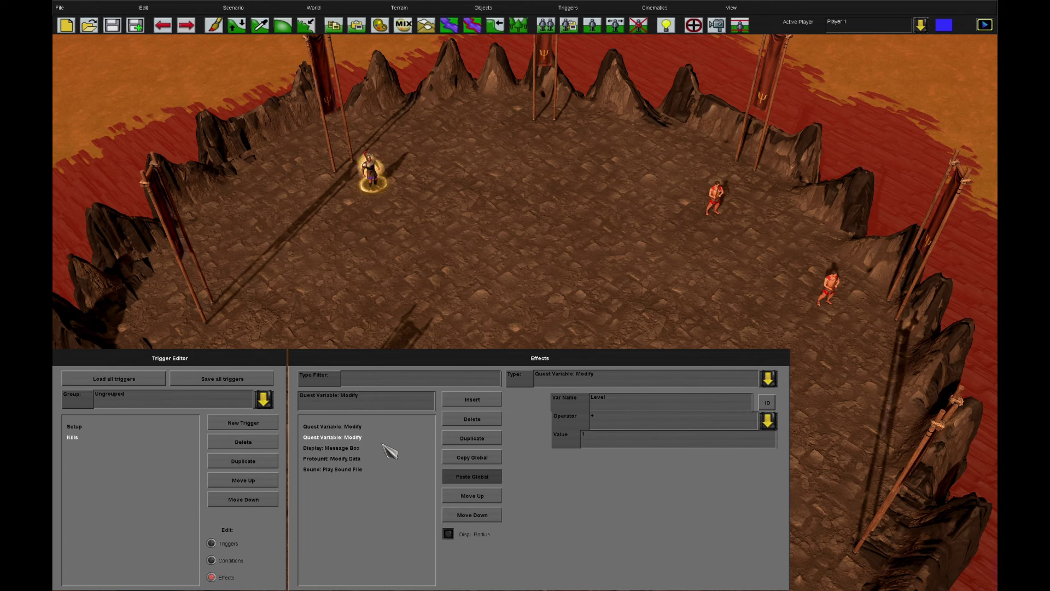
{"action": "left_click", "coordinate": [353, 448]}
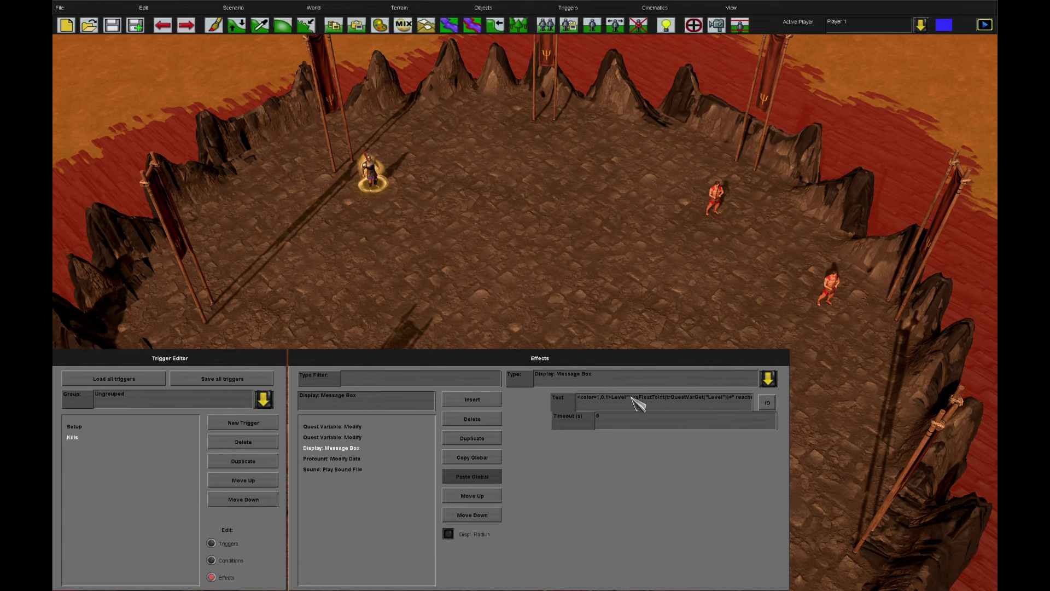
{"action": "left_click_drag", "start_coordinate": [631, 398], "coordinate": [729, 399]}
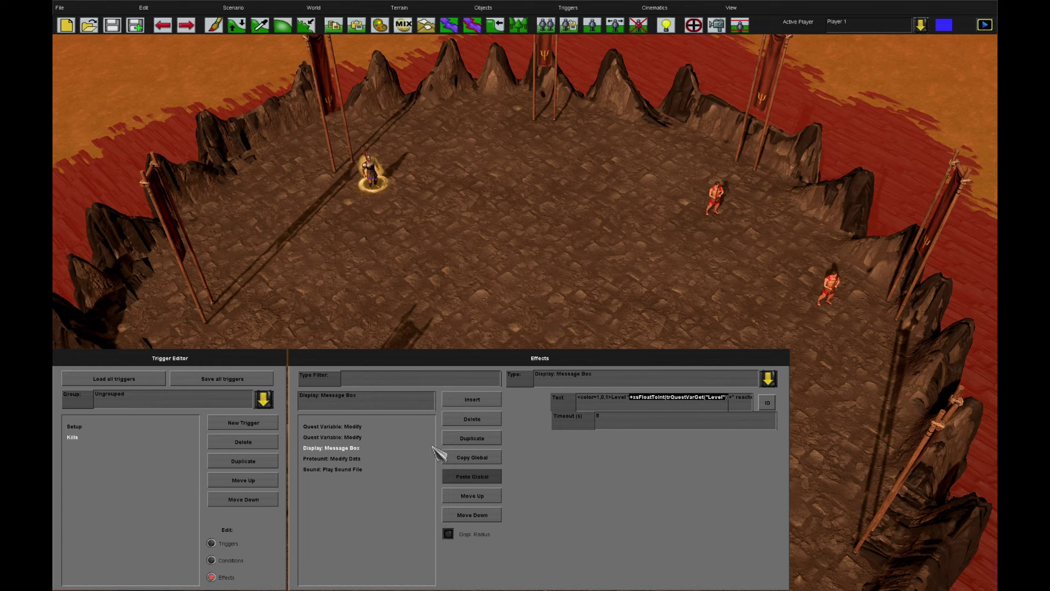
{"action": "left_click", "coordinate": [383, 460]}
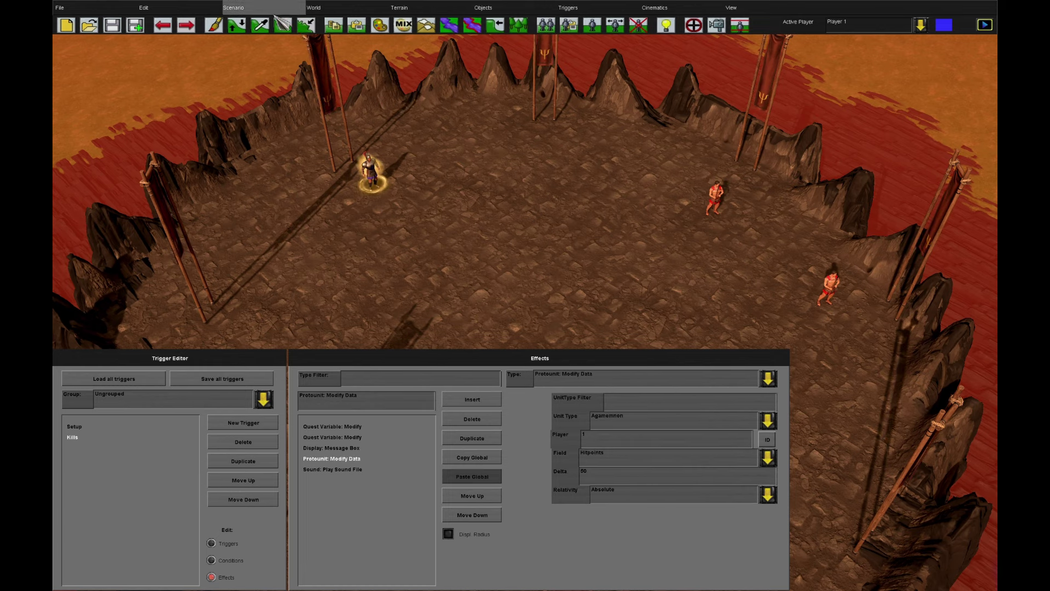
Playtest the scenario and have Agamemnon attack the enemies in the arena to check the level messages and hitpoints
{"action": "left_click", "coordinate": [273, 9]}
{"action": "left_click", "coordinate": [274, 70]}
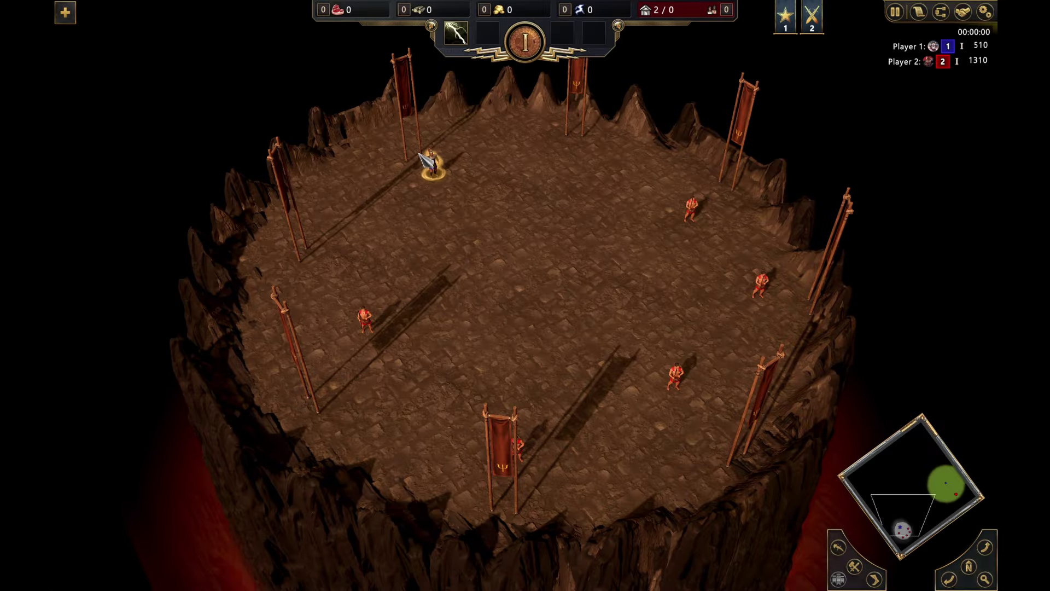
{"action": "right_click", "coordinate": [355, 309]}
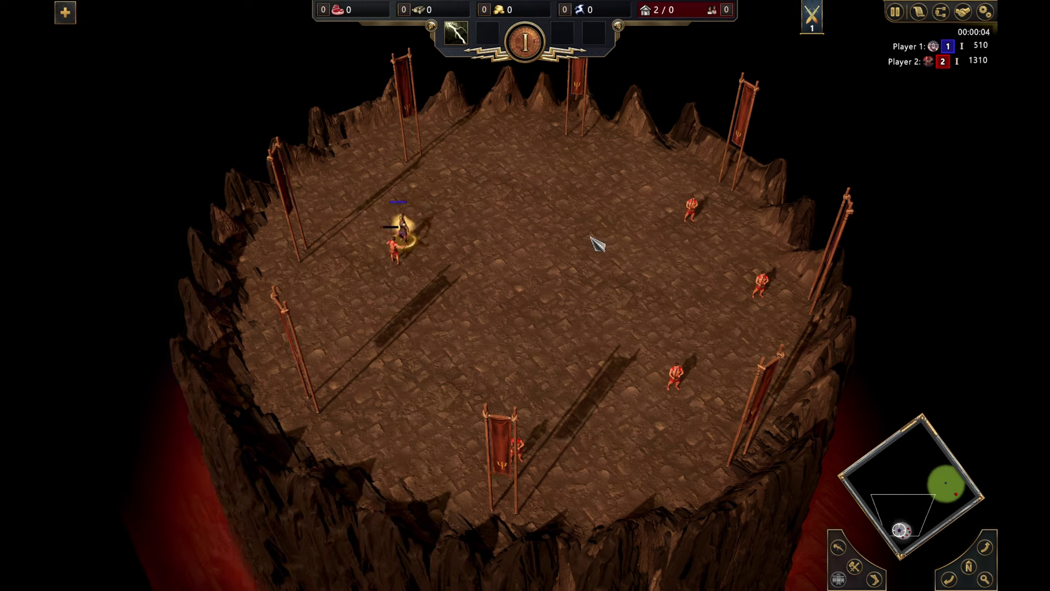
{"action": "left_click", "coordinate": [402, 232]}
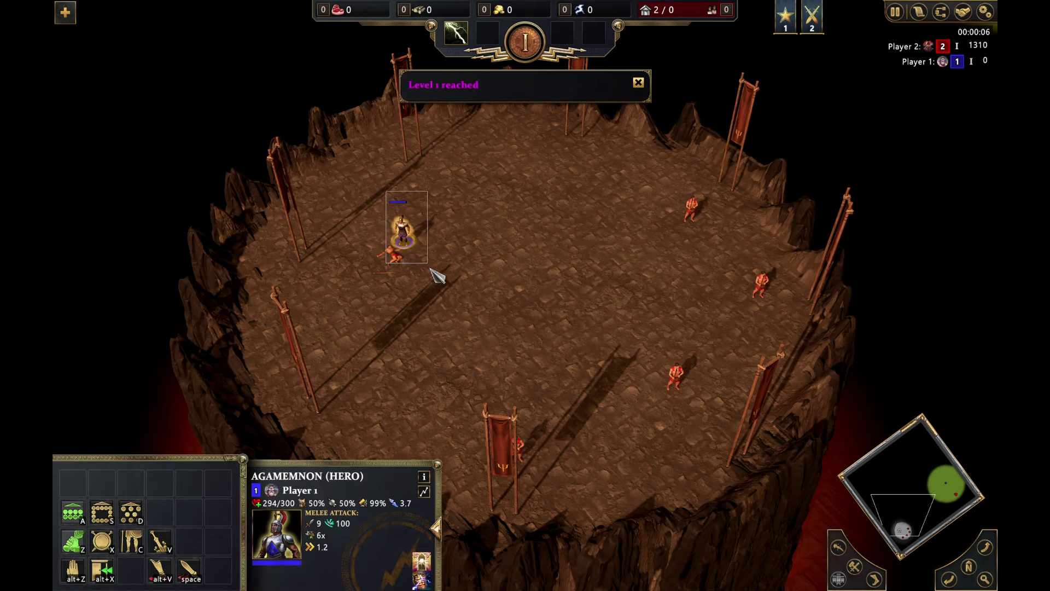
{"action": "right_click", "coordinate": [517, 444]}
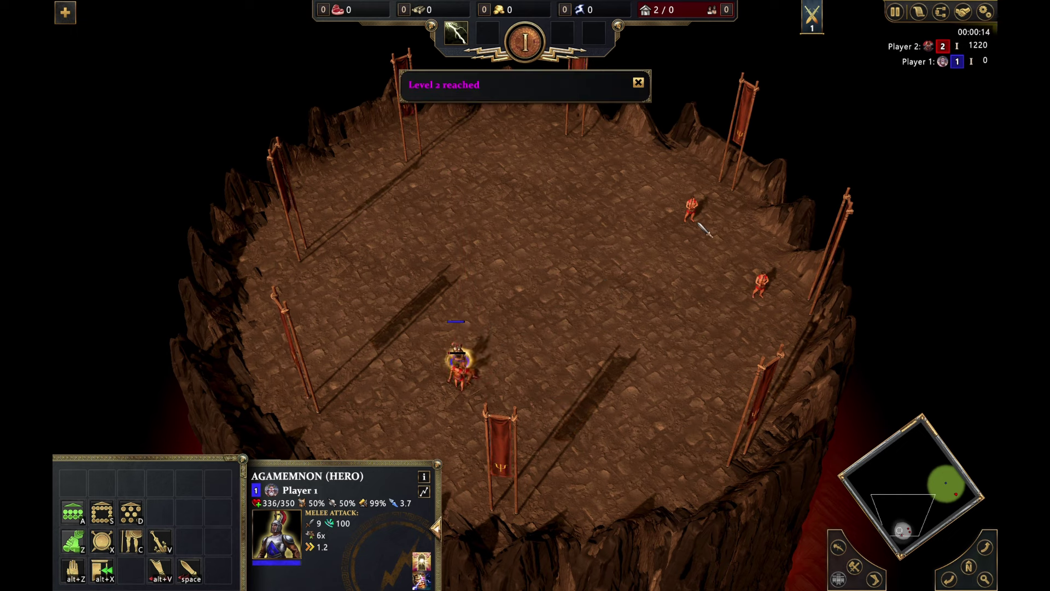
{"action": "right_click", "coordinate": [692, 210]}
{"action": "left_click", "coordinate": [455, 34]}
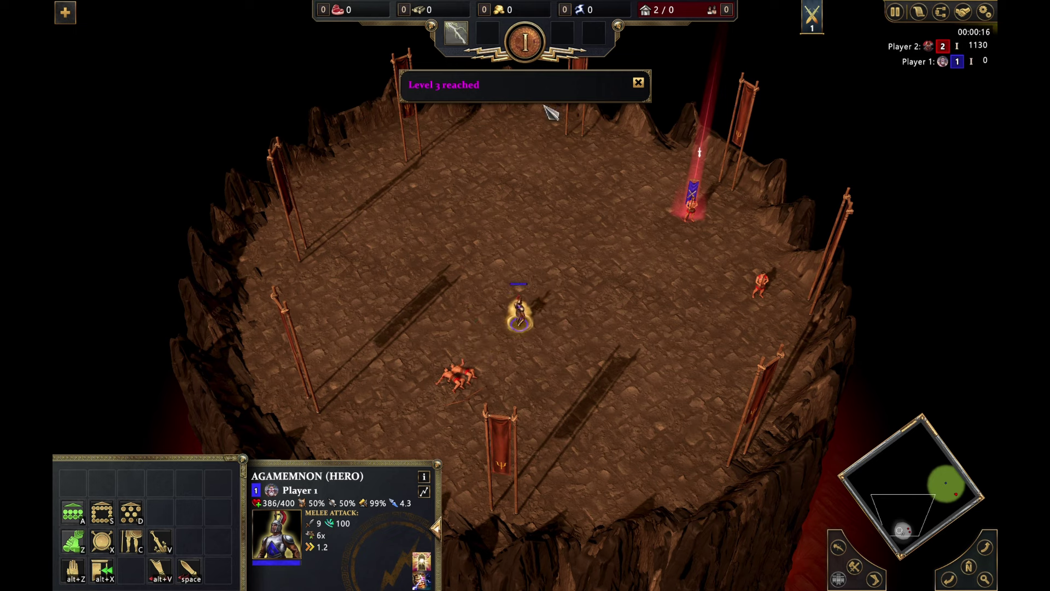
{"action": "right_click", "coordinate": [775, 261]}
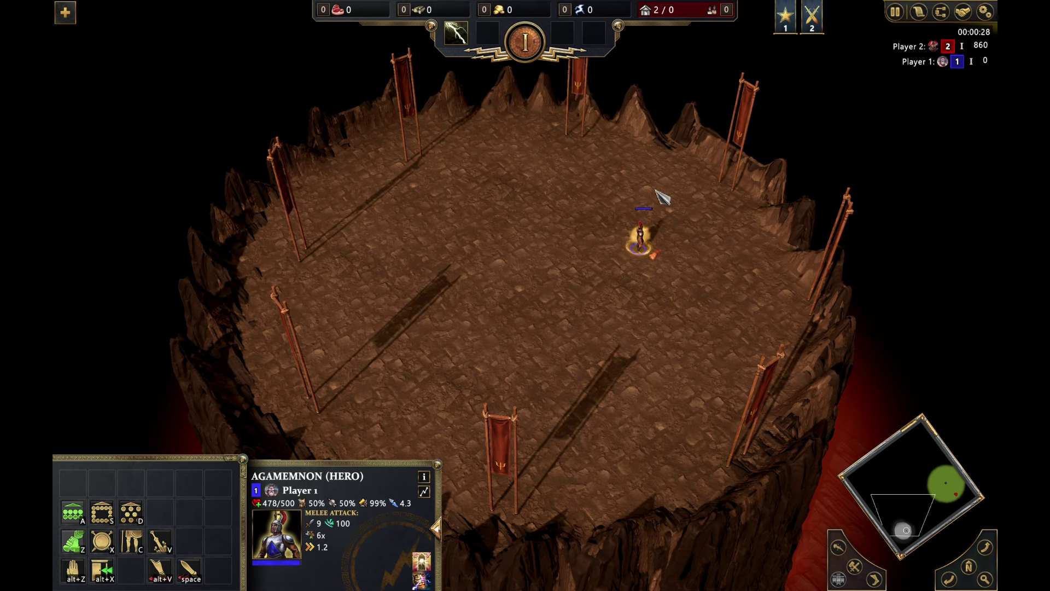
Strike the distant enemy group outside the arena with the Bolt god power to test whether that kill counts
{"action": "key", "text": "Up"}
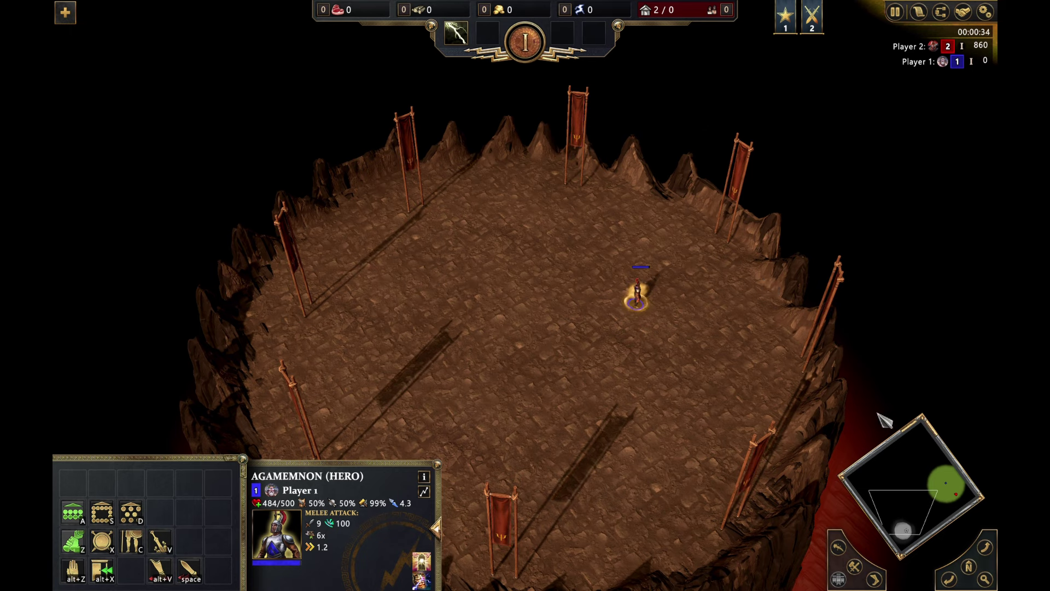
{"action": "left_click", "coordinate": [951, 499]}
{"action": "left_click", "coordinate": [456, 34]}
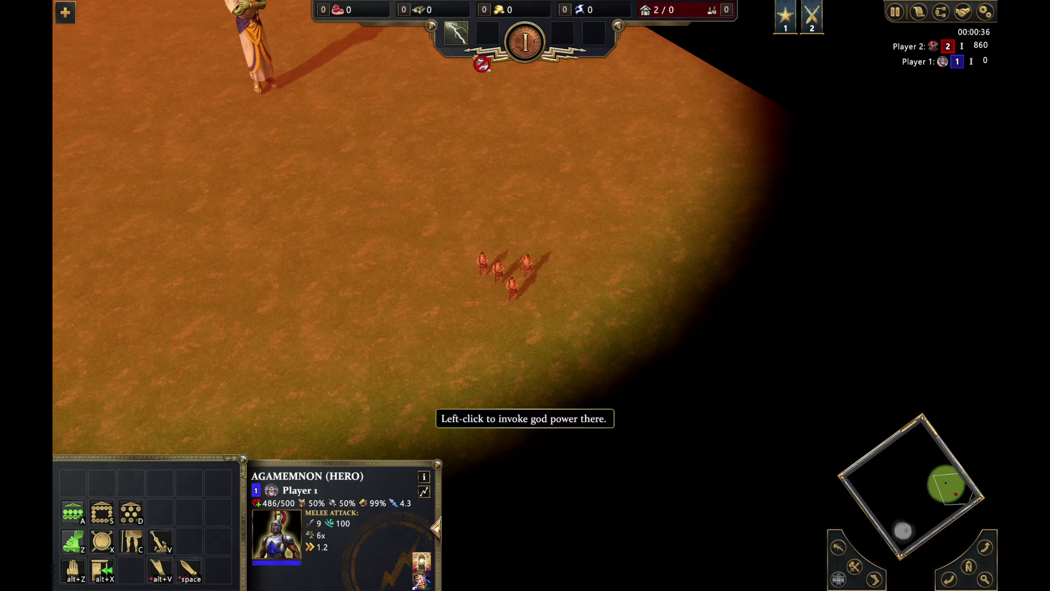
{"action": "left_click", "coordinate": [538, 271]}
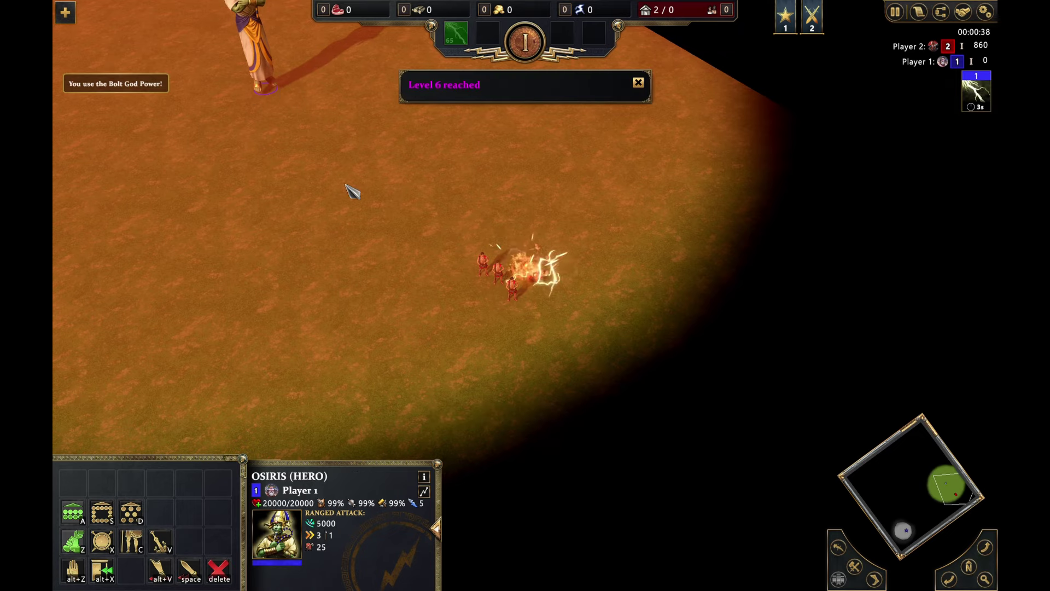
{"action": "left_click", "coordinate": [588, 157]}
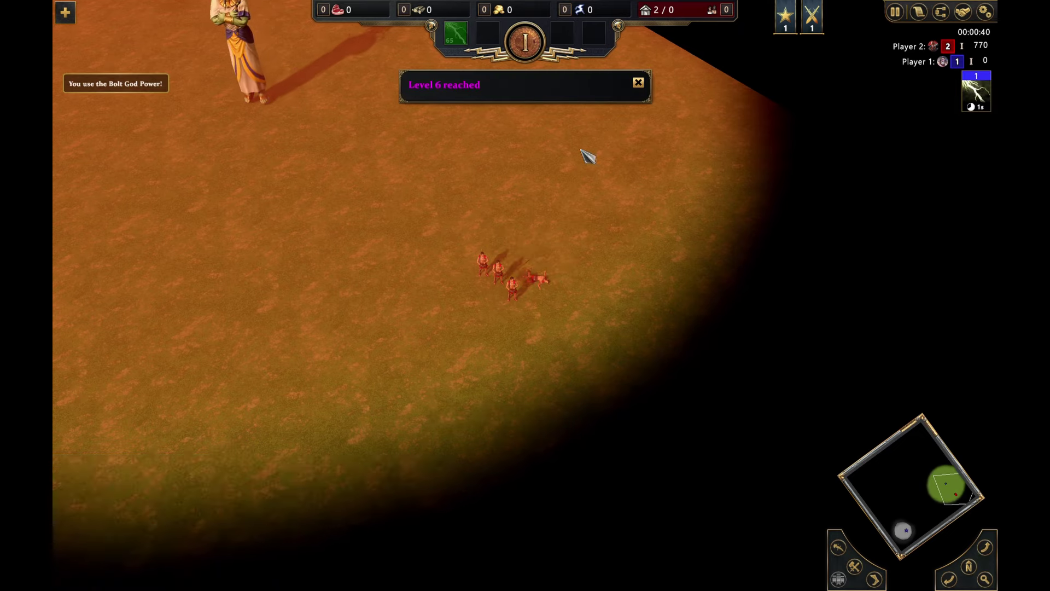
{"action": "key", "text": "Up"}
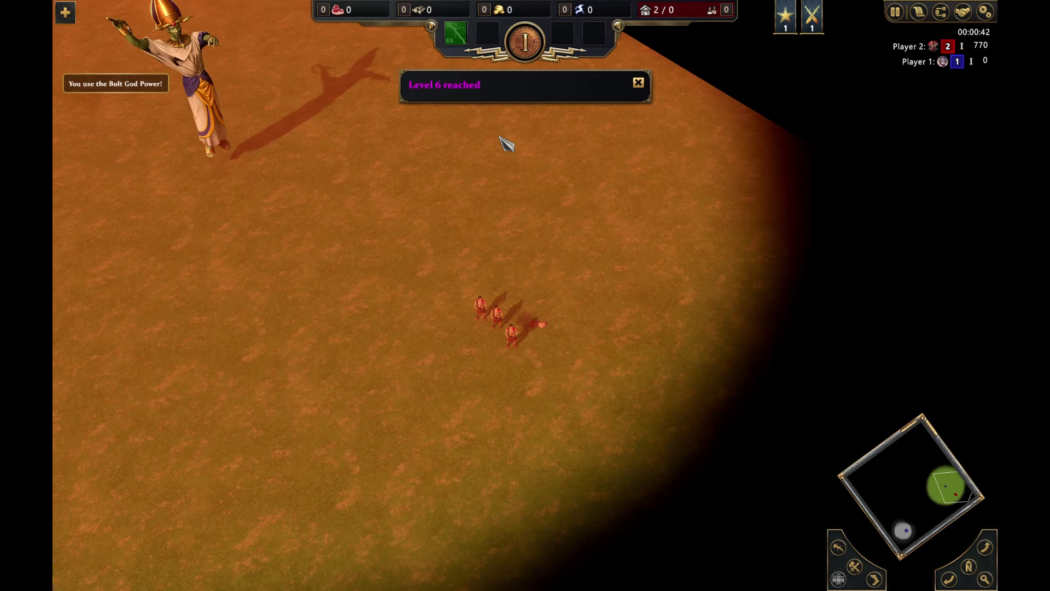
{"action": "left_click", "coordinate": [909, 527]}
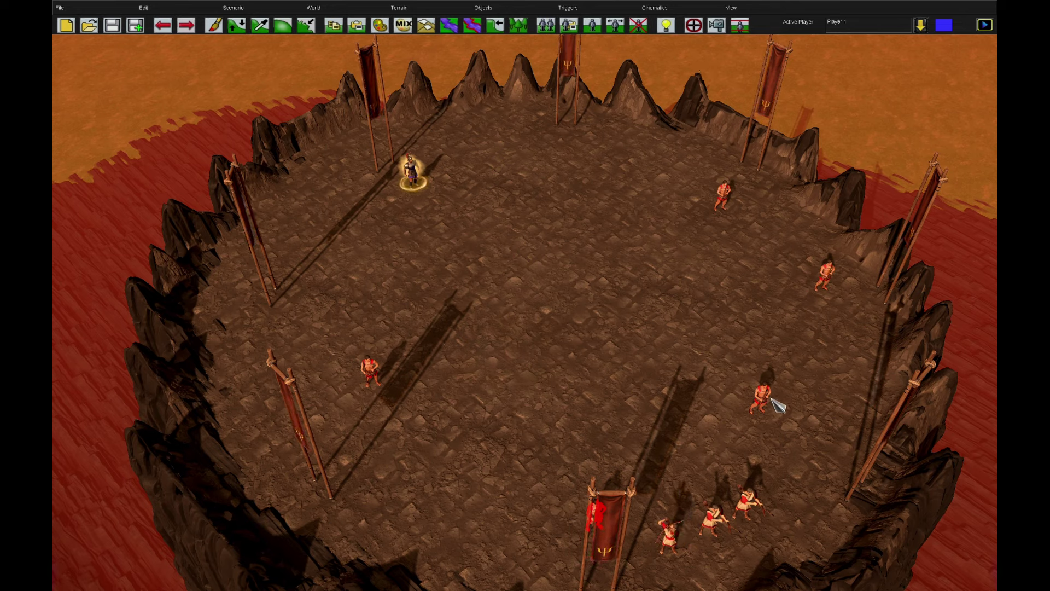
Create a new trigger in the Trigger Editor and name it XP
{"action": "left_click", "coordinate": [694, 26]}
{"action": "left_click", "coordinate": [266, 428]}
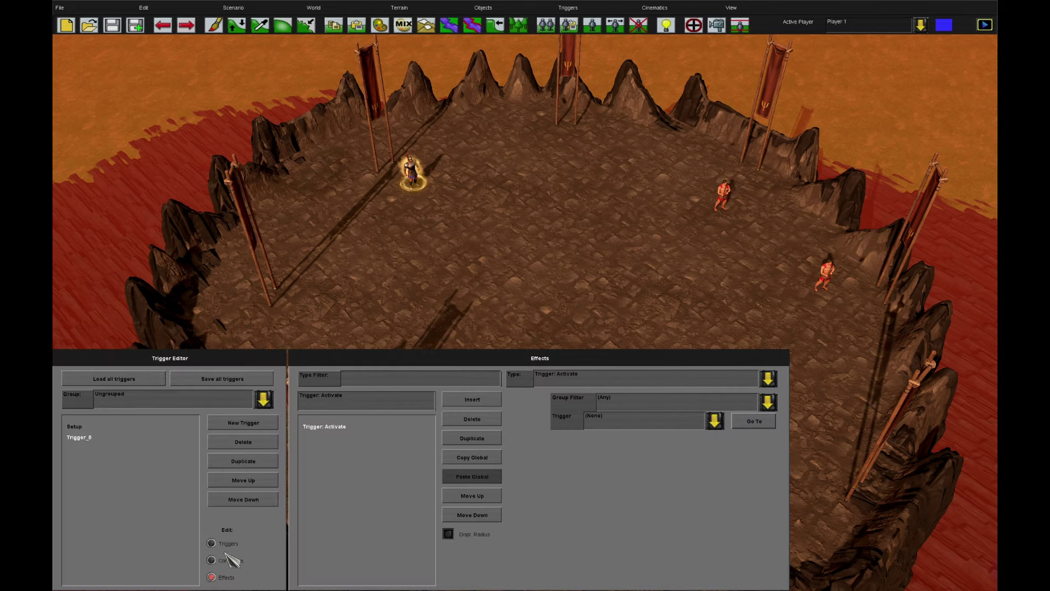
{"action": "left_click", "coordinate": [211, 543]}
{"action": "key", "text": "BackSpace"}
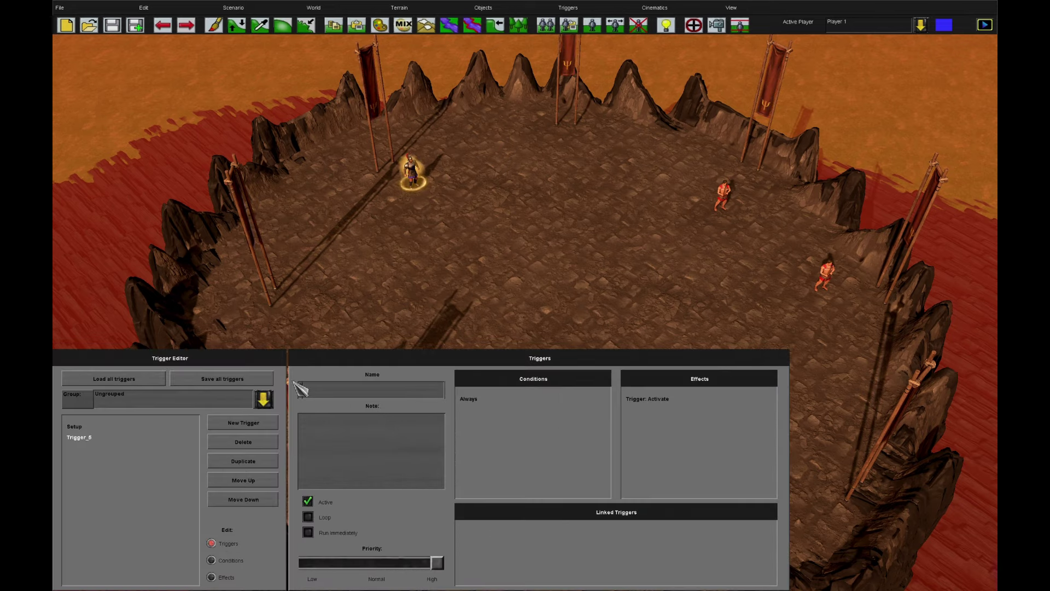
{"action": "type", "text": "#"}
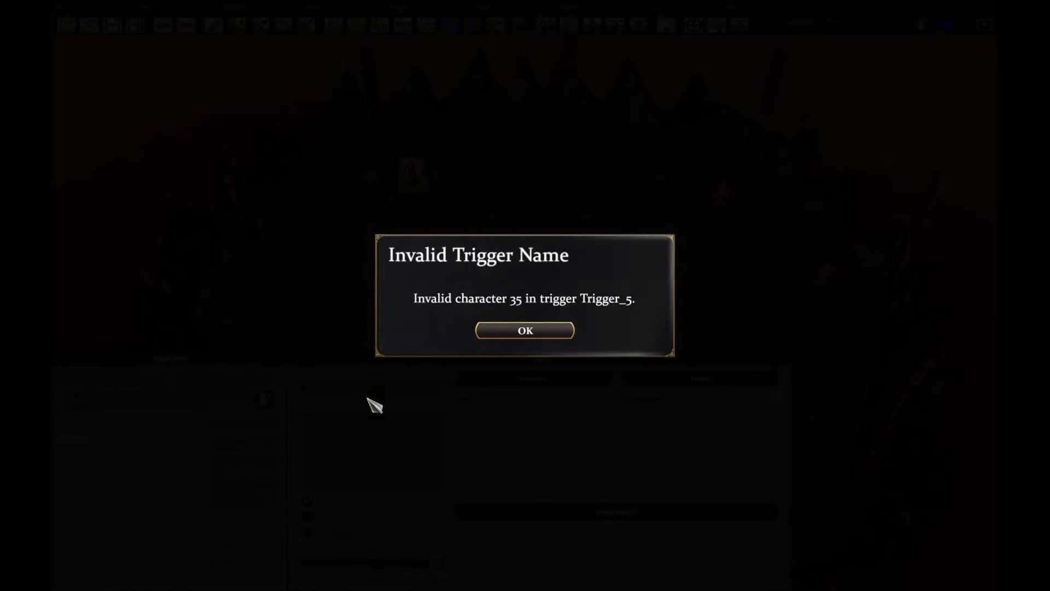
{"action": "left_click", "coordinate": [553, 339]}
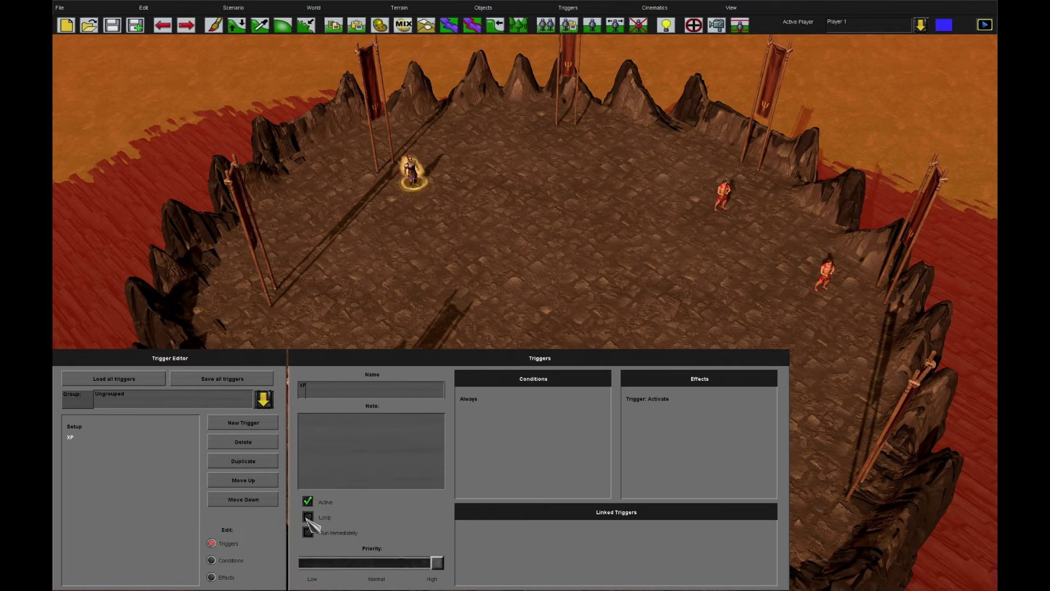
Set the XP trigger's condition to Quest Variable: Statistic Value, with variable XP, operator <, player 1 and stat type Units Killed Cost
{"action": "left_click", "coordinate": [232, 560]}
{"action": "left_click", "coordinate": [604, 380]}
{"action": "scroll", "coordinate": [598, 415], "scroll_direction": "down", "scroll_amount": 5}
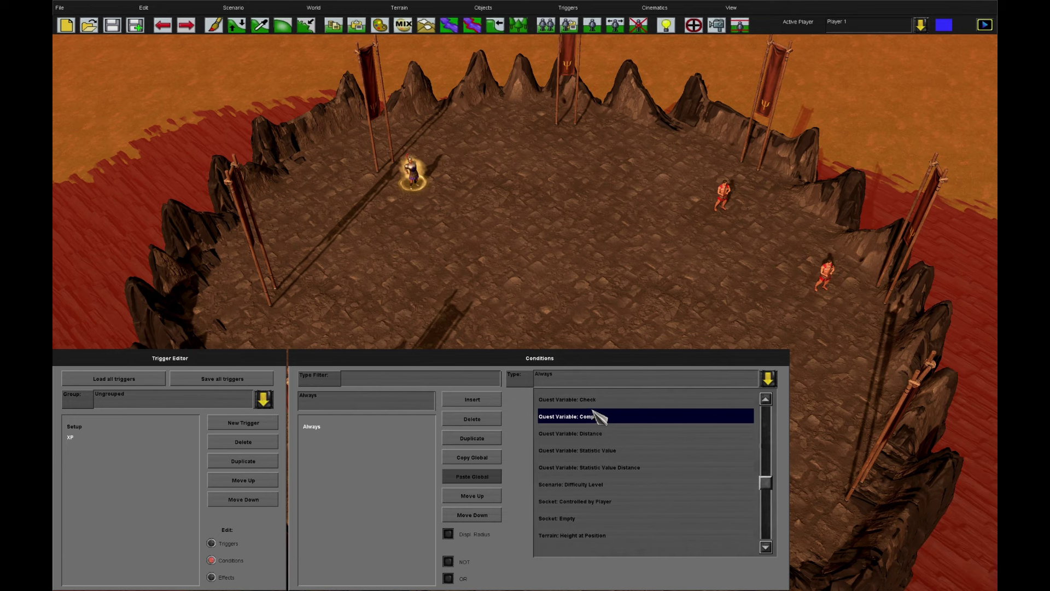
{"action": "left_click", "coordinate": [616, 454]}
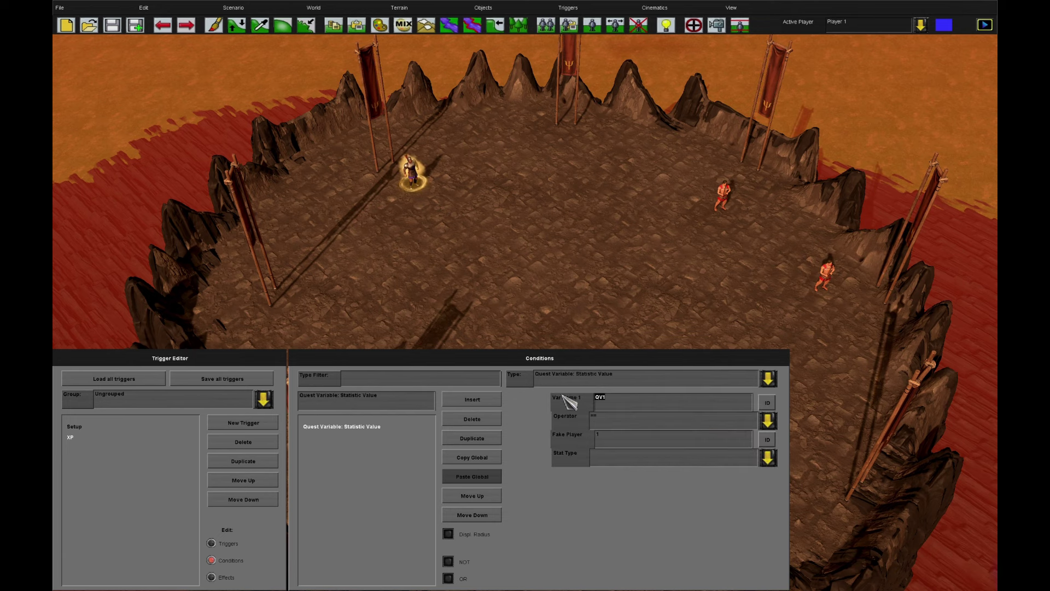
{"action": "left_click", "coordinate": [605, 459]}
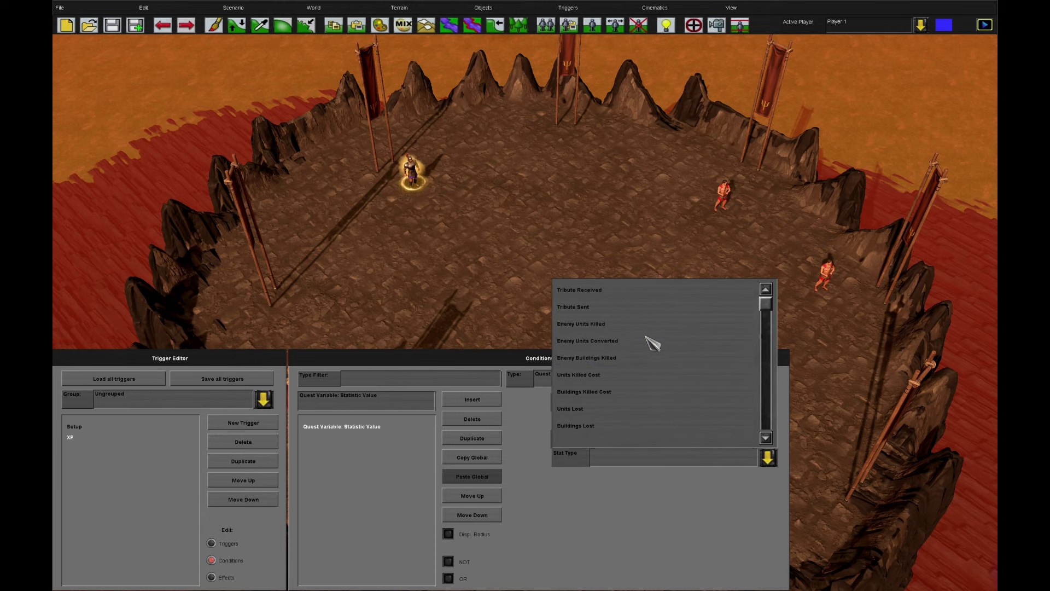
{"action": "left_click", "coordinate": [629, 377]}
{"action": "key", "text": "Down"}
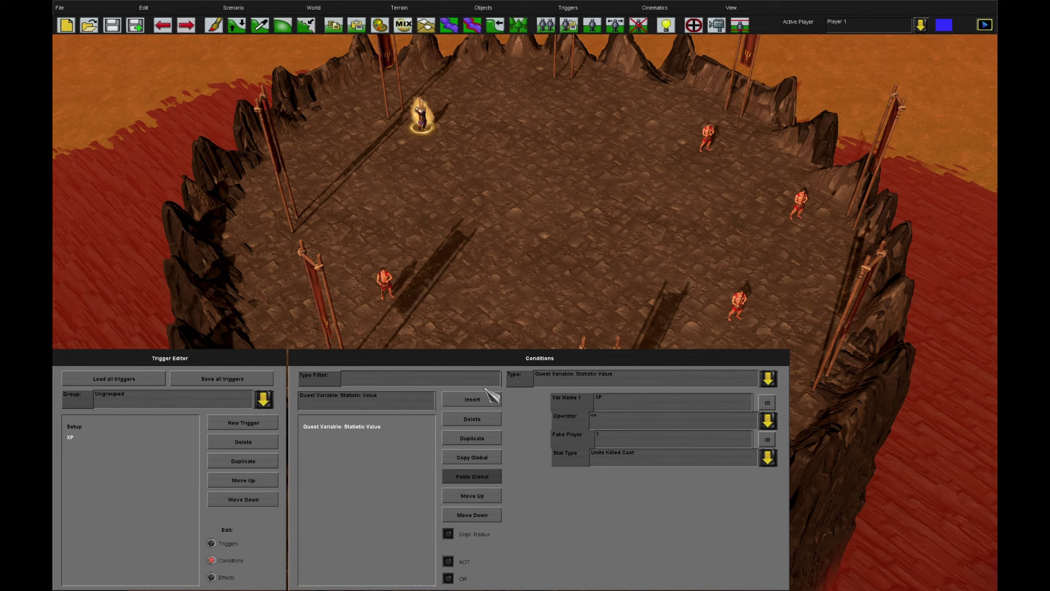
{"action": "left_click", "coordinate": [604, 418]}
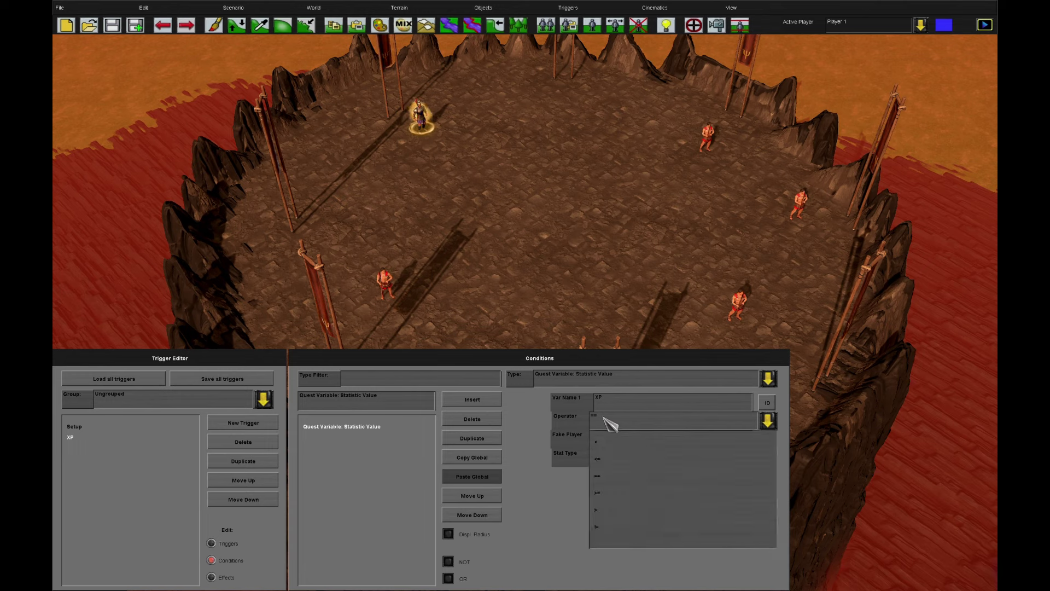
{"action": "left_click", "coordinate": [616, 444]}
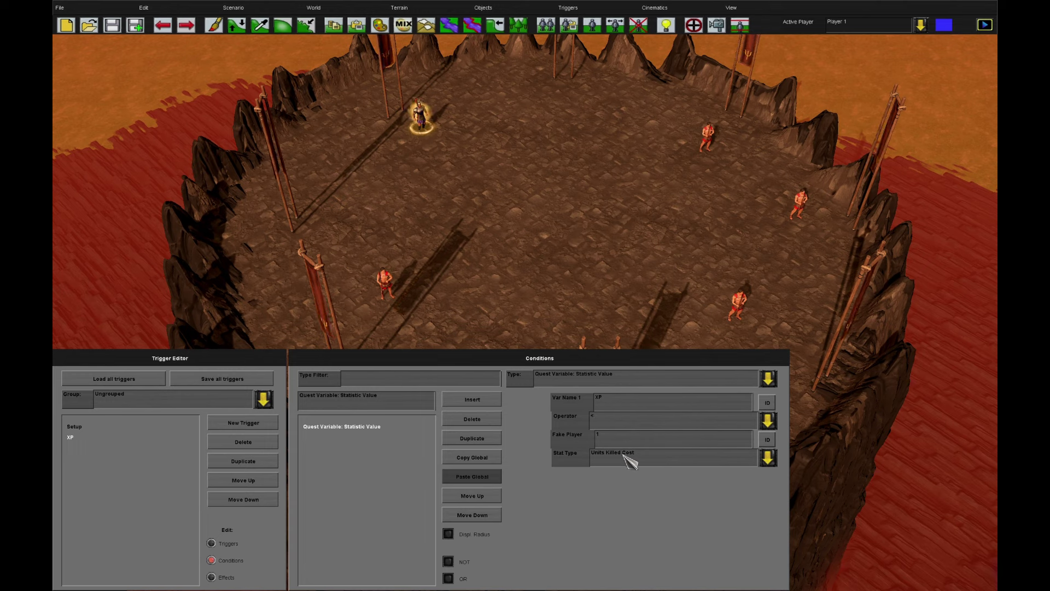
Set the XP trigger's effect to Quest Variable: Set Statistic Value, with variable XP, player 1 and stat type Units Killed Cost
{"action": "left_click", "coordinate": [221, 574]}
{"action": "left_click", "coordinate": [610, 378]}
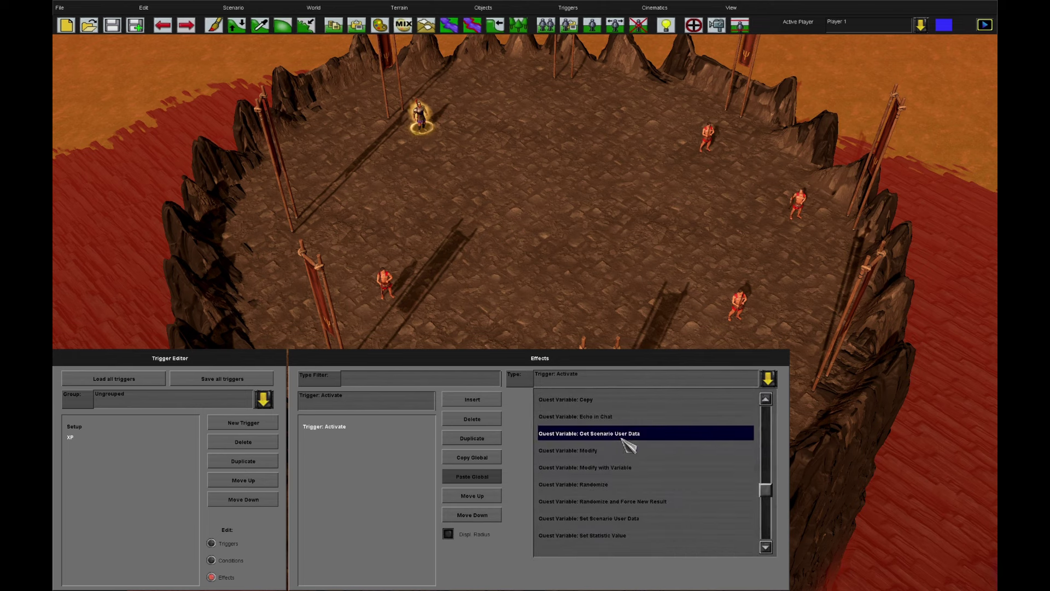
{"action": "left_click", "coordinate": [626, 536]}
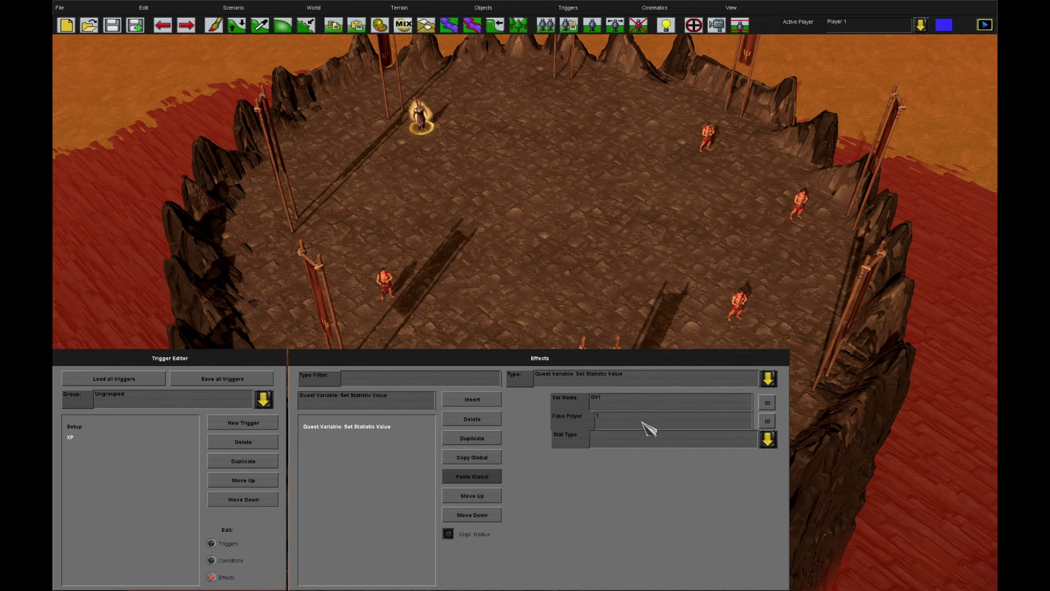
{"action": "left_click", "coordinate": [623, 449]}
{"action": "left_click", "coordinate": [619, 363]}
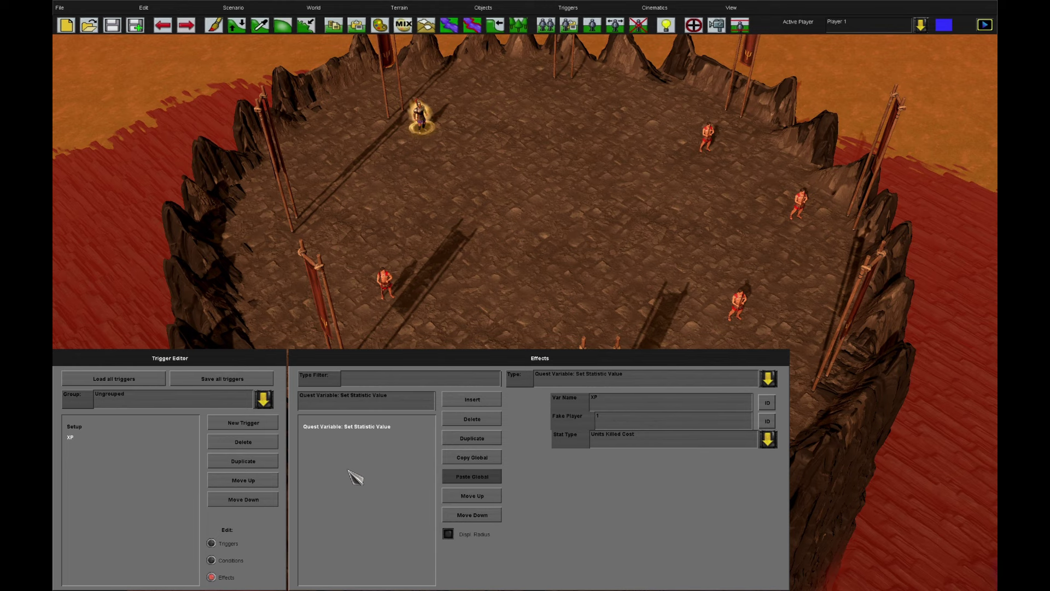
Add a Protounit: Modify Resource Data (Make Free) effect for player 2's Arcus to the Setup trigger and duplicate it for Hoplite
{"action": "left_click", "coordinate": [234, 544]}
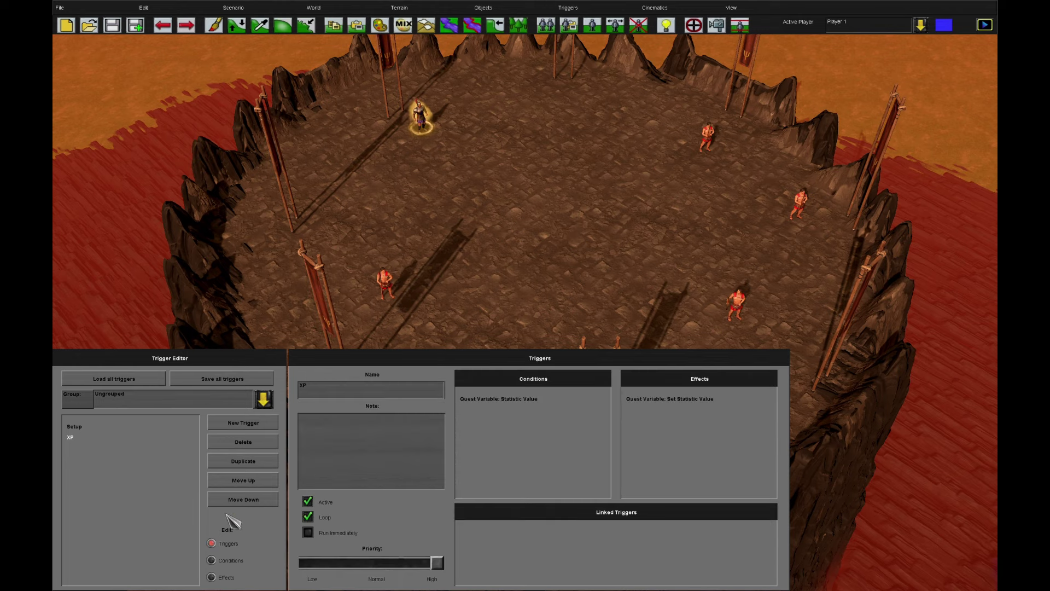
{"action": "left_click", "coordinate": [229, 577]}
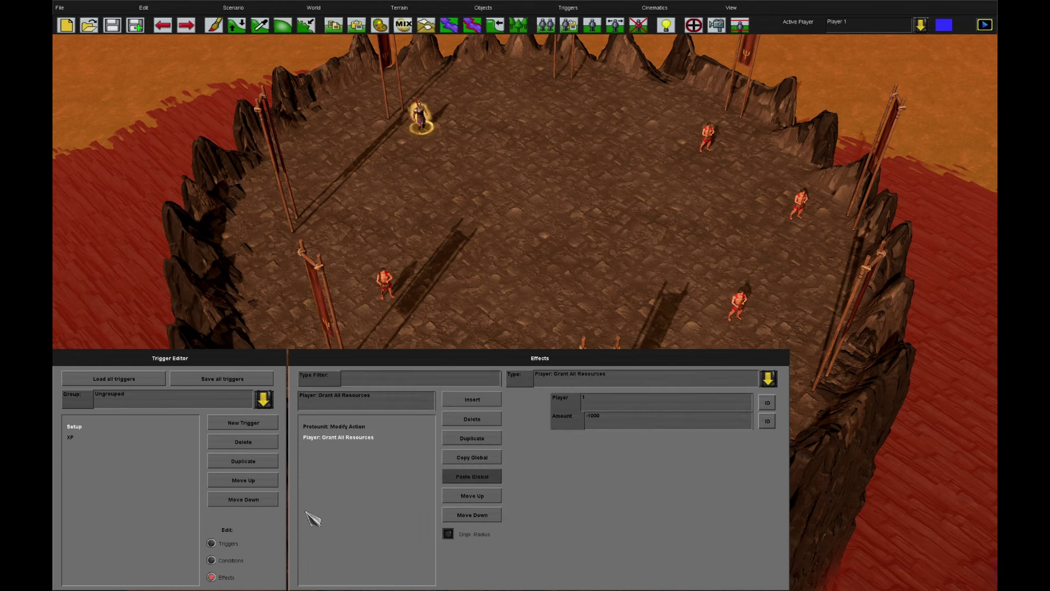
{"action": "scroll", "coordinate": [633, 265], "scroll_direction": "down", "scroll_amount": 2}
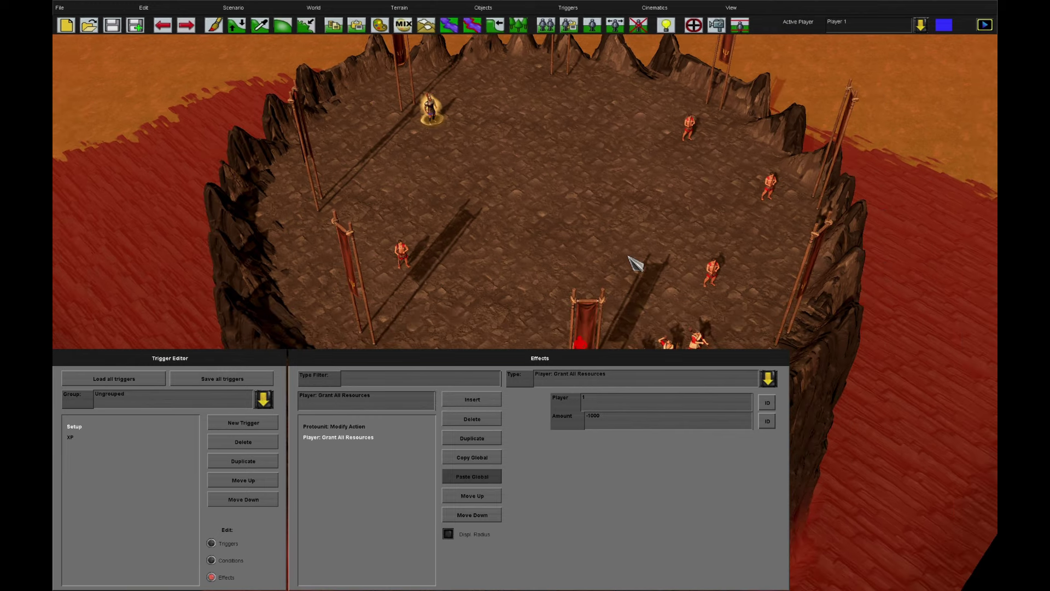
{"action": "left_click", "coordinate": [472, 399]}
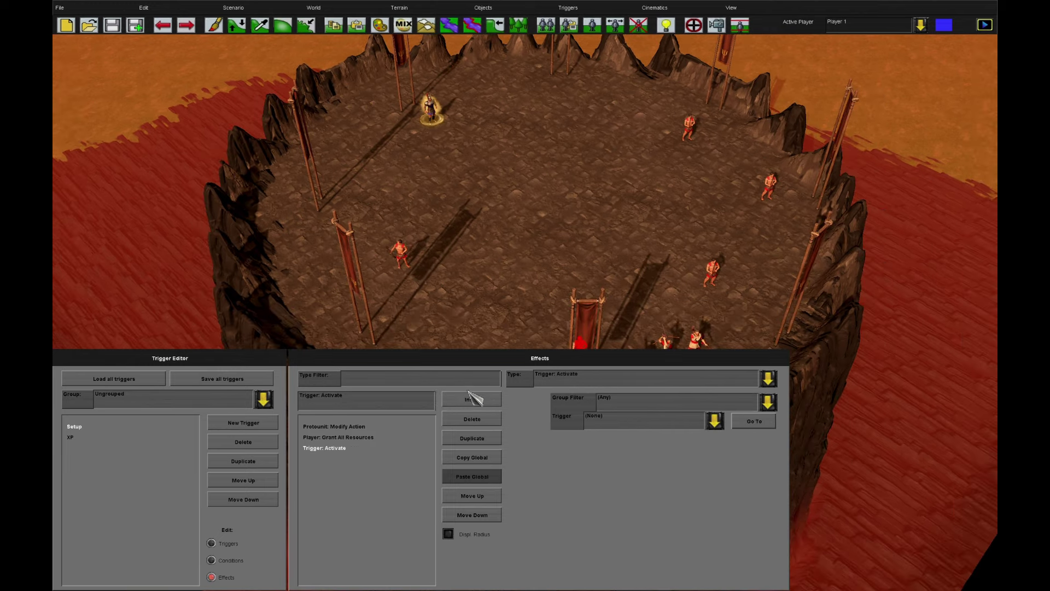
{"action": "left_click", "coordinate": [491, 379]}
{"action": "type", "text": "resource"}
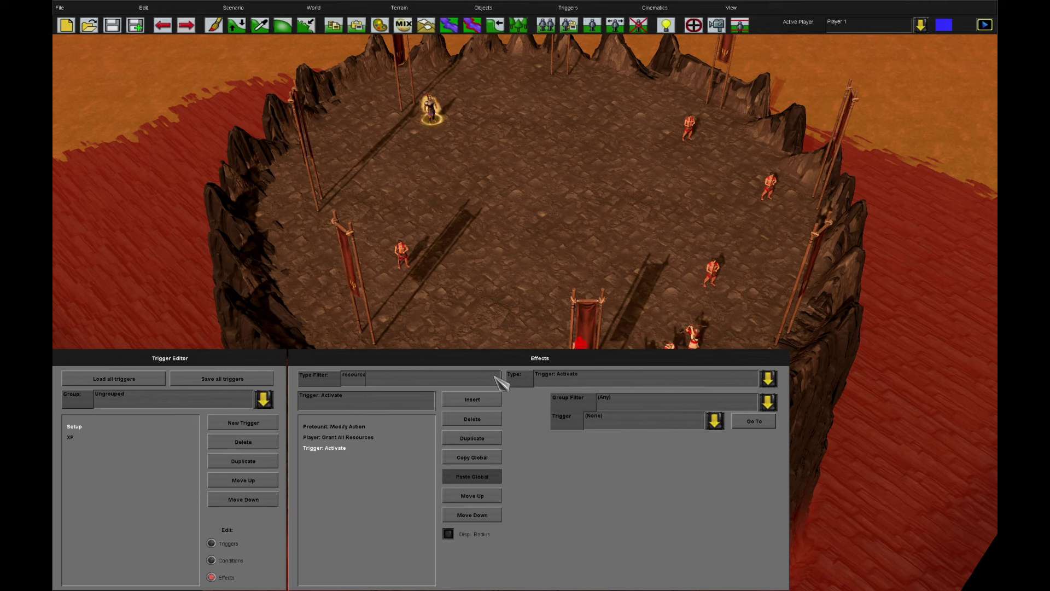
{"action": "left_click", "coordinate": [575, 379]}
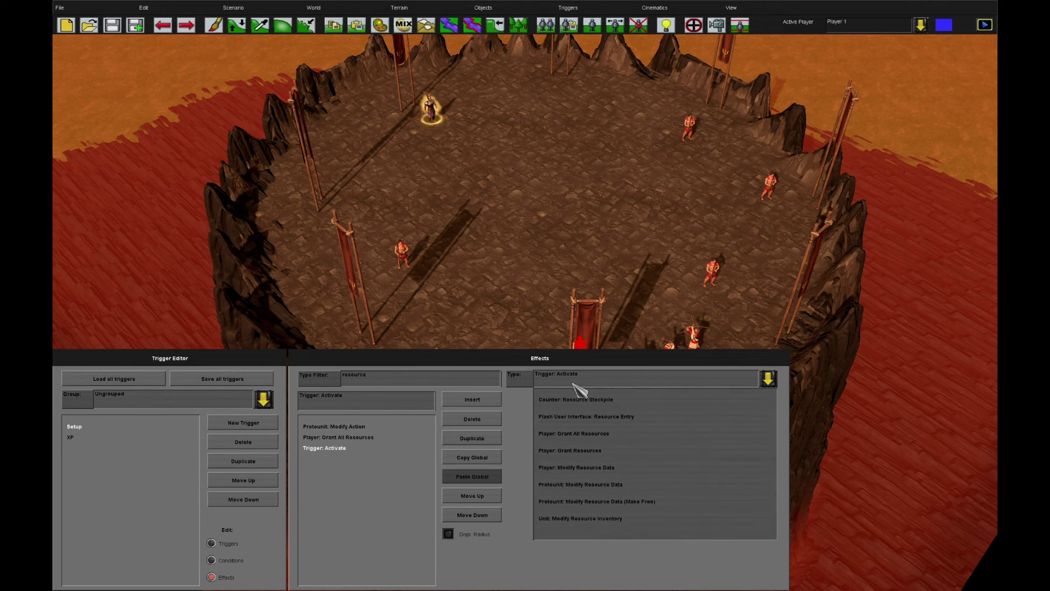
{"action": "left_click", "coordinate": [637, 476]}
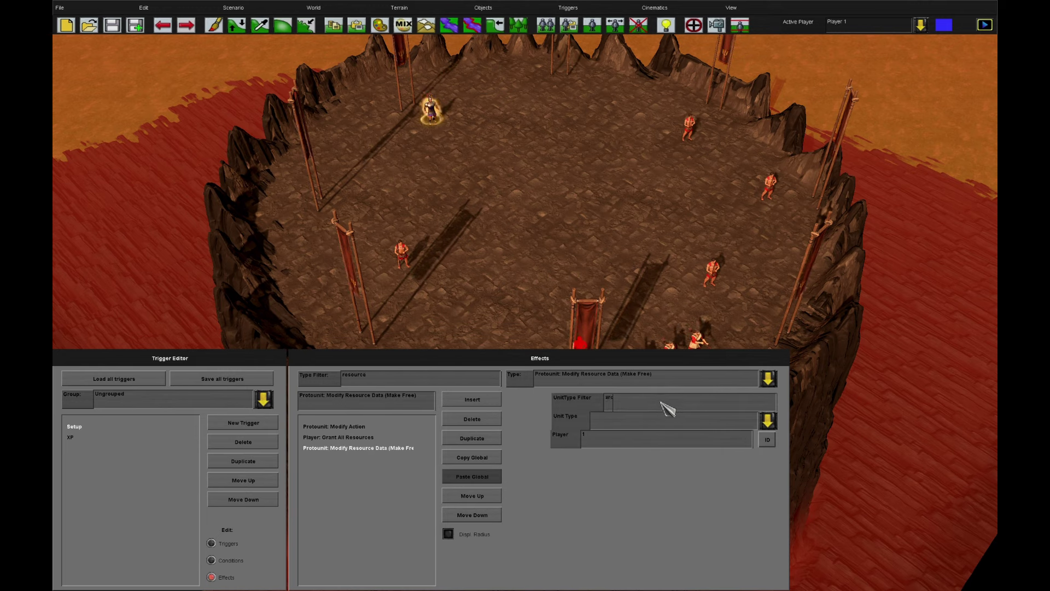
{"action": "left_click", "coordinate": [621, 421]}
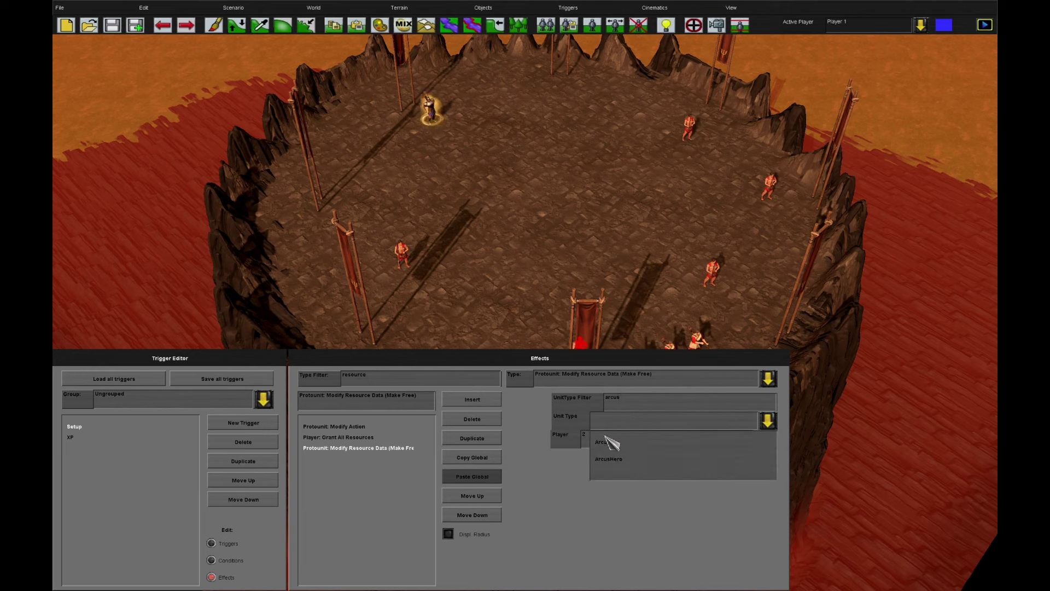
{"action": "left_click", "coordinate": [609, 441]}
{"action": "left_click", "coordinate": [482, 438]}
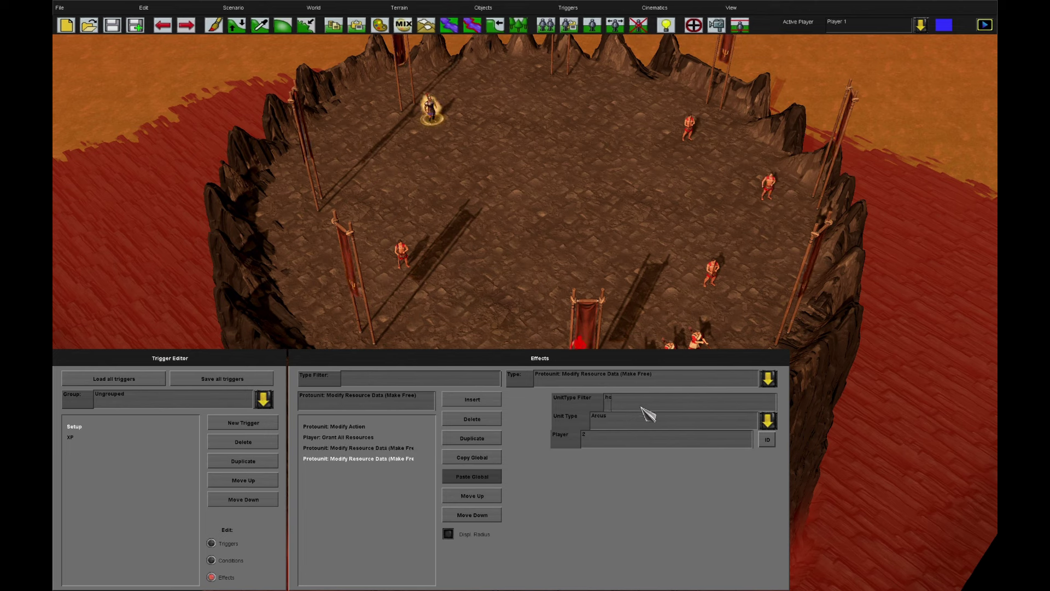
Add a Protounit: Modify Resource Data effect to Setup for unit type Arcus, player 2, resource Food and field Cost
{"action": "left_click", "coordinate": [472, 399]}
{"action": "left_click", "coordinate": [598, 377]}
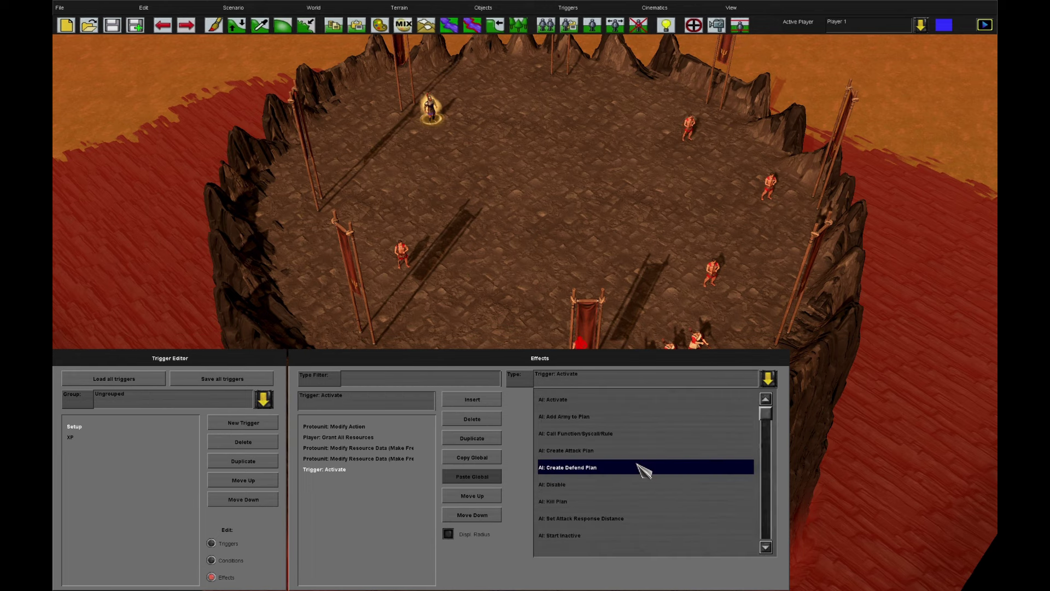
{"action": "scroll", "coordinate": [639, 471], "scroll_direction": "down", "scroll_amount": 10}
{"action": "scroll", "coordinate": [651, 490], "scroll_direction": "down", "scroll_amount": 8}
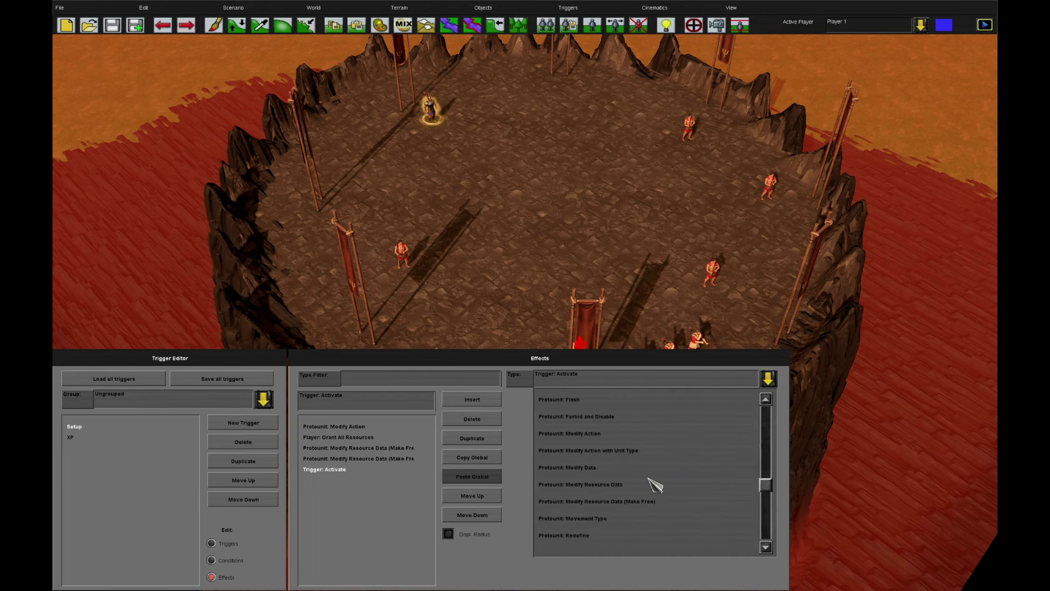
{"action": "left_click", "coordinate": [637, 400]}
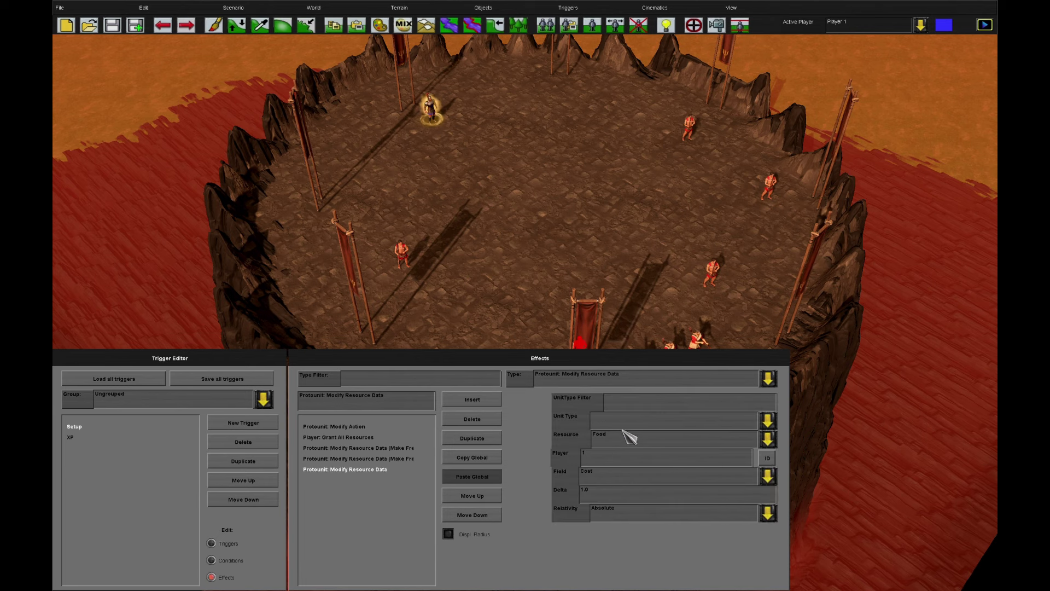
{"action": "double_click", "coordinate": [595, 455]}
{"action": "type", "text": "2"}
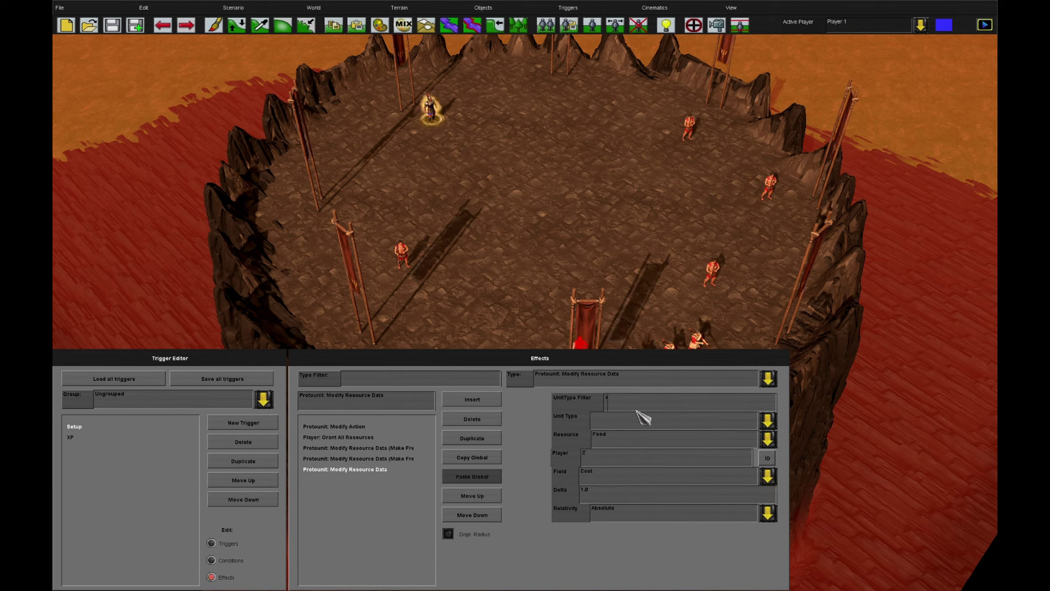
{"action": "type", "text": "arcu"}
{"action": "left_click", "coordinate": [642, 427]}
{"action": "left_click", "coordinate": [632, 439]}
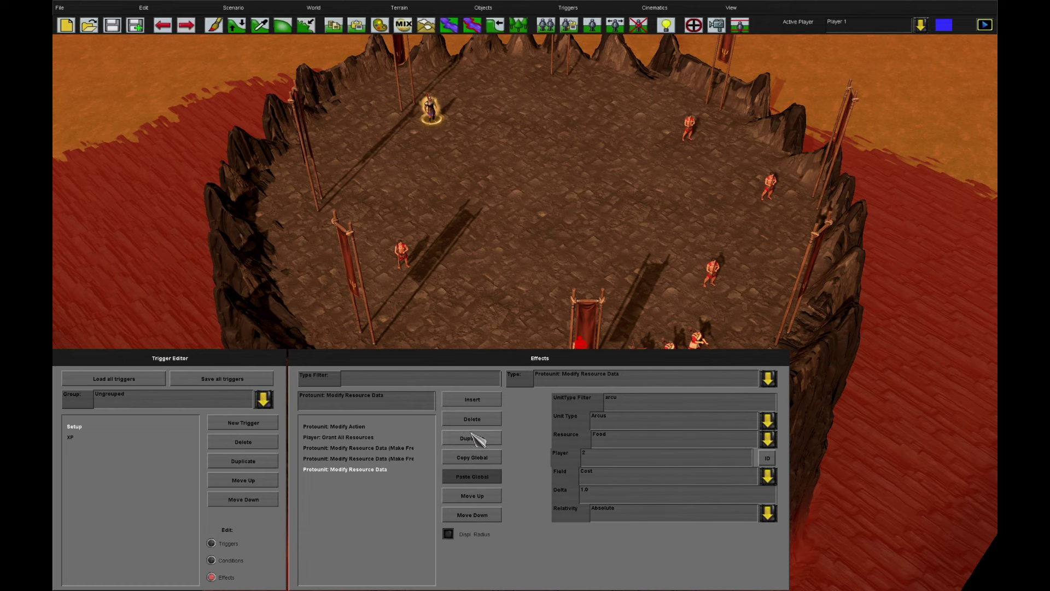
Duplicate the Arcus food cost effect, change its unit type to Hoplite and set its delta to 50
{"action": "left_click", "coordinate": [472, 438]}
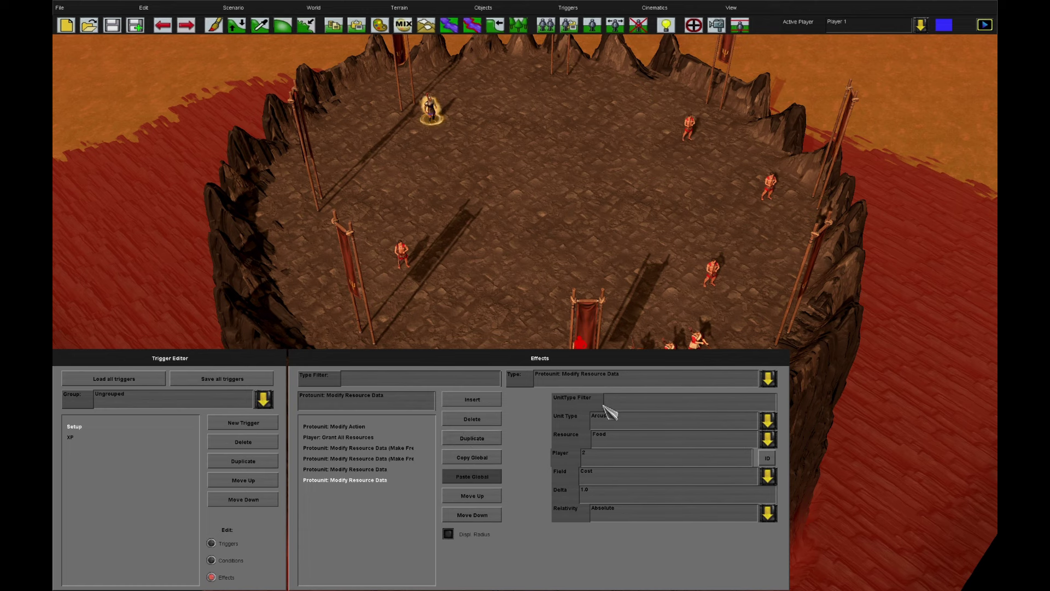
{"action": "left_click", "coordinate": [634, 418]}
{"action": "left_click", "coordinate": [623, 440]}
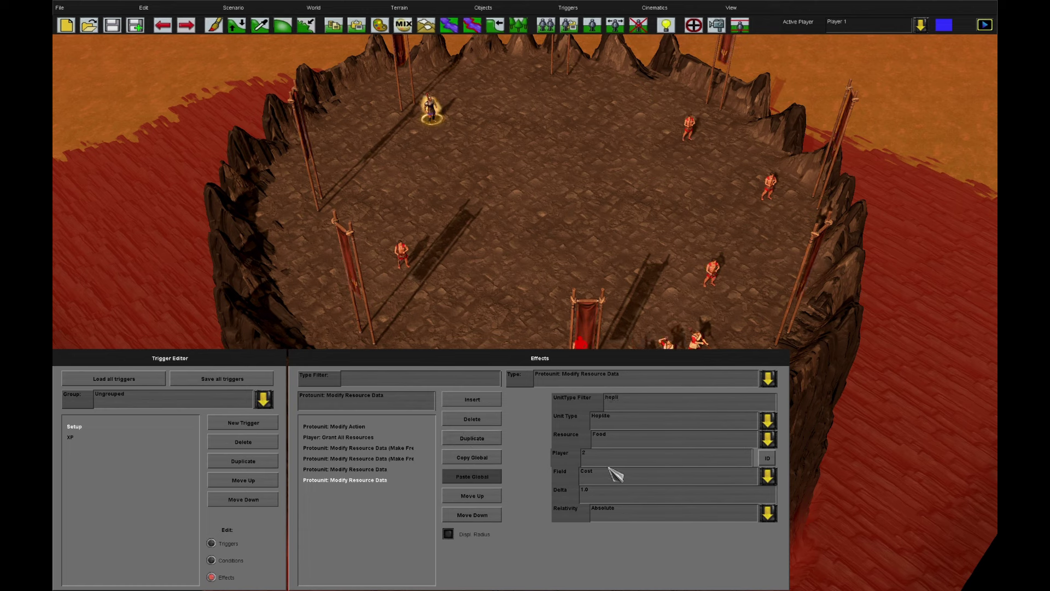
{"action": "left_click", "coordinate": [613, 498]}
{"action": "type", "text": "50"}
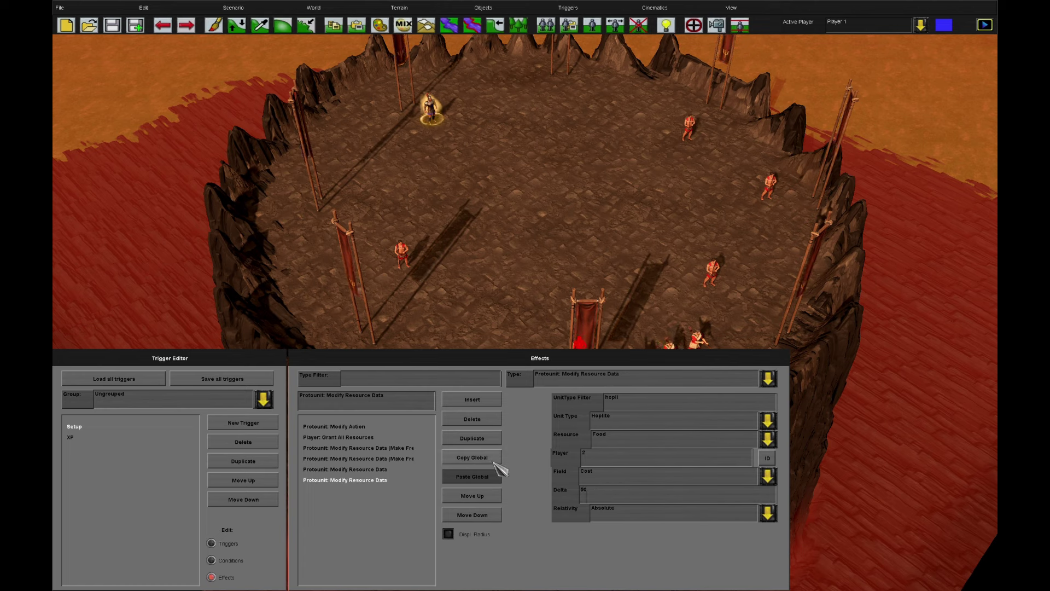
Set the delta of the Arcus food cost effect to 100
{"action": "left_click", "coordinate": [381, 469]}
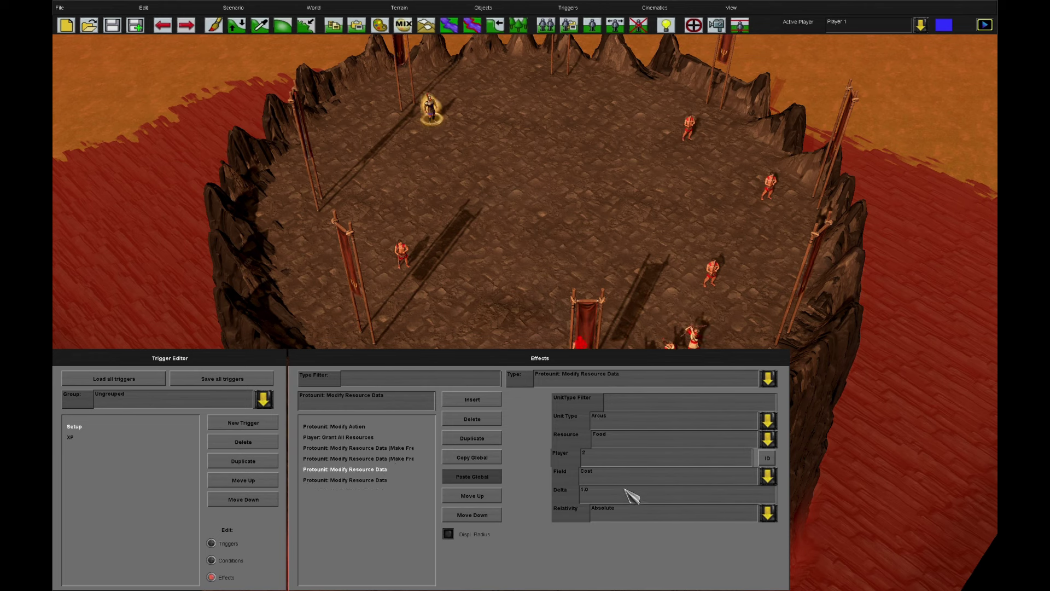
{"action": "left_click", "coordinate": [583, 491]}
{"action": "type", "text": "100"}
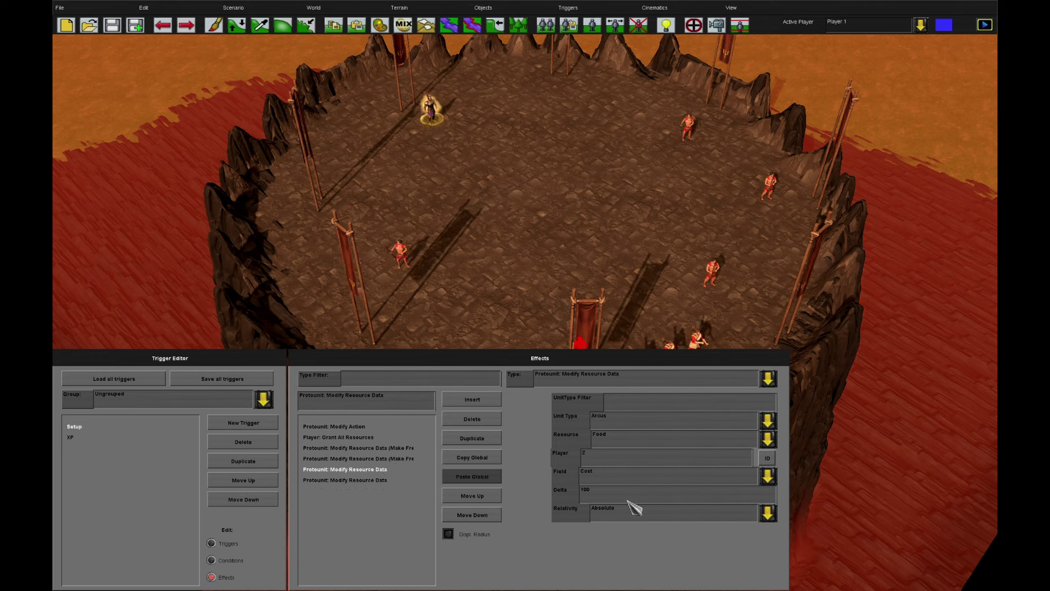
Add a Quest Variable: Set Value effect to Setup for the variable XPRequirement and enter its starting value
{"action": "left_click", "coordinate": [477, 402]}
{"action": "left_click", "coordinate": [623, 380]}
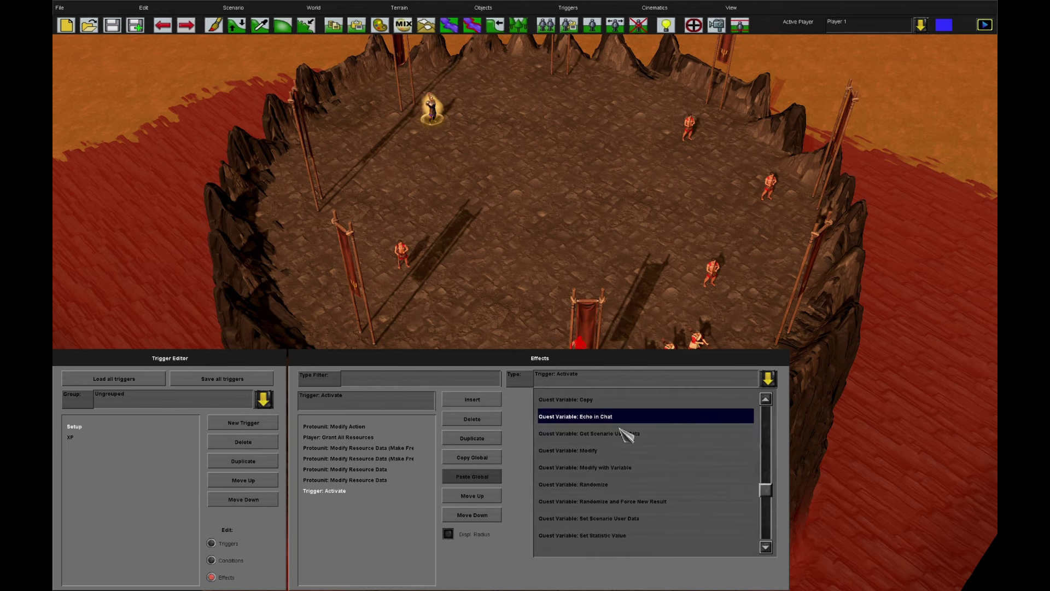
{"action": "scroll", "coordinate": [619, 514], "scroll_direction": "down", "scroll_amount": 1}
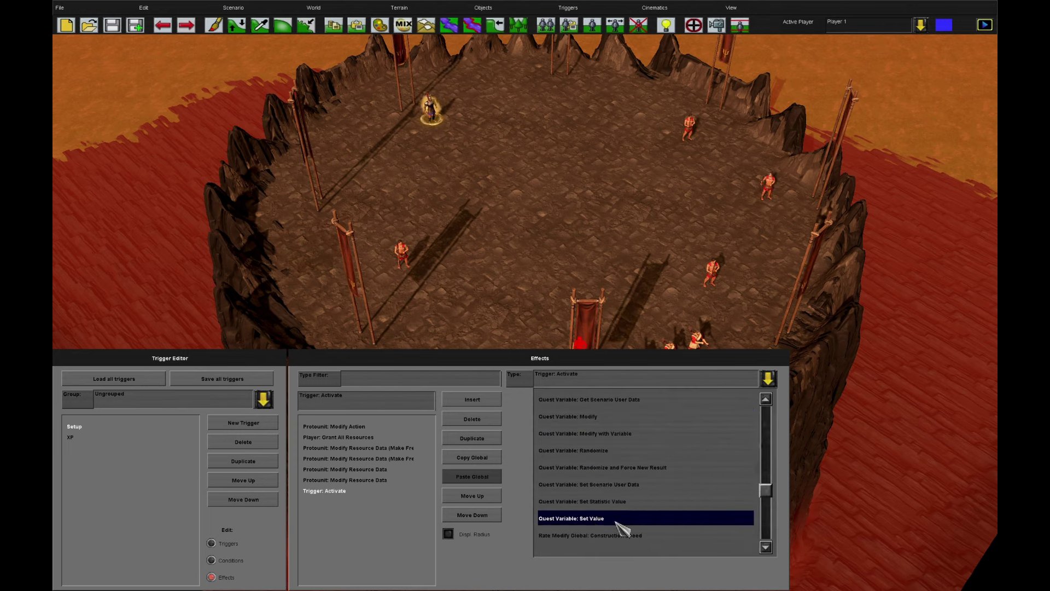
{"action": "left_click", "coordinate": [620, 518]}
{"action": "left_click", "coordinate": [640, 403]}
{"action": "type", "text": "x"}
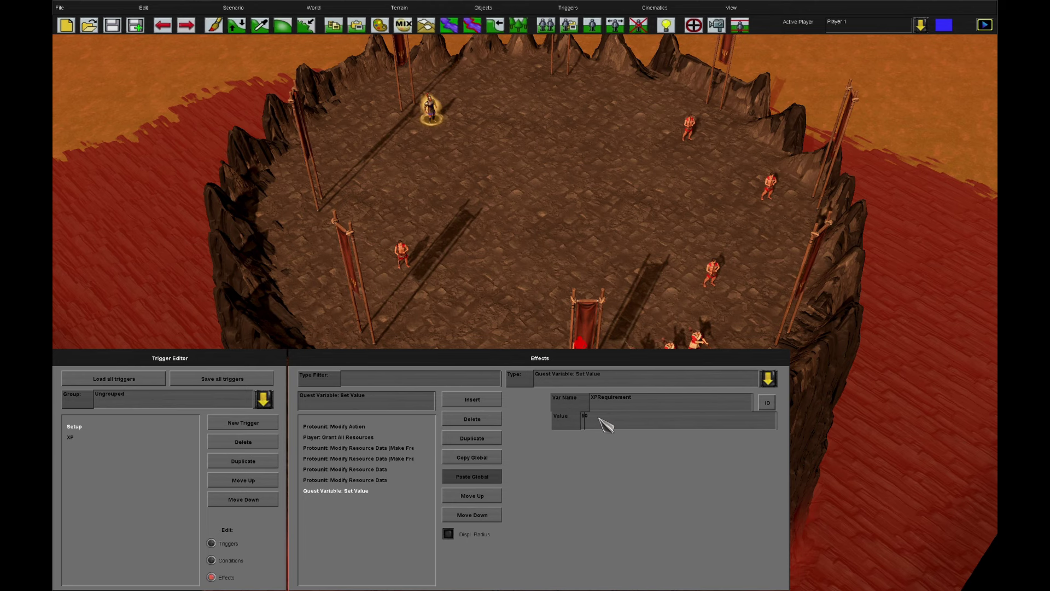
{"action": "mouse_move", "coordinate": [608, 590]}
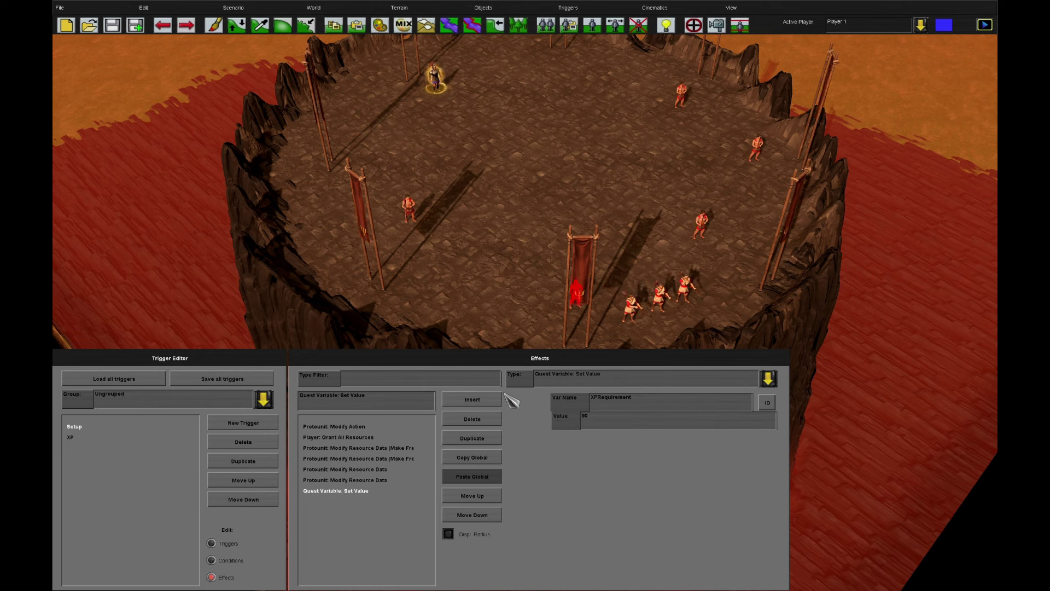
Add a Counter: Custom: Add effect to the Setup trigger and name the counter countdownlevels
{"action": "left_click", "coordinate": [474, 399]}
{"action": "left_click", "coordinate": [580, 379]}
{"action": "scroll", "coordinate": [602, 454], "scroll_direction": "up", "scroll_amount": 5}
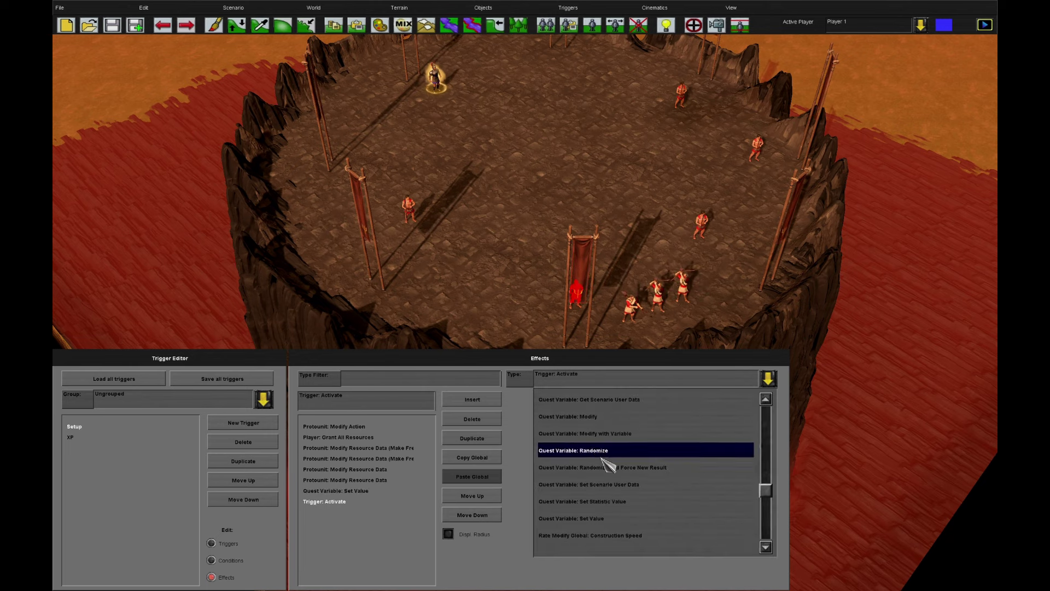
{"action": "scroll", "coordinate": [623, 480], "scroll_direction": "up", "scroll_amount": 5}
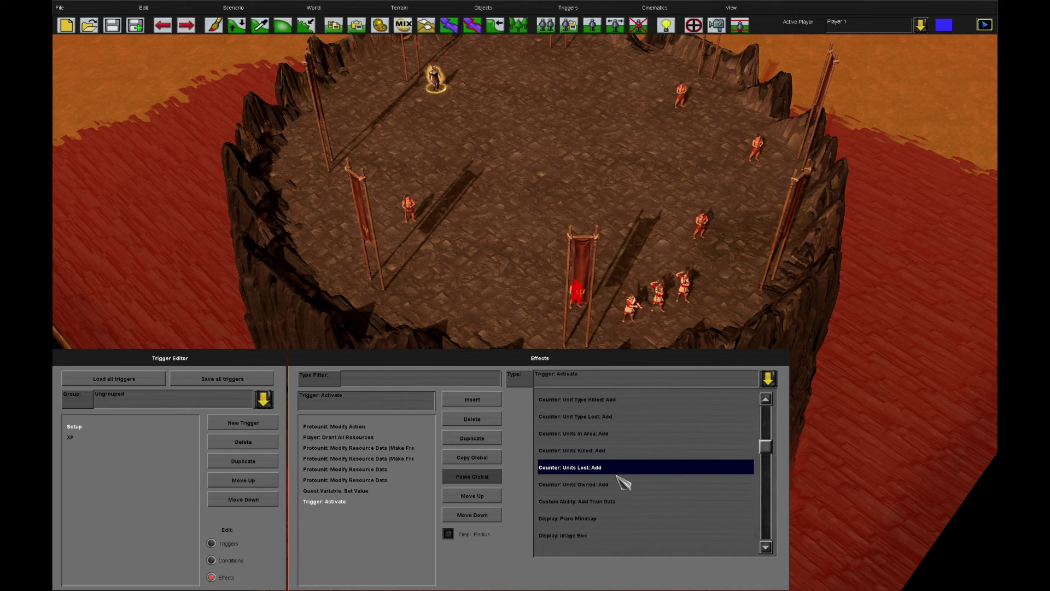
{"action": "scroll", "coordinate": [623, 476], "scroll_direction": "up", "scroll_amount": 4}
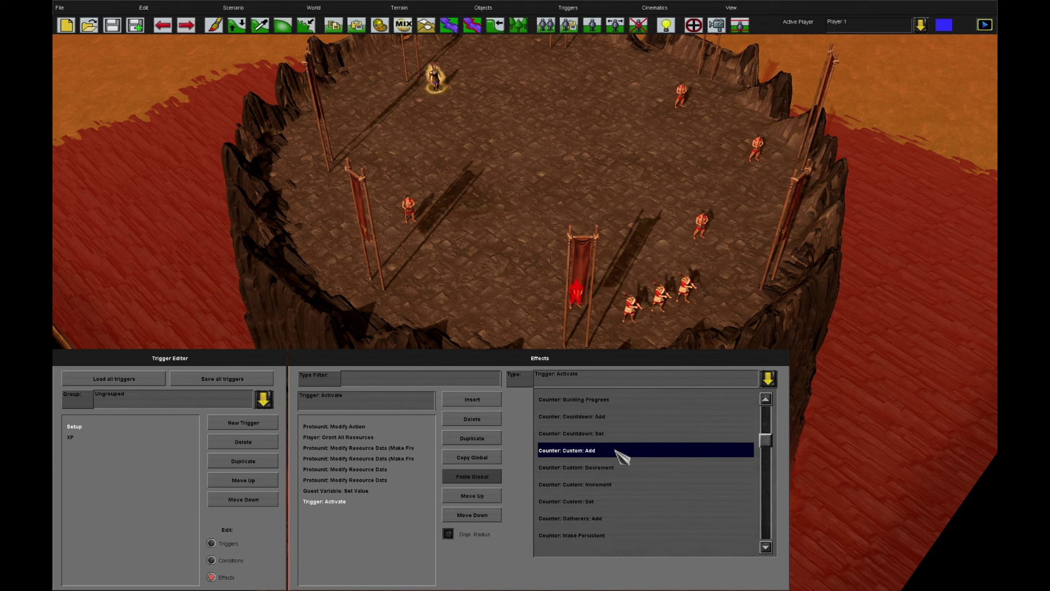
{"action": "left_click", "coordinate": [623, 450]}
{"action": "type", "text": "levels"}
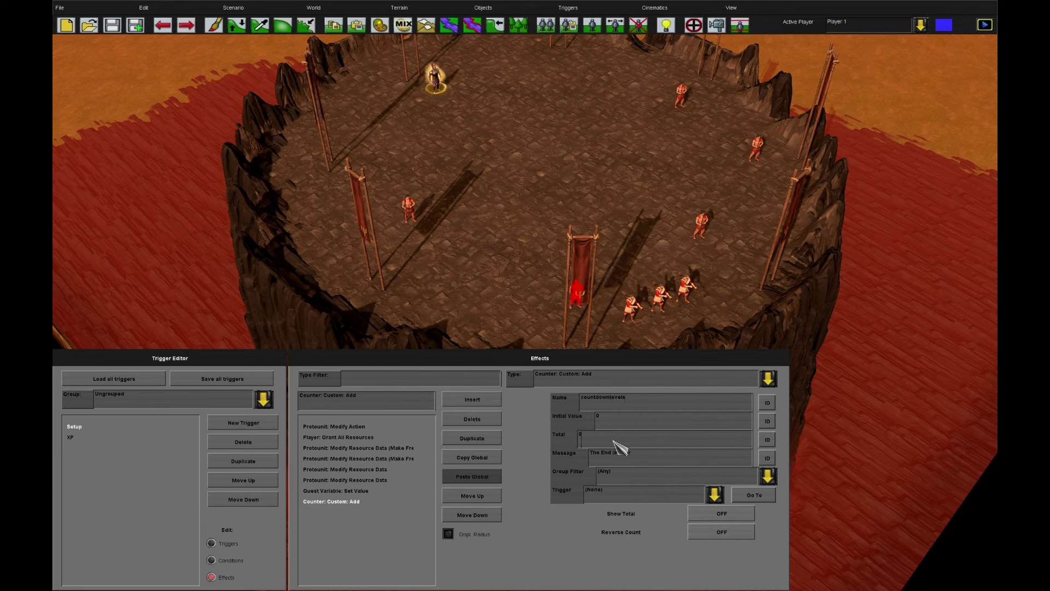
Set the countdownlevels counter's total to 100 and its message to Level
{"action": "left_click", "coordinate": [574, 441]}
{"action": "type", "text": "12"}
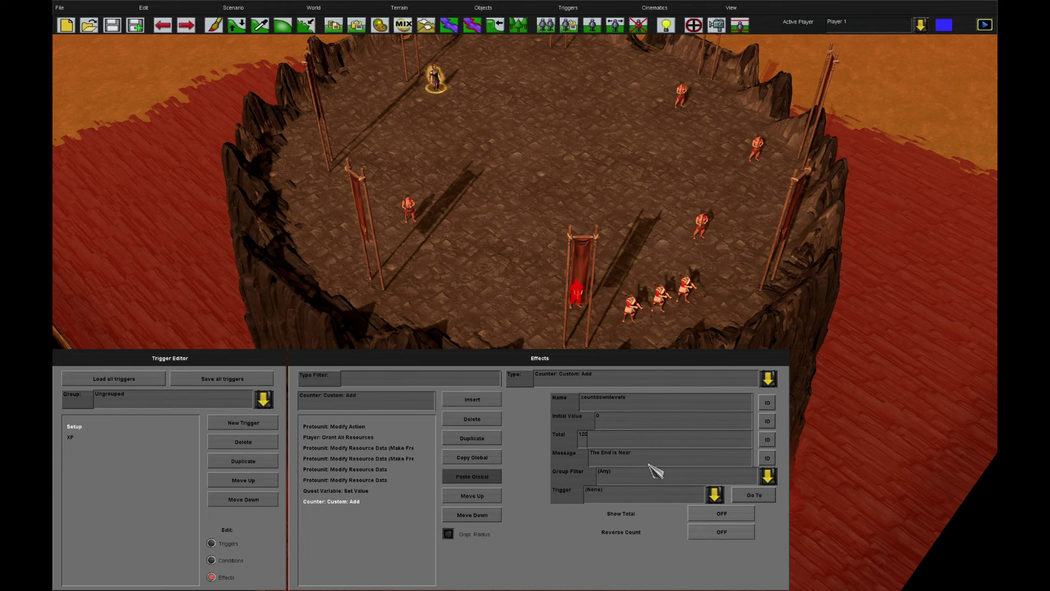
{"action": "left_click_drag", "start_coordinate": [677, 464], "coordinate": [535, 452]}
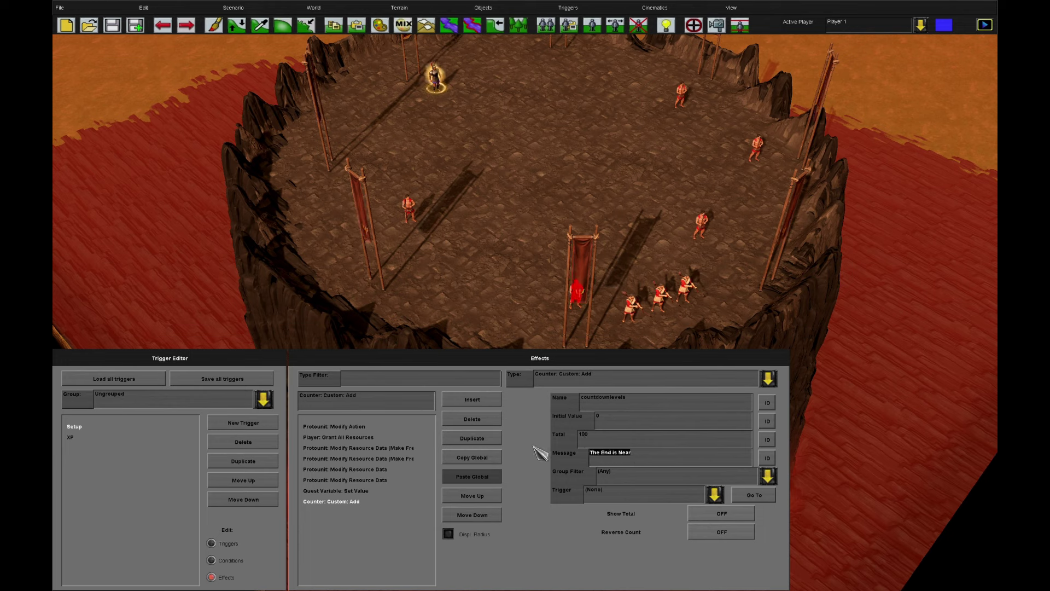
{"action": "type", "text": "Level"}
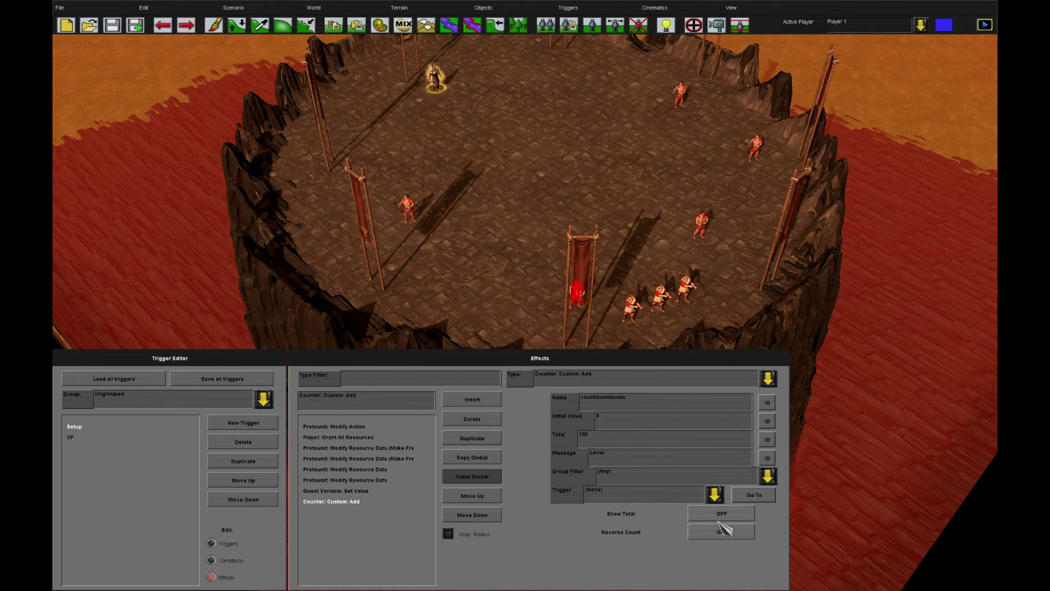
{"action": "left_click", "coordinate": [722, 514]}
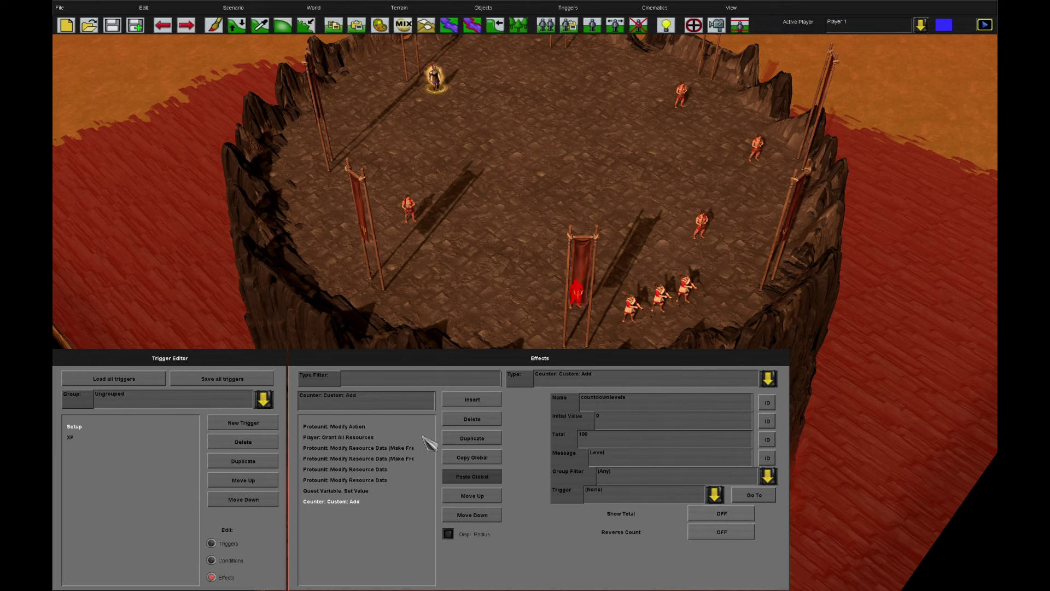
Create a new trigger named Level_Up and make it loop
{"action": "left_click", "coordinate": [233, 542]}
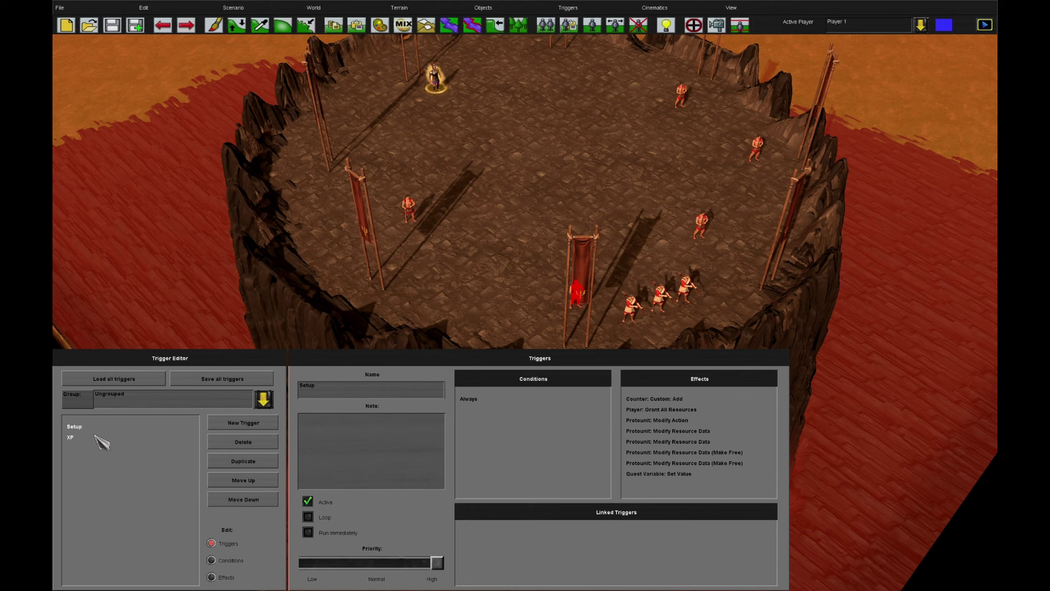
{"action": "left_click", "coordinate": [253, 424]}
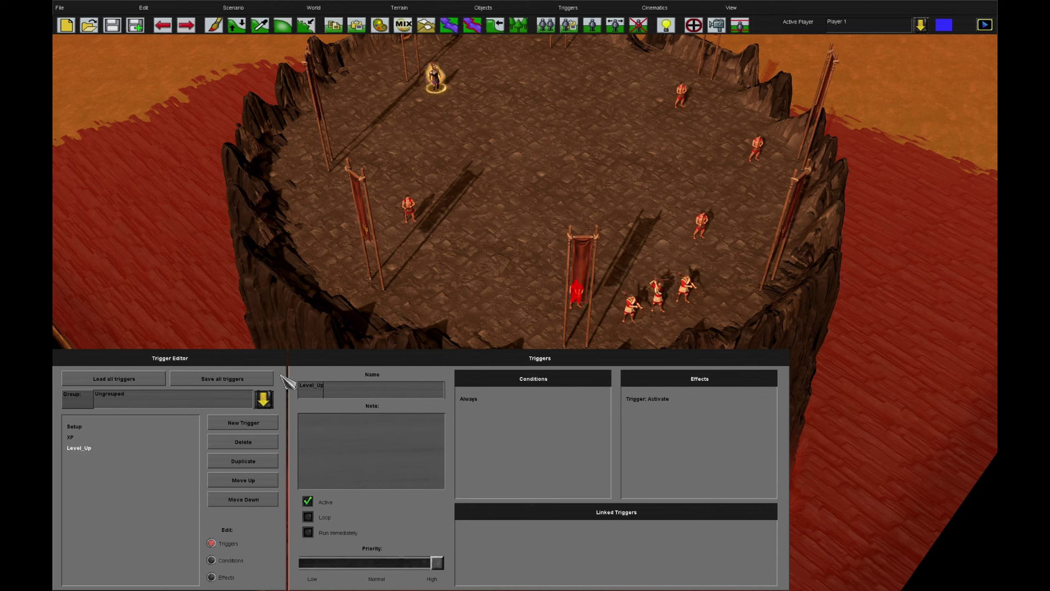
{"action": "left_click", "coordinate": [308, 517]}
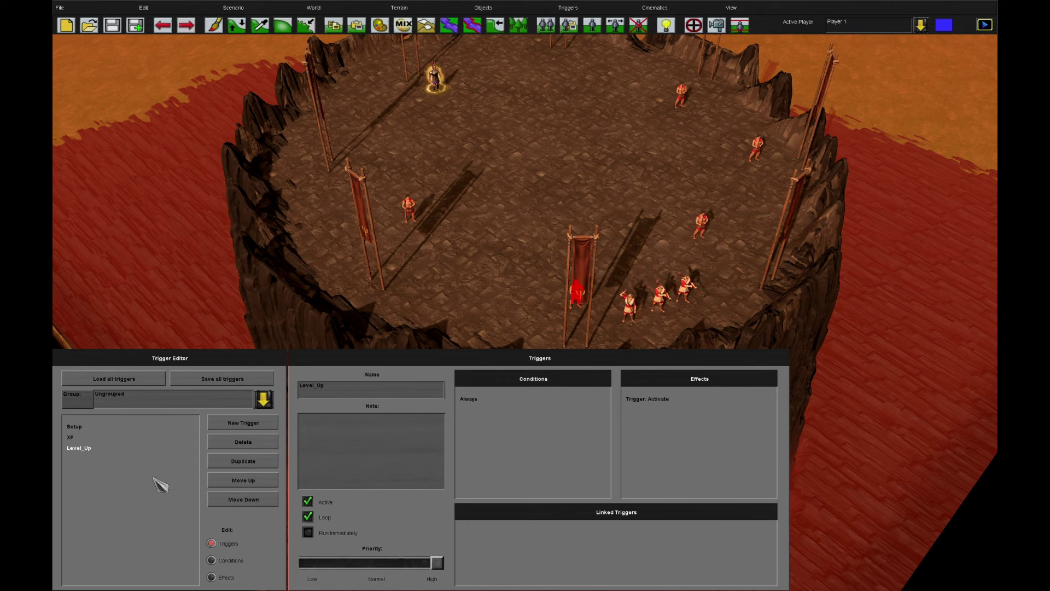
Give Level_Up a Quest Variable: Compare condition that checks whether XP is >= XPRequirement
{"action": "left_click", "coordinate": [230, 561]}
{"action": "left_click", "coordinate": [605, 383]}
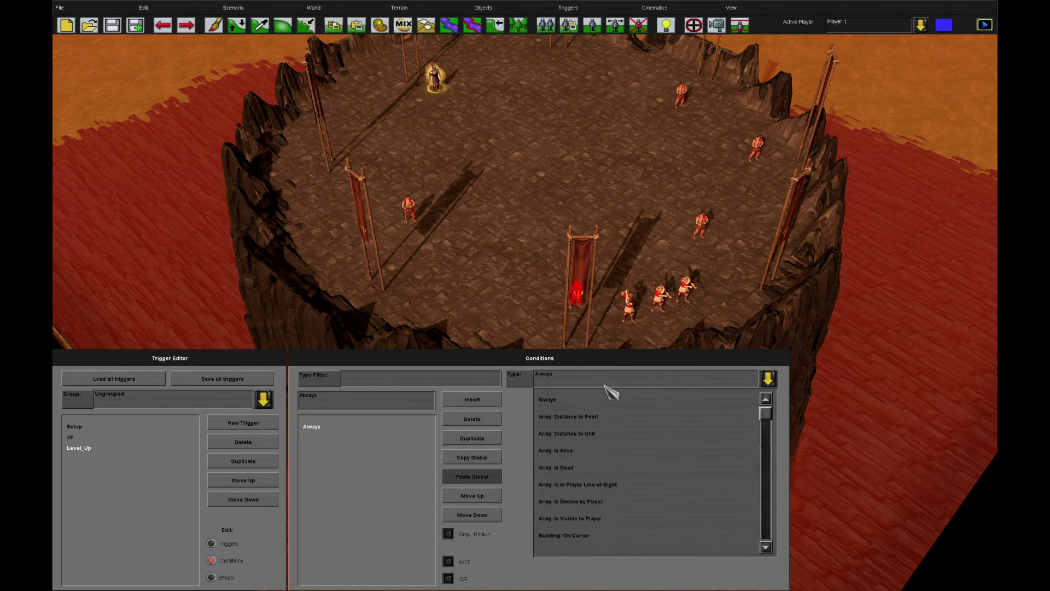
{"action": "scroll", "coordinate": [615, 426], "scroll_direction": "down", "scroll_amount": 5}
{"action": "left_click", "coordinate": [617, 418]}
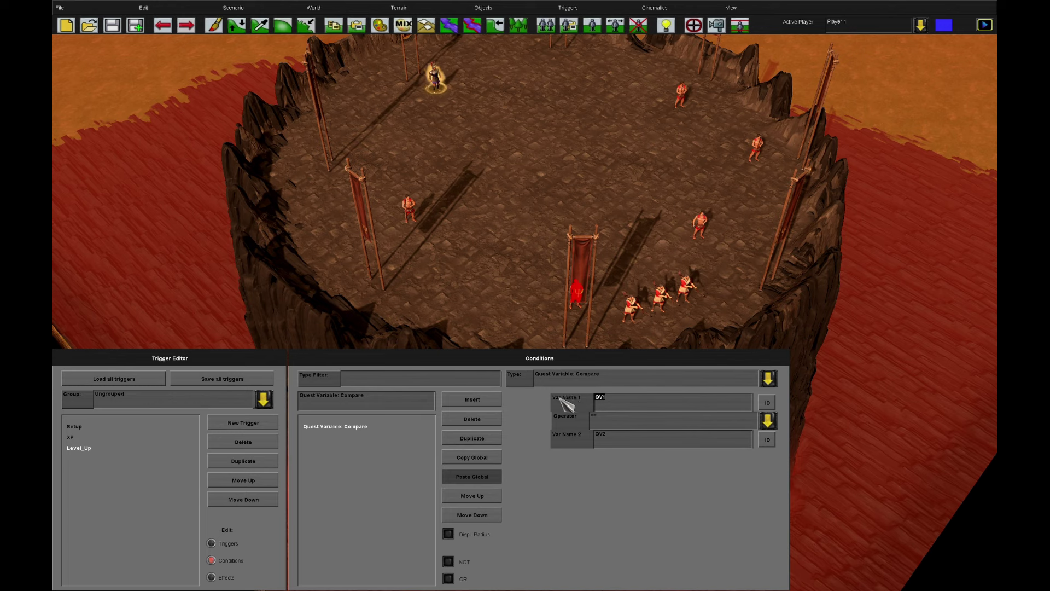
{"action": "left_click", "coordinate": [606, 417]}
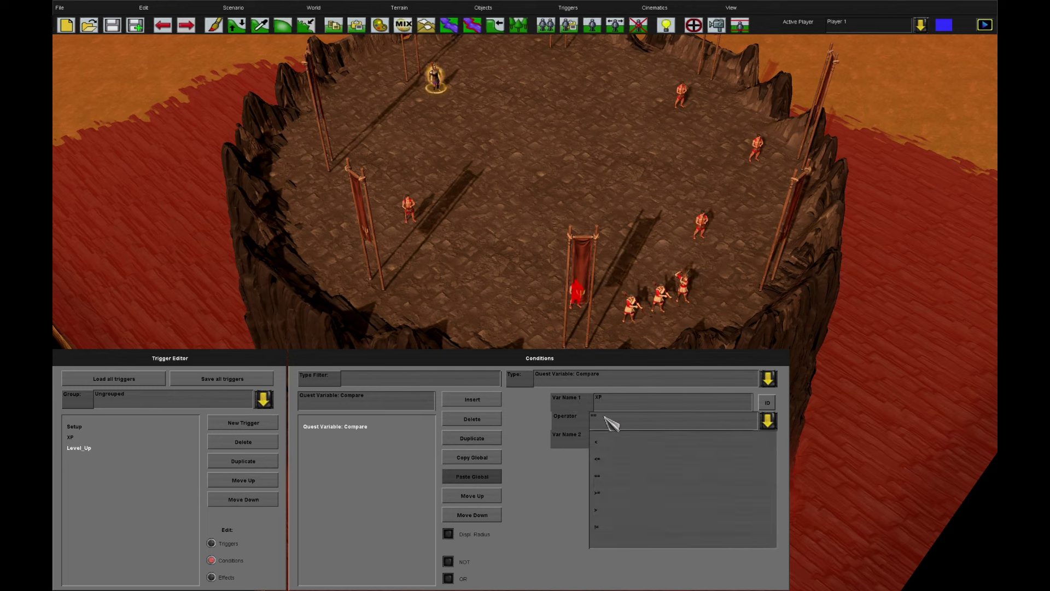
{"action": "left_click", "coordinate": [624, 493]}
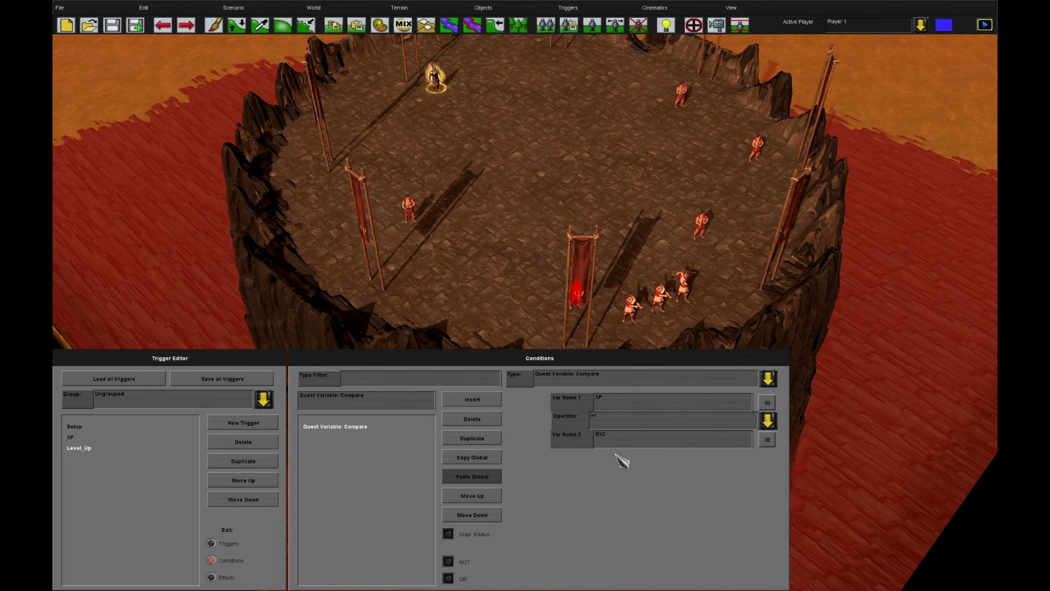
{"action": "left_click_drag", "start_coordinate": [607, 436], "coordinate": [578, 431]}
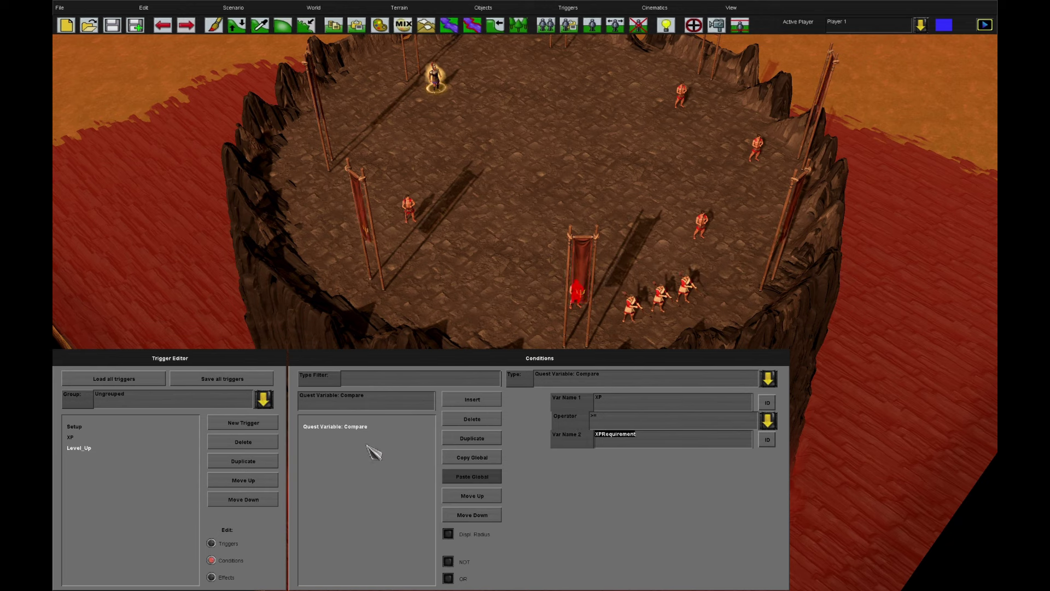
Set Level_Up's effect to Quest Variable: Modify and make it add to the variable Level
{"action": "left_click", "coordinate": [211, 577]}
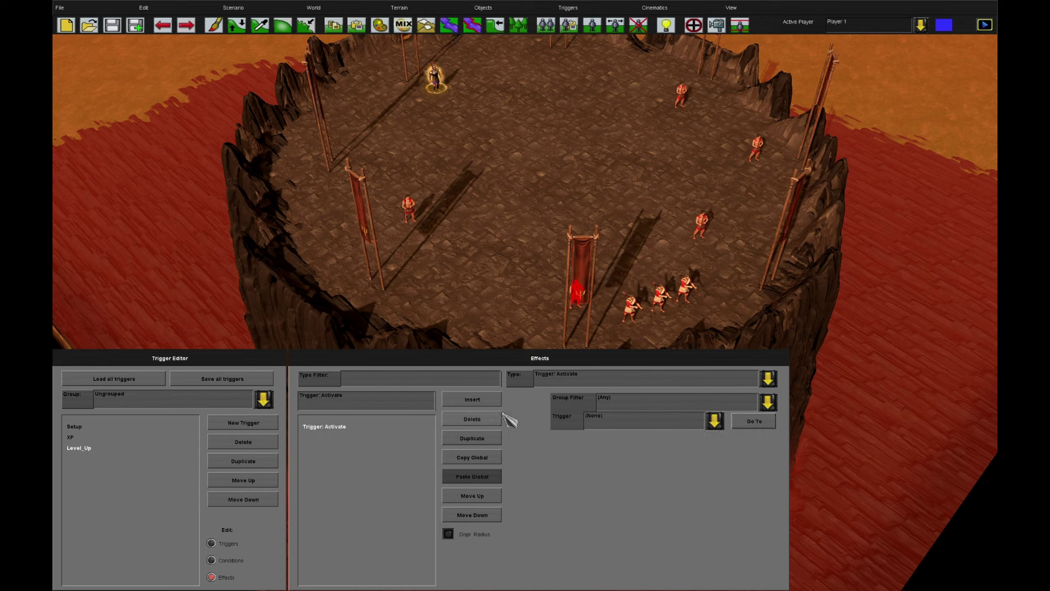
{"action": "left_click", "coordinate": [625, 384]}
{"action": "scroll", "coordinate": [618, 411], "scroll_direction": "down", "scroll_amount": 5}
{"action": "left_click", "coordinate": [609, 453]}
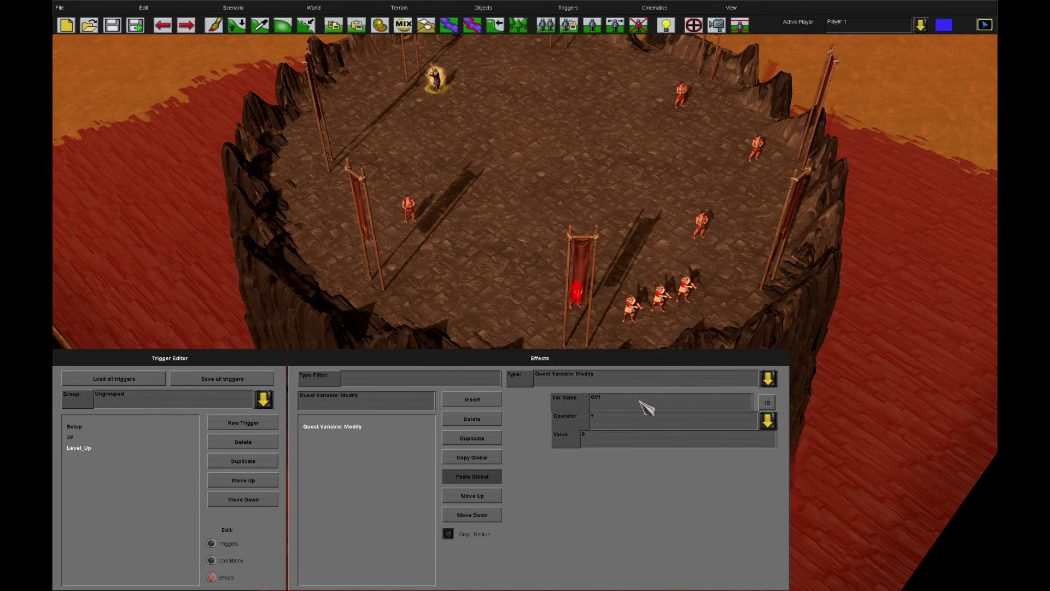
{"action": "left_click_drag", "start_coordinate": [647, 407], "coordinate": [576, 390]}
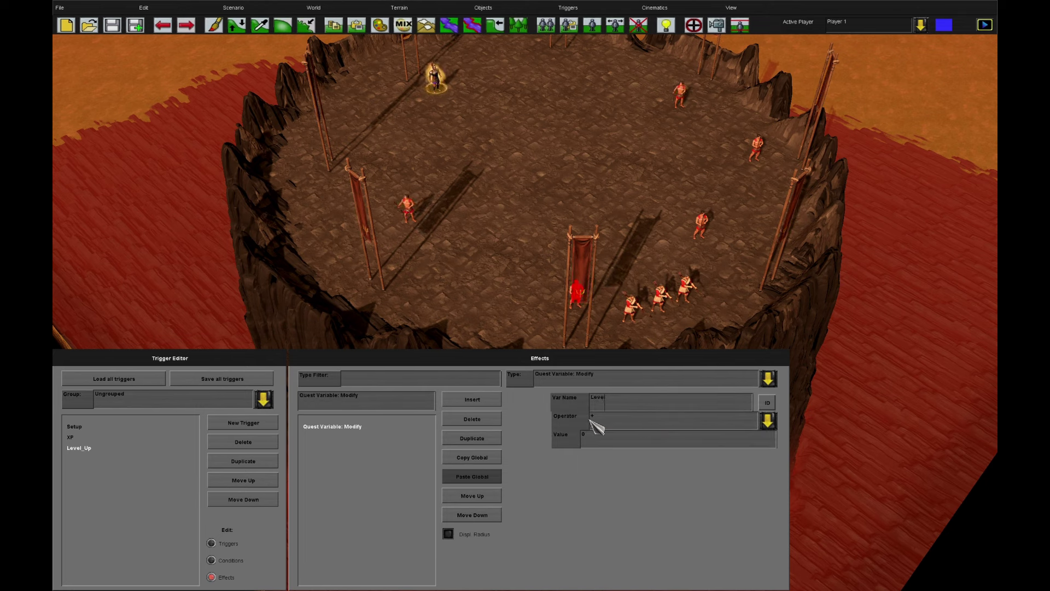
Duplicate the variable-modify effect and make the copy add to XPRequirement instead
{"action": "left_click", "coordinate": [472, 438]}
{"action": "left_click", "coordinate": [597, 402]}
{"action": "type", "text": "XPRequirement"}
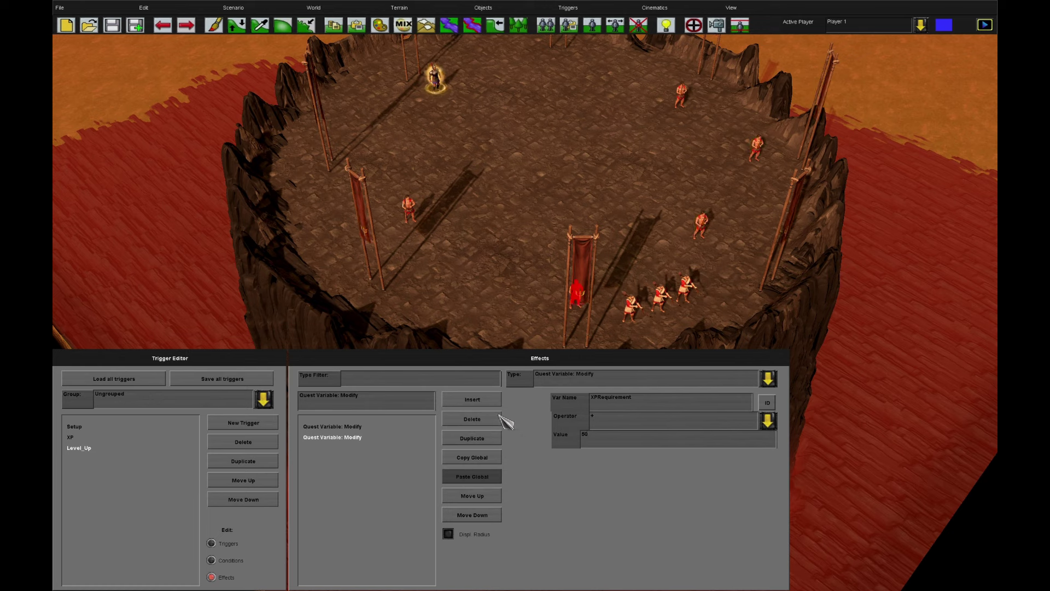
Add a Counter: Custom: Increment effect to Level_Up and name countdownlevels, copied from the Setup trigger, as its counter
{"action": "left_click", "coordinate": [472, 399]}
{"action": "left_click", "coordinate": [544, 380]}
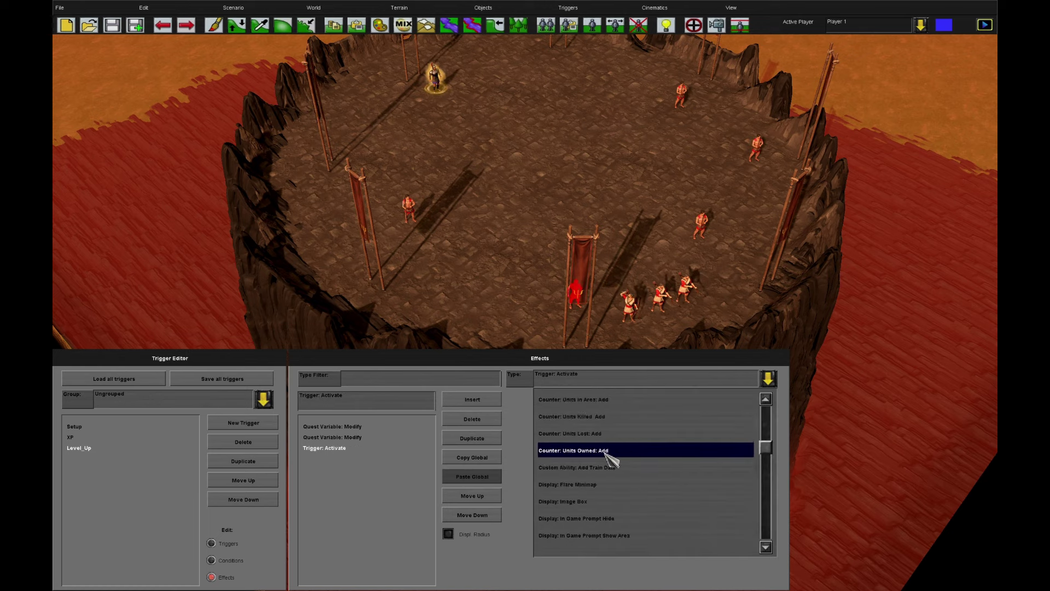
{"action": "scroll", "coordinate": [608, 460], "scroll_direction": "up", "scroll_amount": 5}
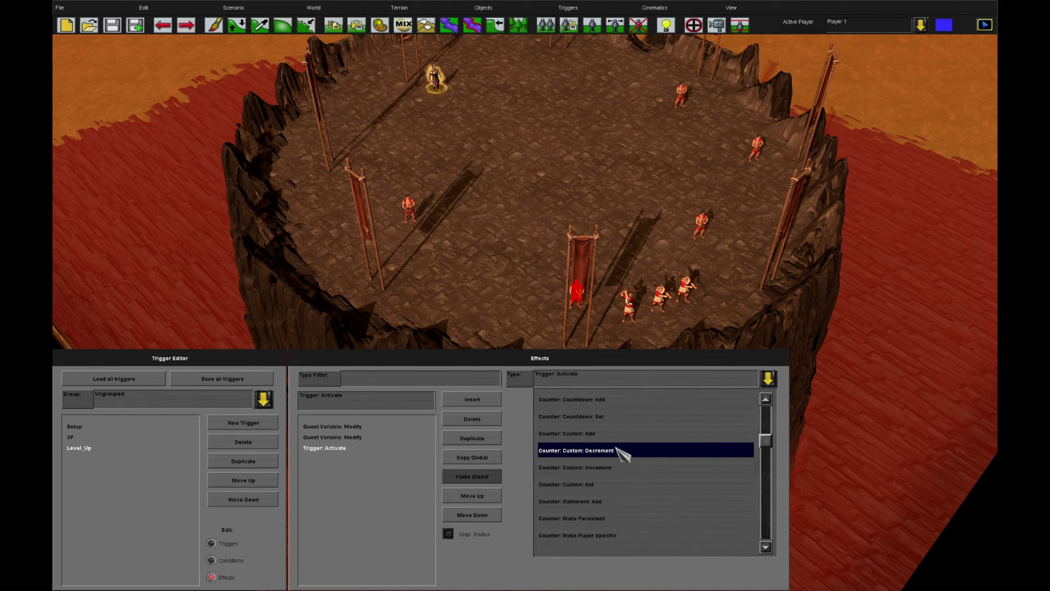
{"action": "scroll", "coordinate": [623, 452], "scroll_direction": "up", "scroll_amount": 3}
{"action": "left_click", "coordinate": [629, 520]}
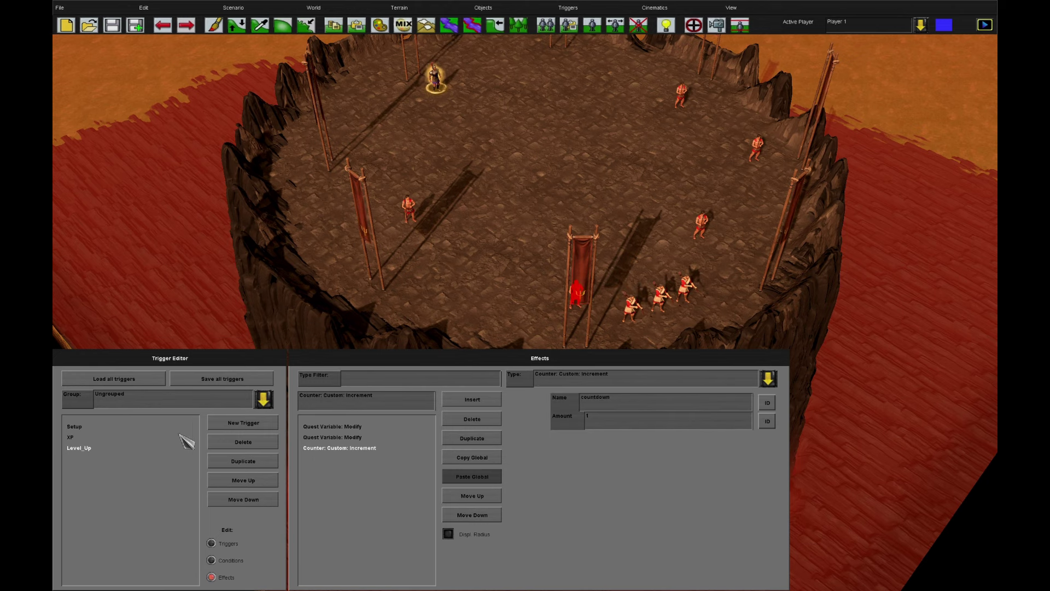
{"action": "key", "text": "Up"}
{"action": "key", "text": "Up"}
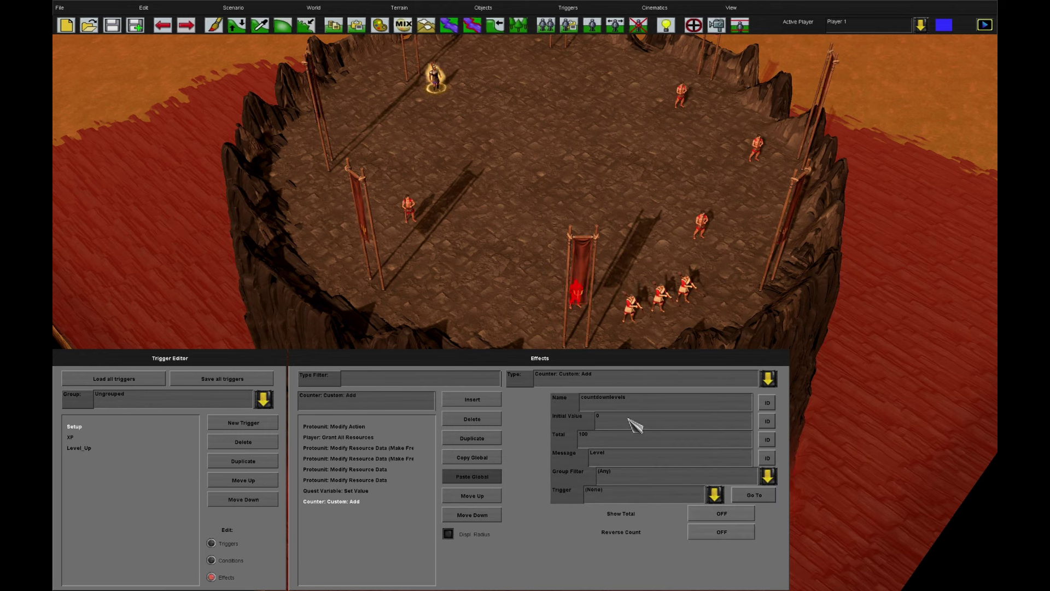
{"action": "double_click", "coordinate": [644, 405]}
{"action": "left_click", "coordinate": [88, 446]}
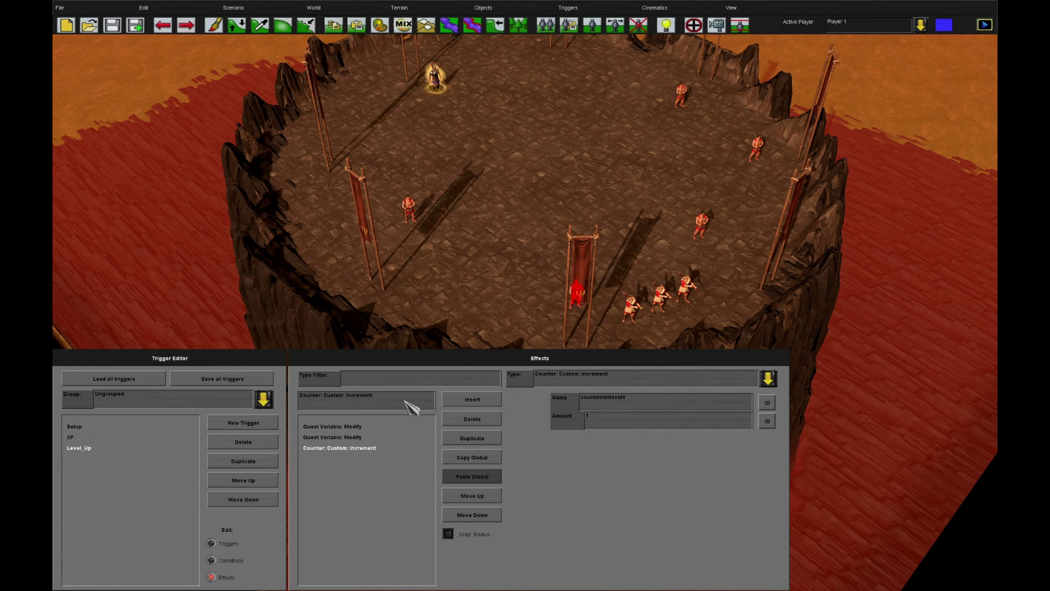
Add a Display: Message Box effect with the text "Level up to level x!" and a timeout of 4 seconds
{"action": "left_click", "coordinate": [476, 402]}
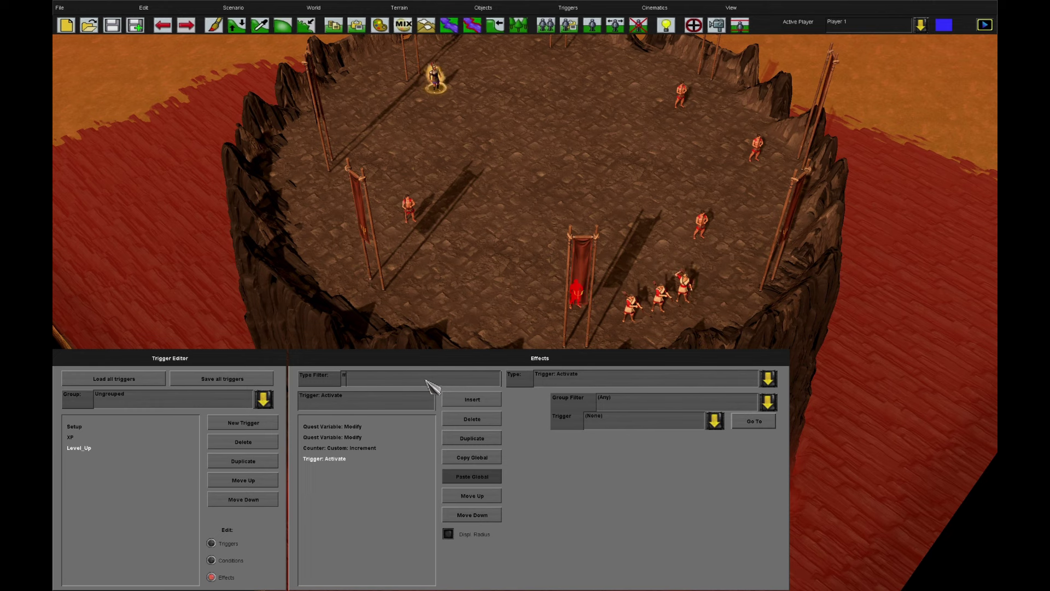
{"action": "left_click", "coordinate": [552, 380]}
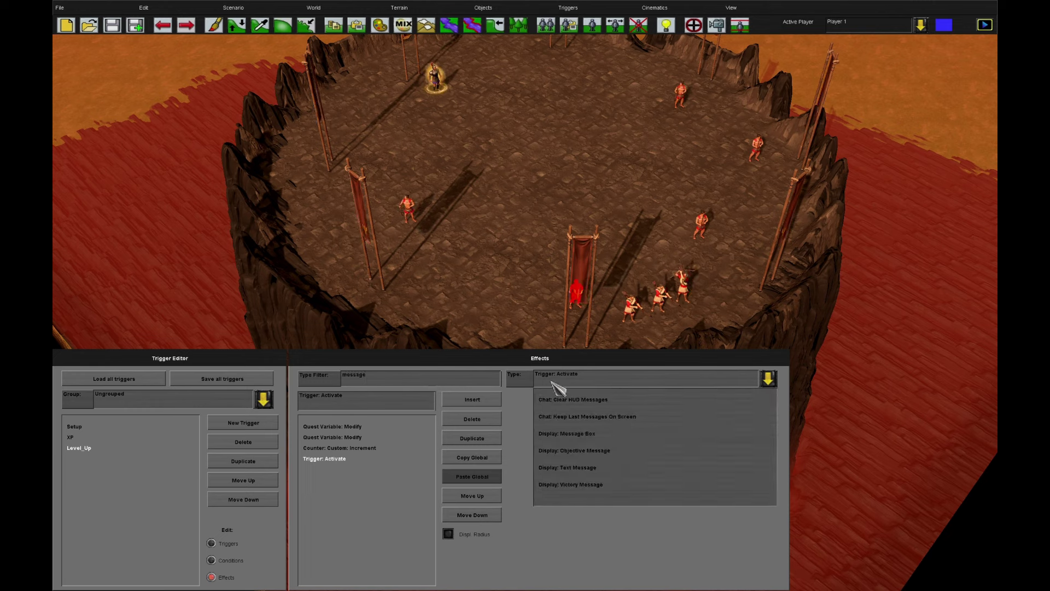
{"action": "left_click", "coordinate": [621, 433]}
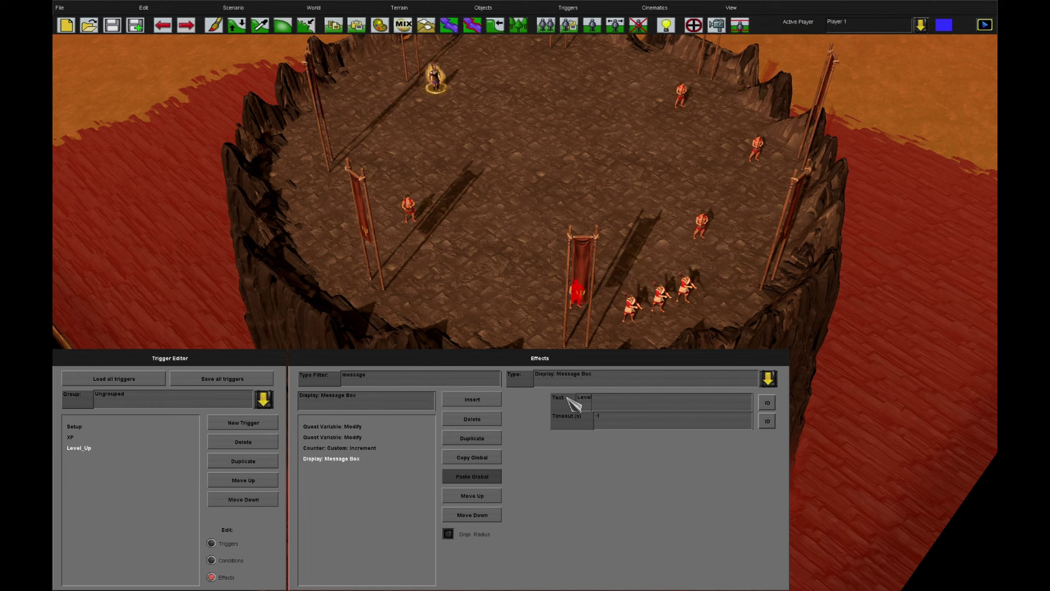
{"action": "type", "text": "!"}
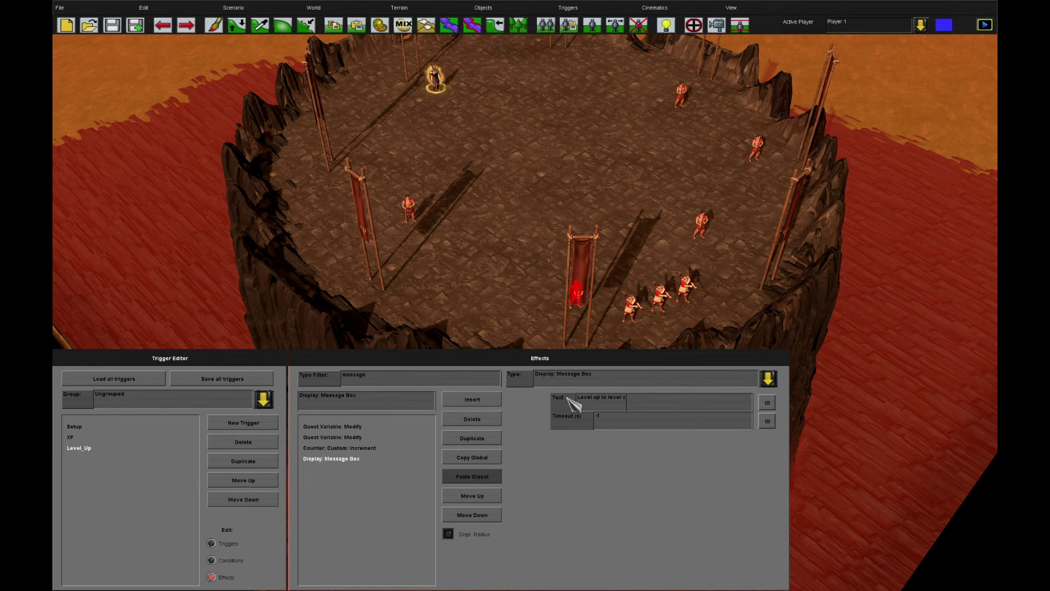
{"action": "left_click", "coordinate": [634, 426]}
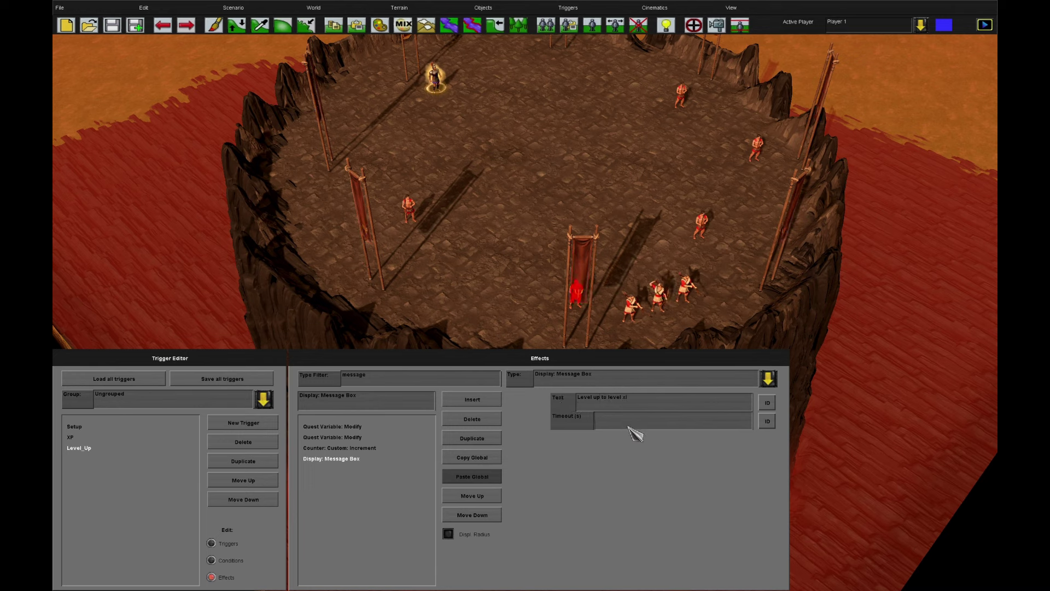
Add a Sound: Play Sound File effect to Level_Up that plays relic_pickup.wav from the events folder
{"action": "left_click", "coordinate": [472, 400]}
{"action": "scroll", "coordinate": [612, 471], "scroll_direction": "down", "scroll_amount": 20}
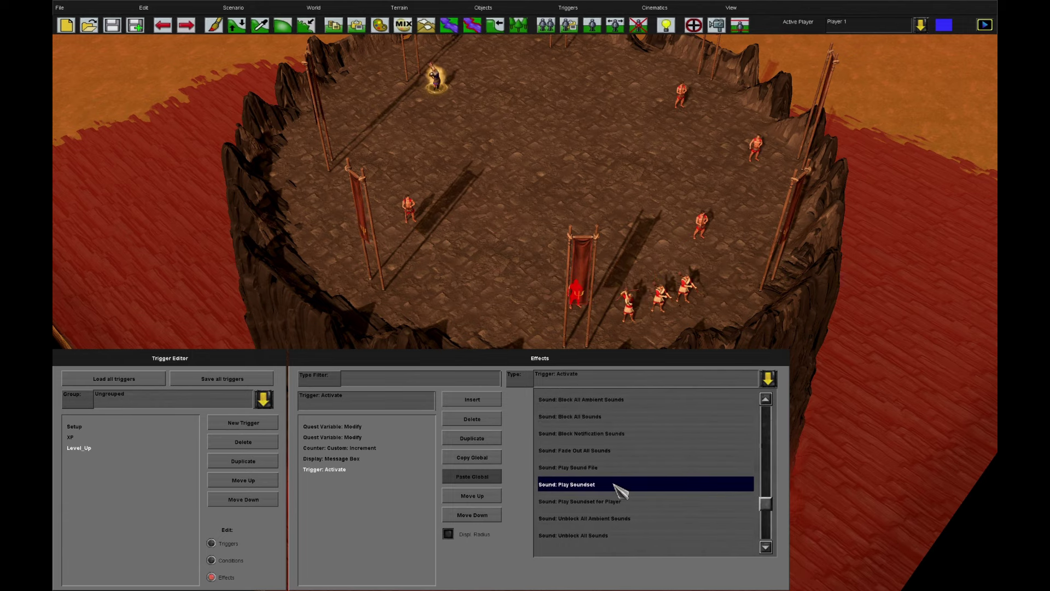
{"action": "left_click", "coordinate": [623, 469]}
{"action": "left_click", "coordinate": [733, 402]}
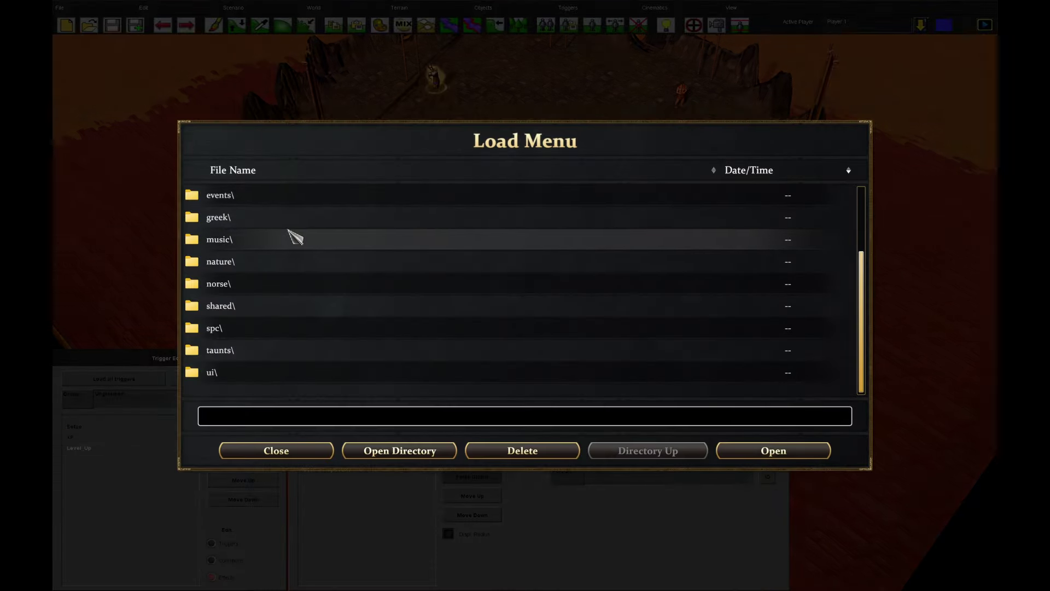
{"action": "scroll", "coordinate": [279, 246], "scroll_direction": "up", "scroll_amount": 2}
{"action": "double_click", "coordinate": [241, 284]}
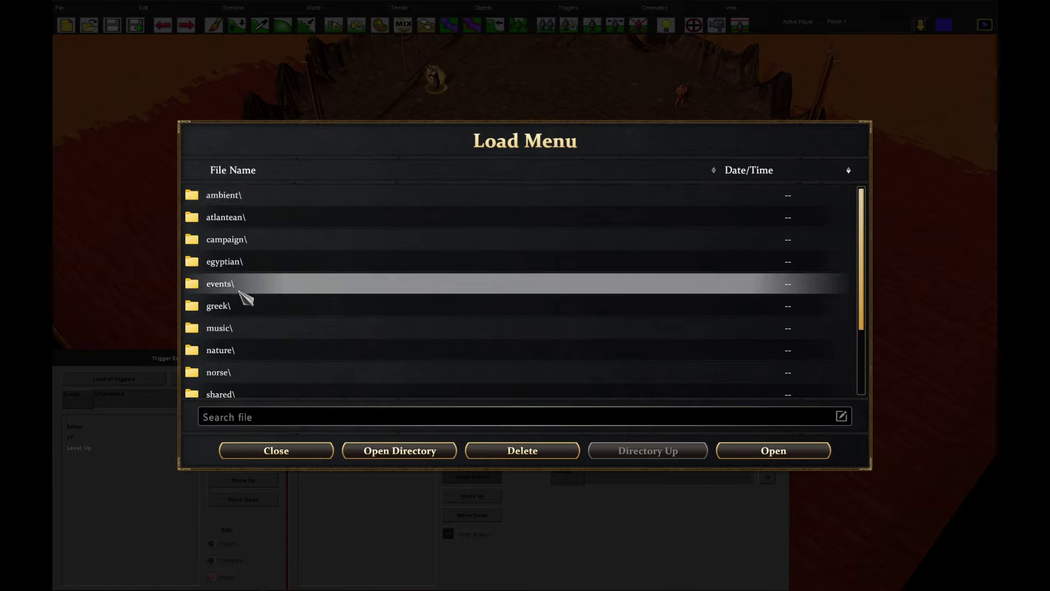
{"action": "scroll", "coordinate": [266, 322], "scroll_direction": "down", "scroll_amount": 10}
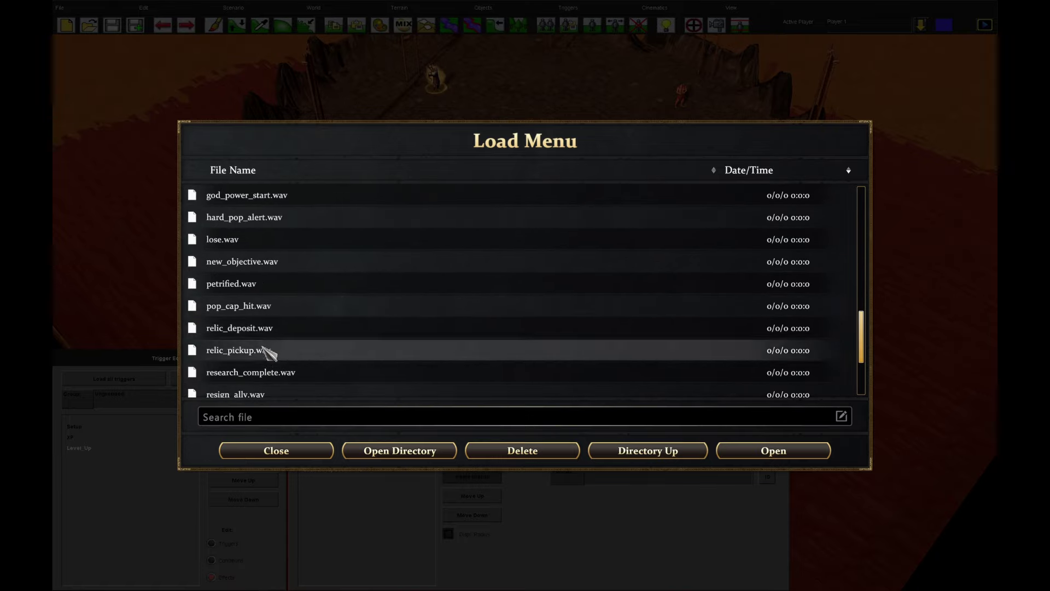
{"action": "left_click", "coordinate": [268, 350]}
{"action": "left_click", "coordinate": [745, 450]}
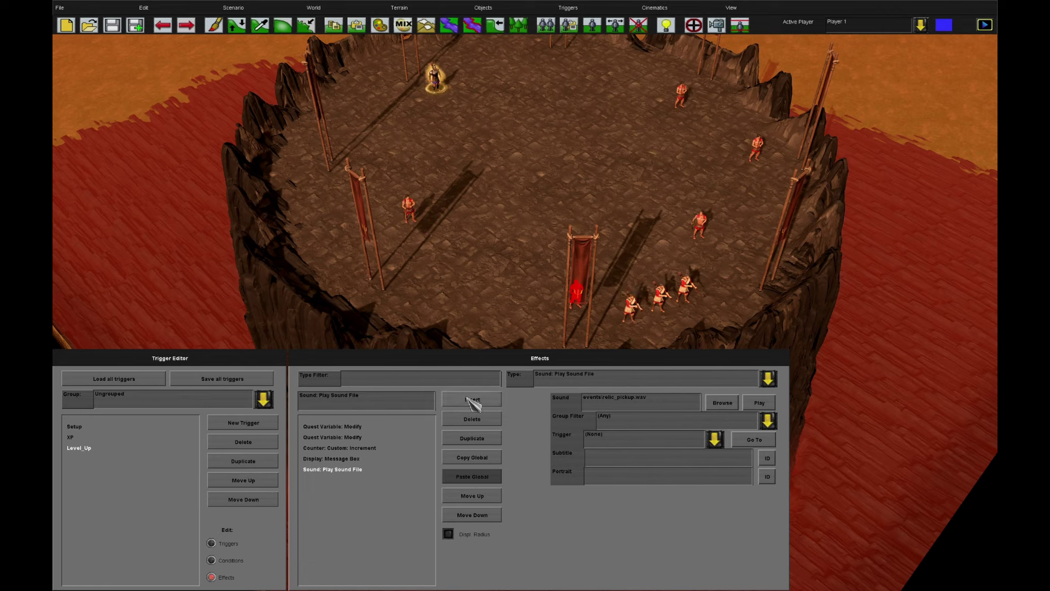
Add a temporary XReference: Quest Variable effect, change QV1 to Level in its text code and copy the code
{"action": "left_click", "coordinate": [472, 399]}
{"action": "left_click", "coordinate": [593, 385]}
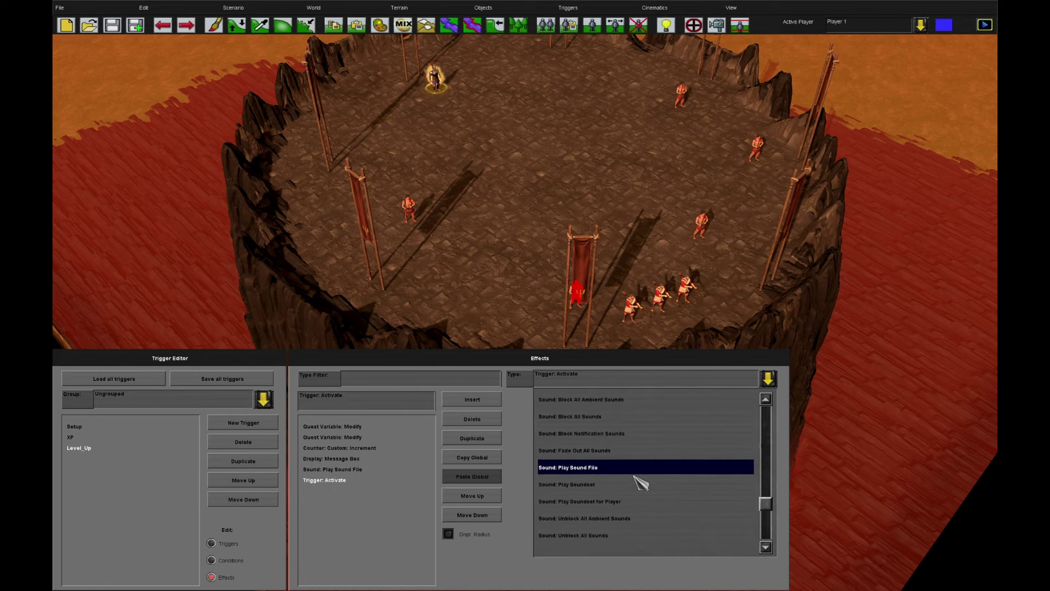
{"action": "scroll", "coordinate": [634, 486], "scroll_direction": "down", "scroll_amount": 6}
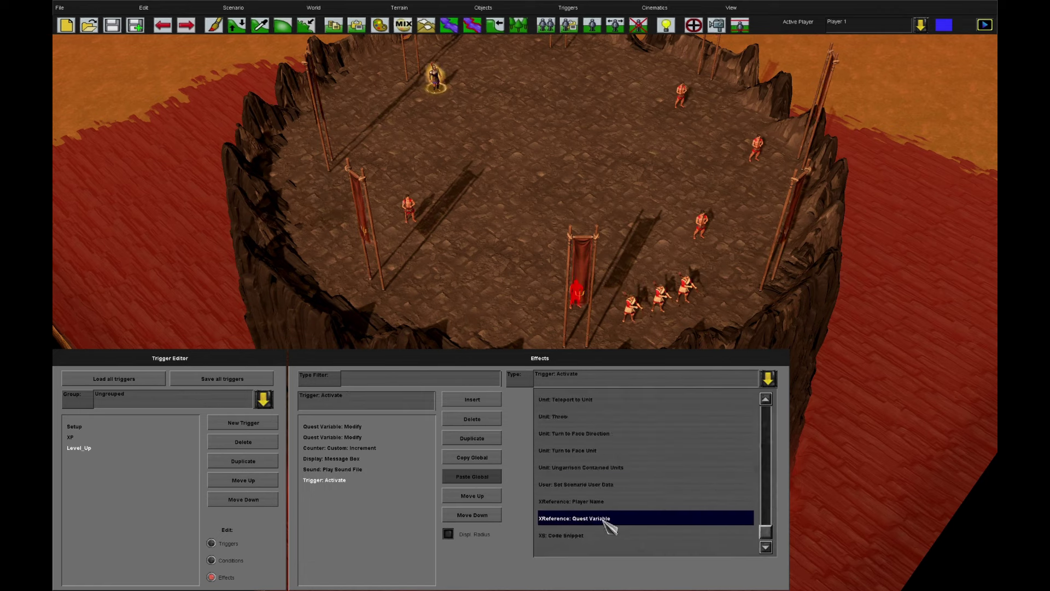
{"action": "left_click", "coordinate": [606, 519]}
{"action": "left_click_drag", "start_coordinate": [720, 395], "coordinate": [595, 398]}
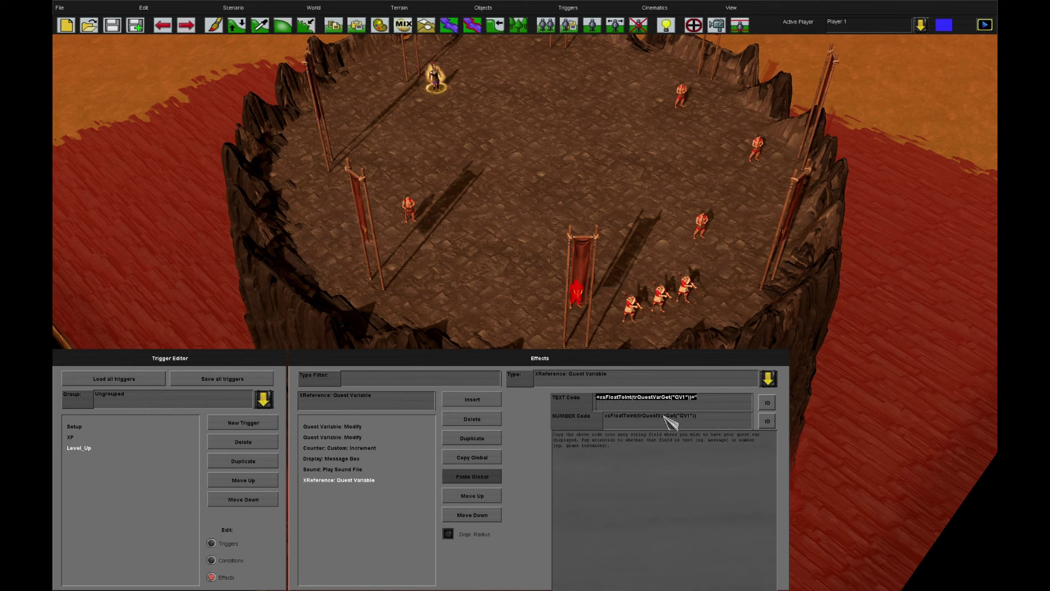
{"action": "left_click", "coordinate": [695, 404]}
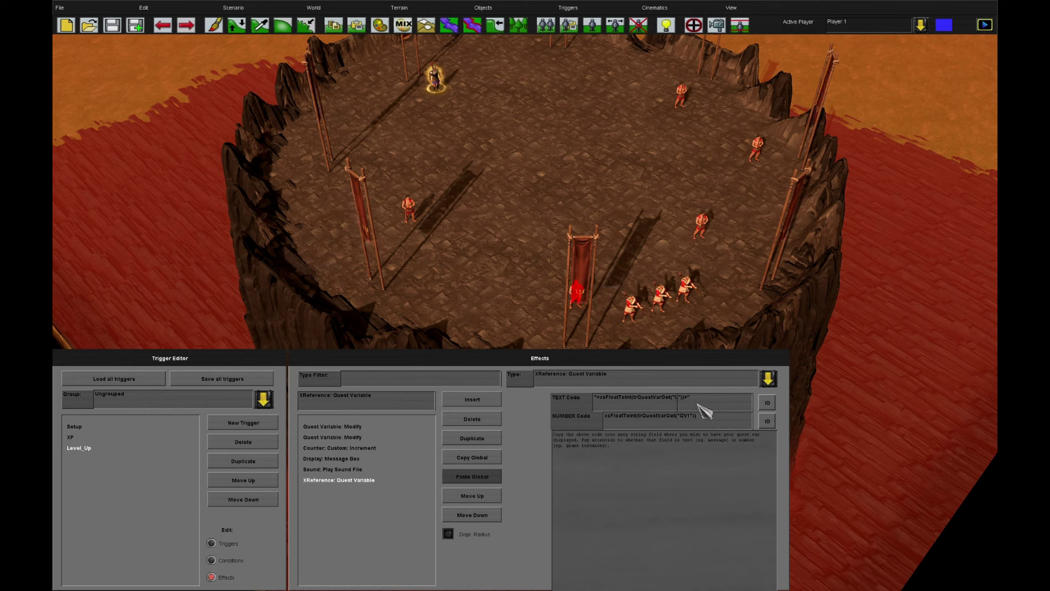
{"action": "type", "text": "Level"}
{"action": "key", "text": "ctrl+a"}
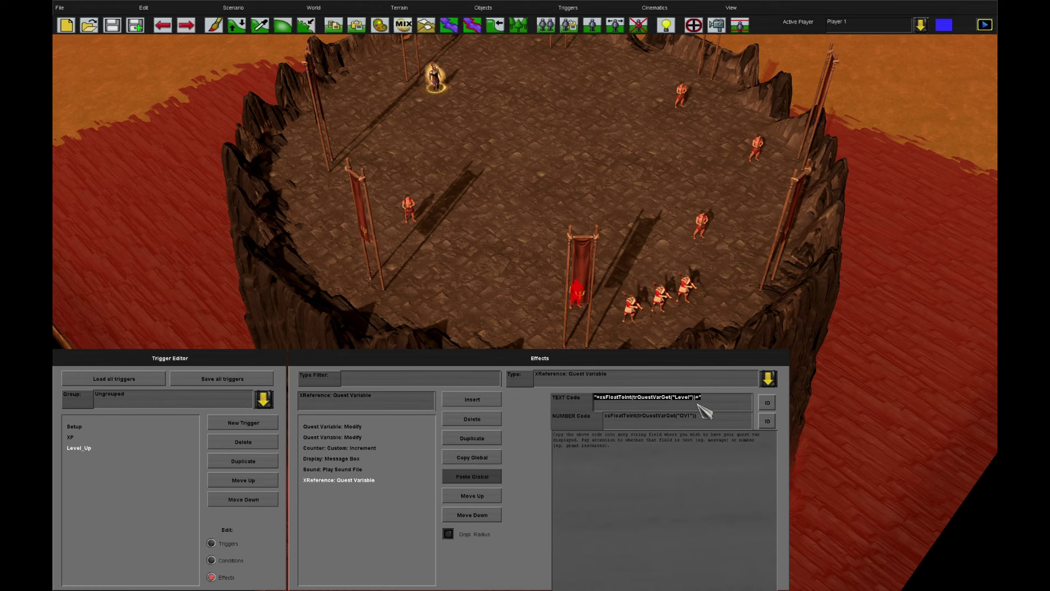
Delete the XReference effect and replace the x placeholder in the message box text with the copied Level code
{"action": "left_click", "coordinate": [490, 420]}
{"action": "left_click", "coordinate": [378, 449]}
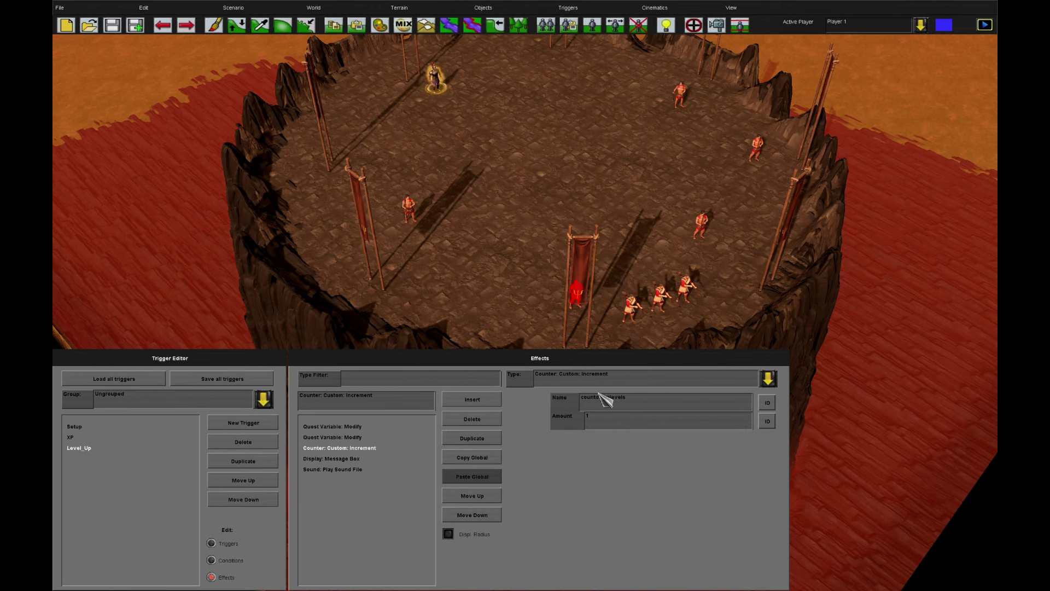
{"action": "left_click", "coordinate": [350, 458]}
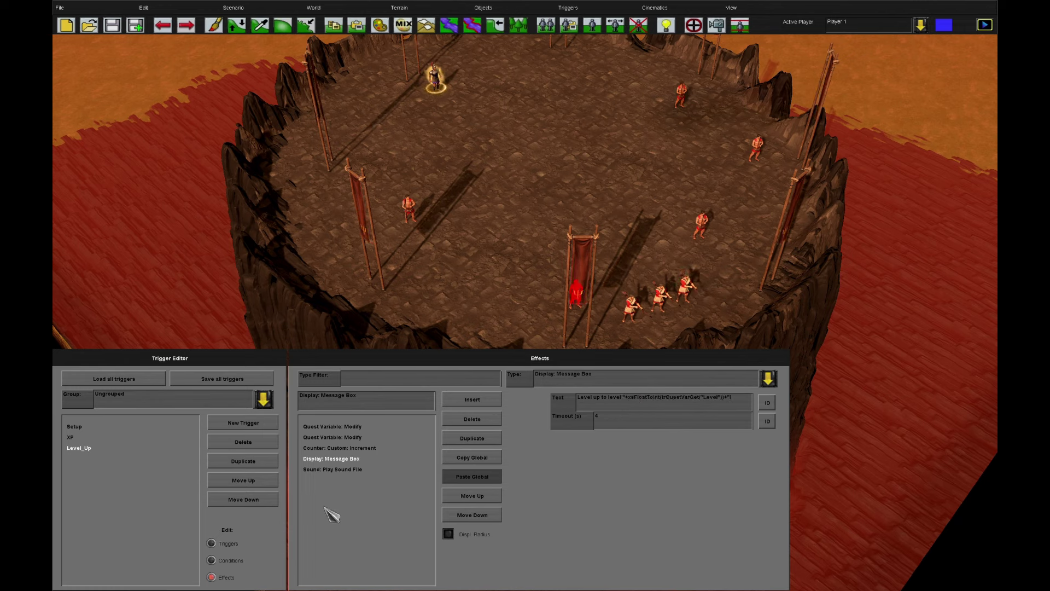
{"action": "left_click", "coordinate": [213, 543]}
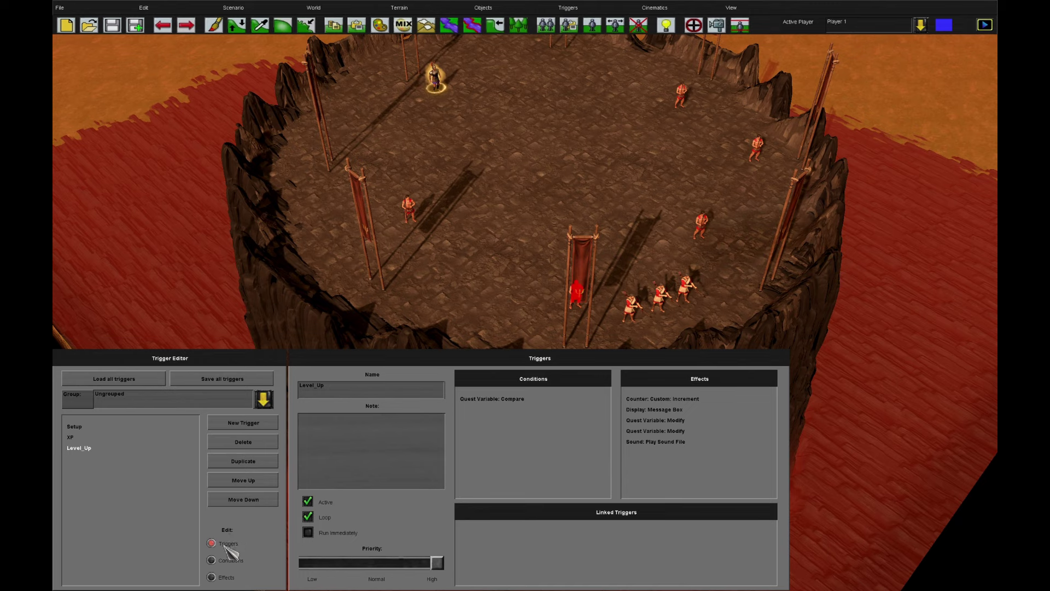
{"action": "left_click", "coordinate": [221, 578]}
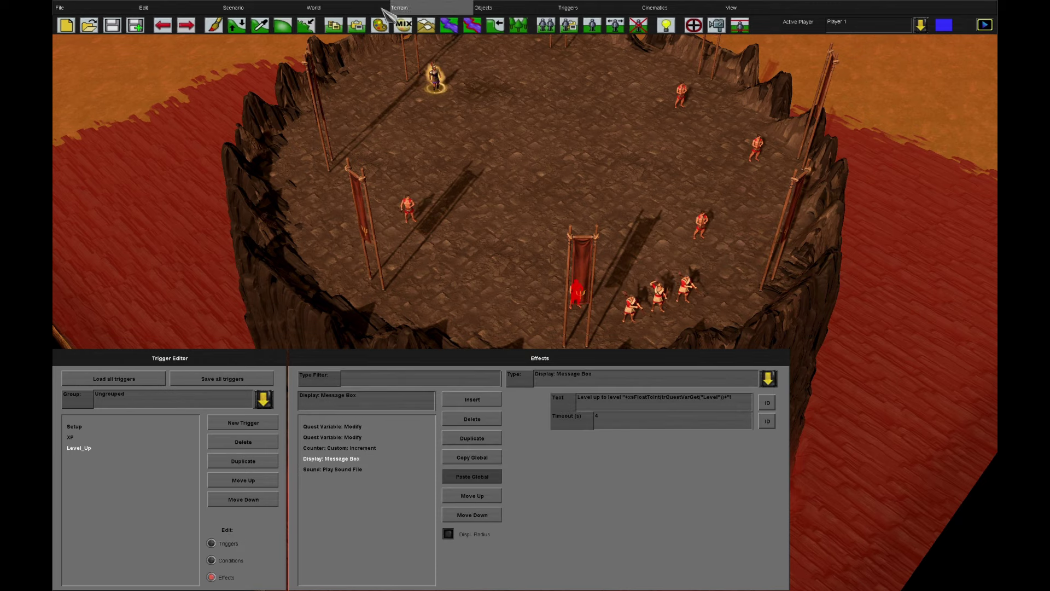
Start a playtest of the scenario and view the unit details of a Player 2 Hoplite
{"action": "left_click", "coordinate": [268, 12]}
{"action": "left_click", "coordinate": [268, 60]}
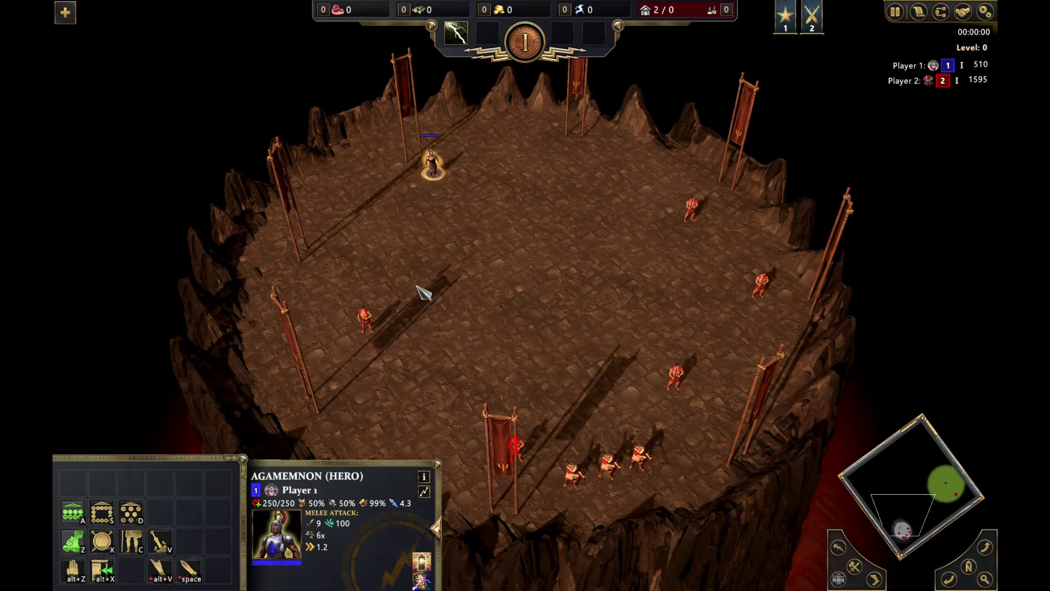
{"action": "left_click", "coordinate": [387, 261]}
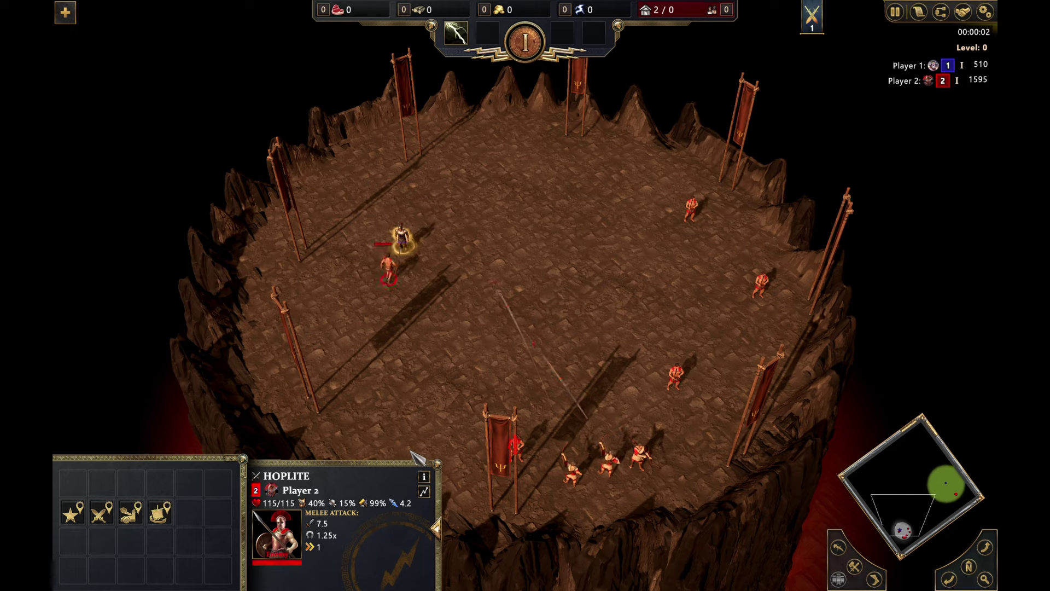
{"action": "left_click", "coordinate": [424, 476]}
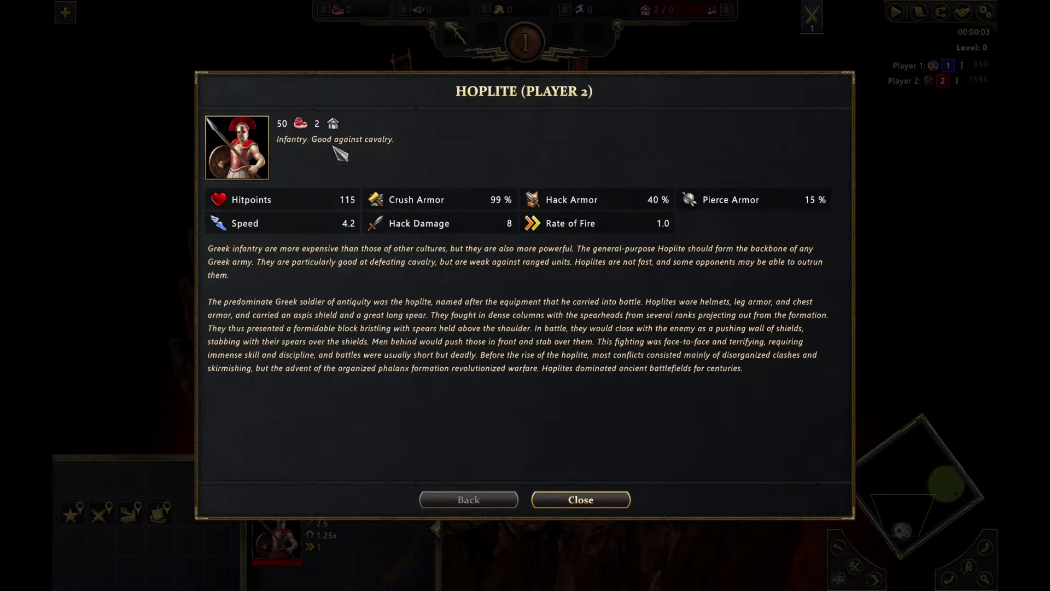
{"action": "left_click", "coordinate": [563, 502]}
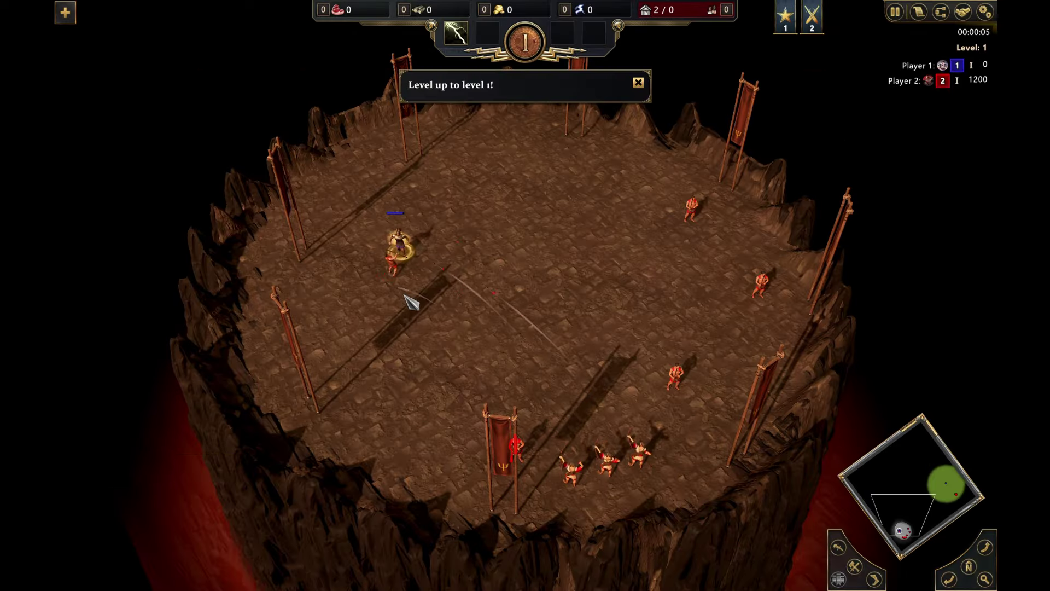
Fight the Player 2 units with Agamemnon to test the level-up message and Level counter, and end the playtest
{"action": "left_click", "coordinate": [427, 268]}
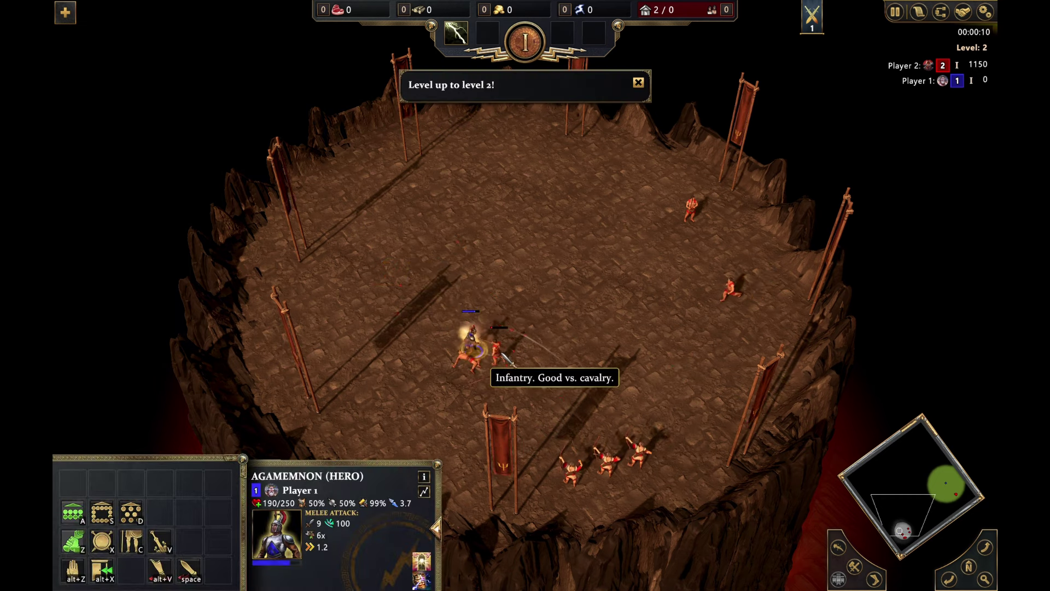
{"action": "right_click", "coordinate": [573, 480]}
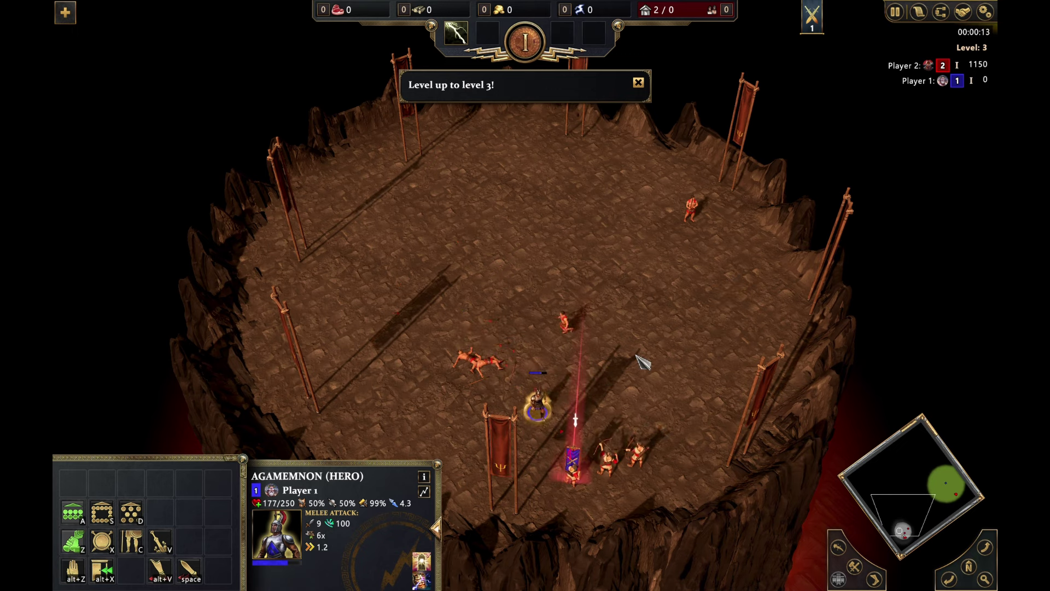
{"action": "right_click", "coordinate": [664, 342]}
{"action": "right_click", "coordinate": [637, 453]}
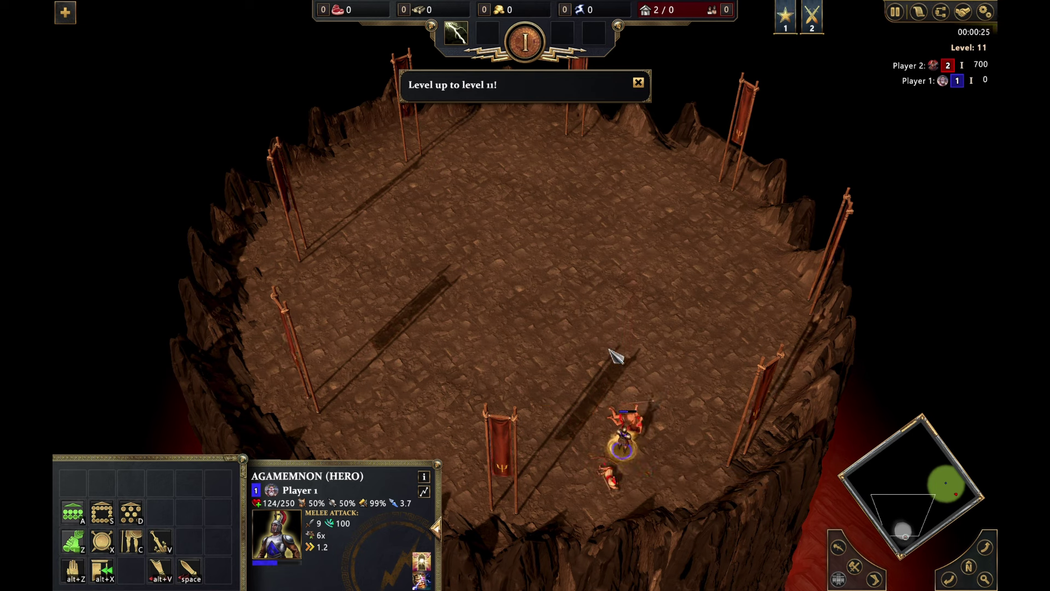
{"action": "left_click", "coordinate": [560, 353]}
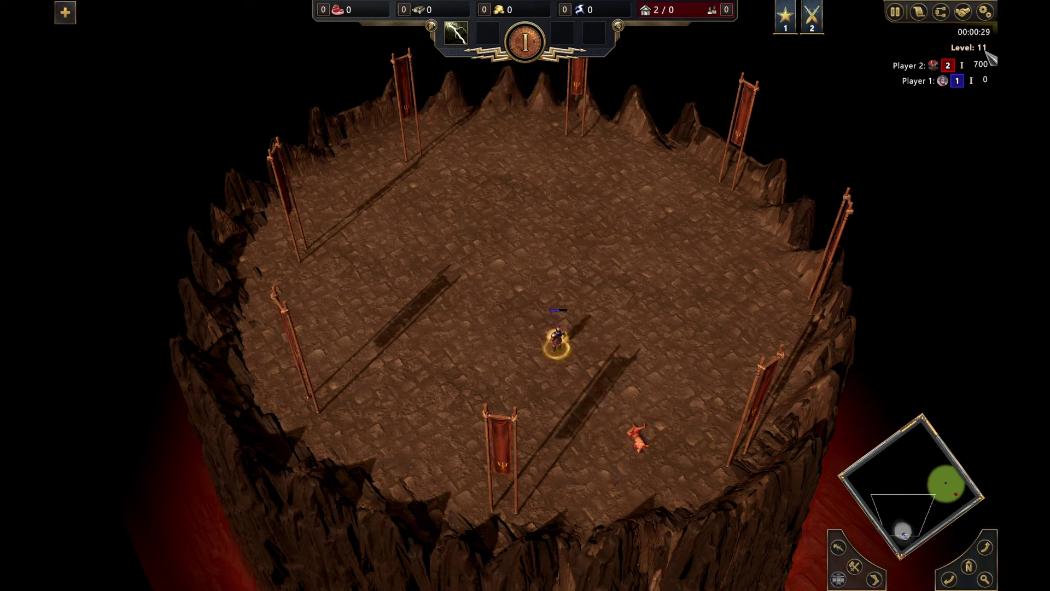
{"action": "left_click_drag", "start_coordinate": [514, 278], "coordinate": [606, 370]}
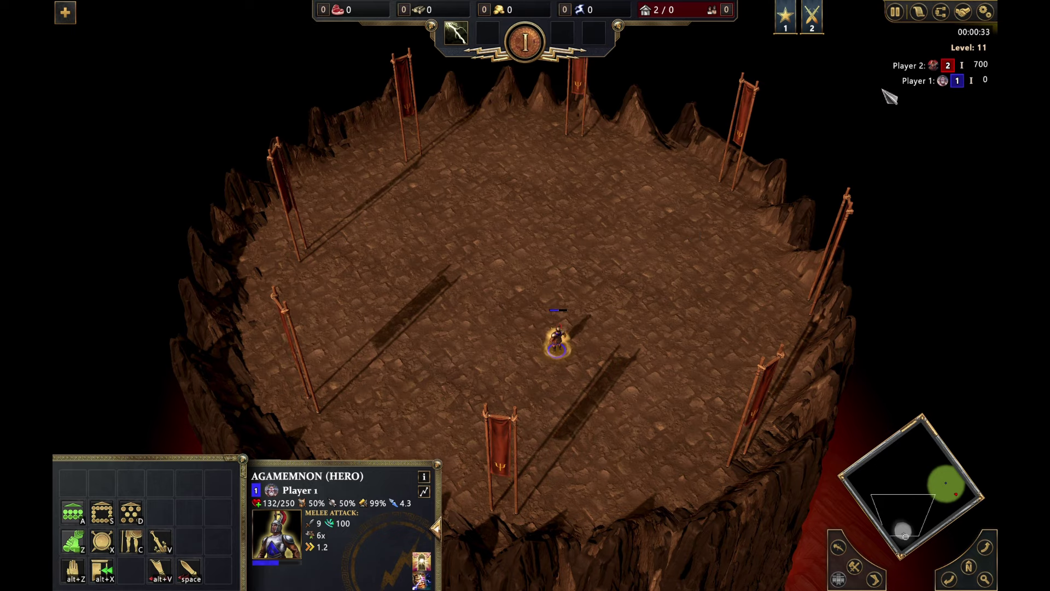
{"action": "left_click", "coordinate": [984, 12]}
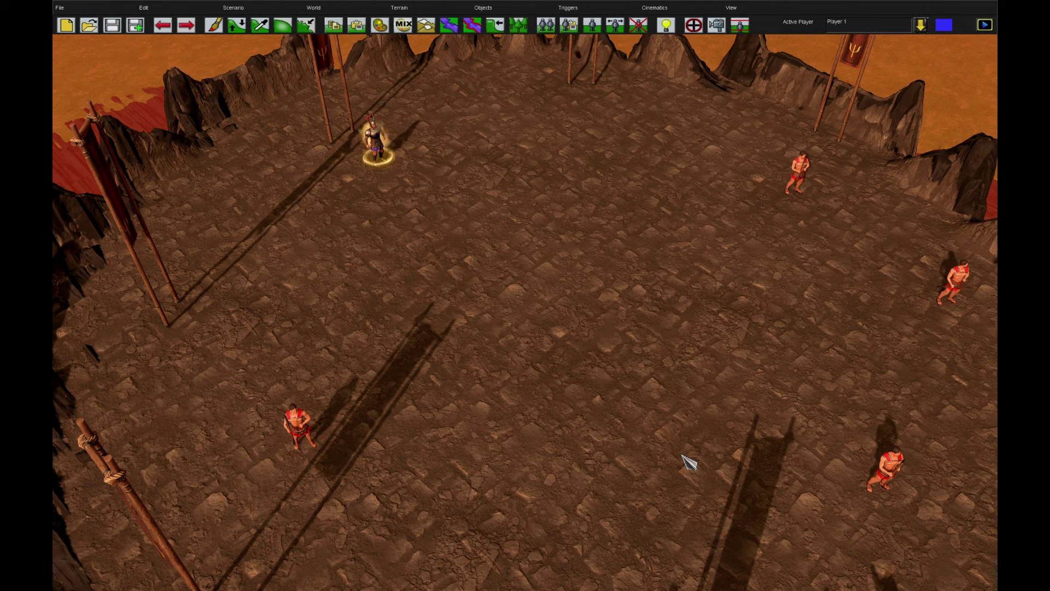
Add a Quest Variable: Set Value effect to the Setup trigger for a variable named Increment
{"action": "left_click", "coordinate": [694, 25]}
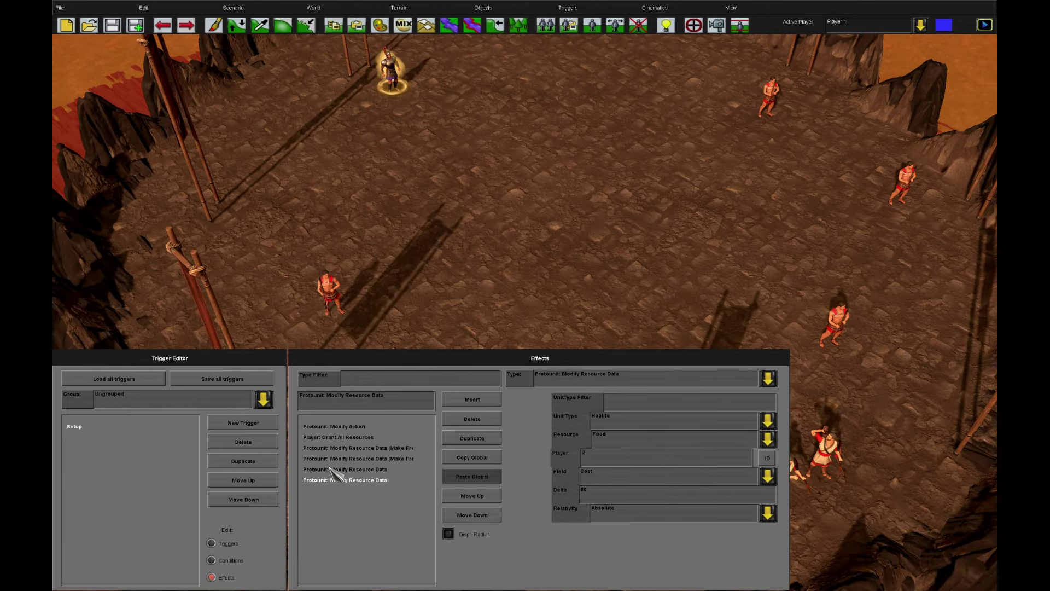
{"action": "left_click", "coordinate": [344, 470]}
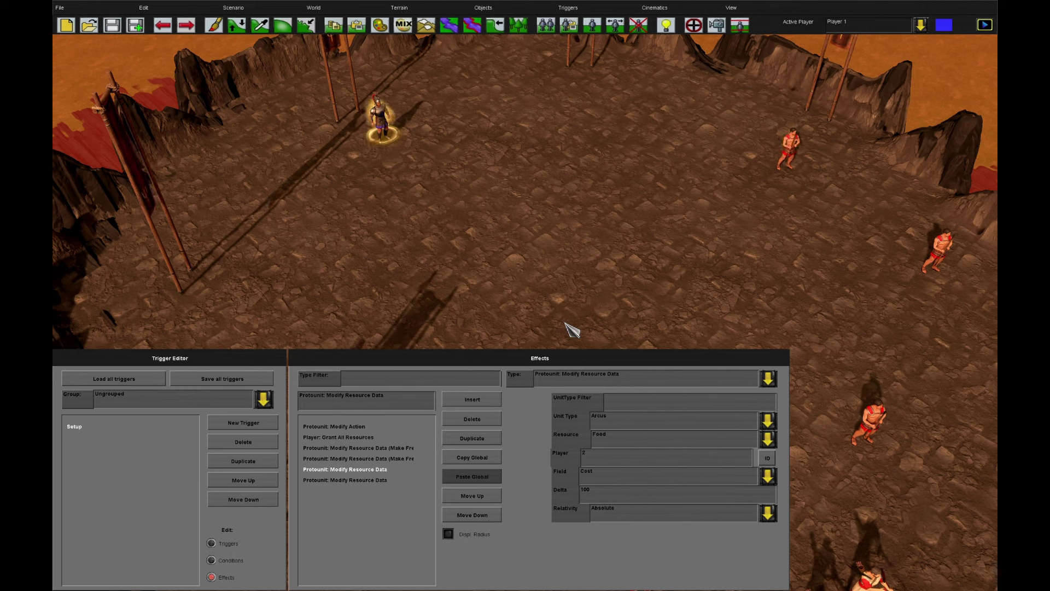
{"action": "left_click", "coordinate": [472, 400]}
{"action": "left_click", "coordinate": [577, 380]}
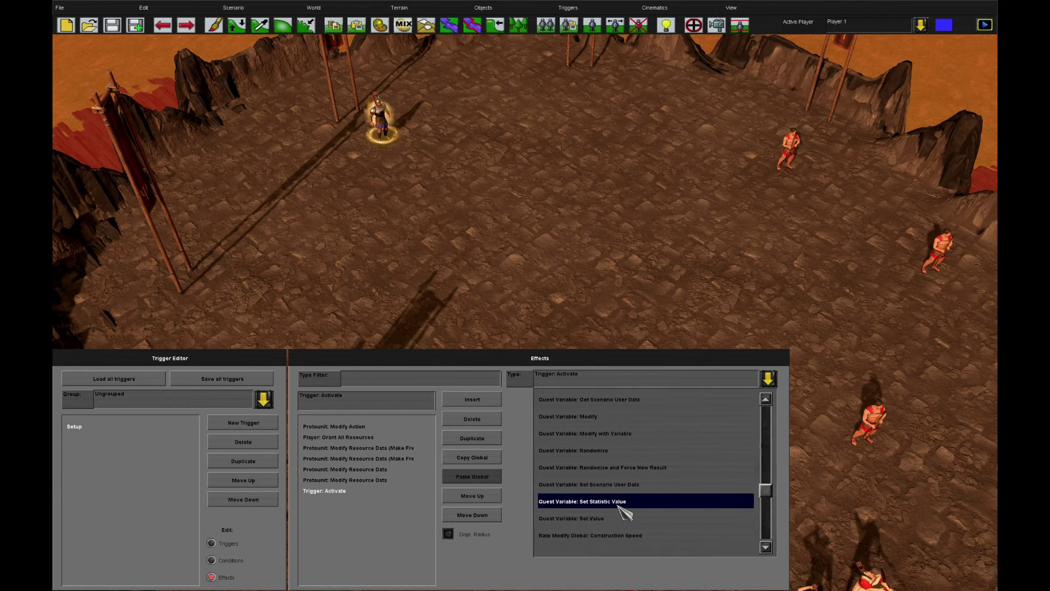
{"action": "left_click", "coordinate": [621, 509]}
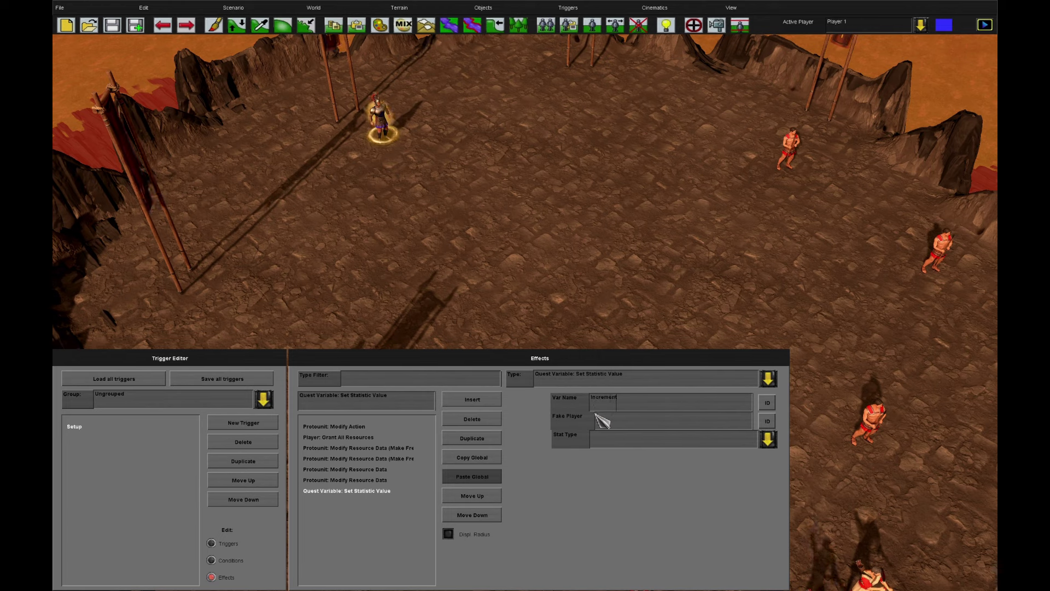
{"action": "left_click", "coordinate": [615, 379]}
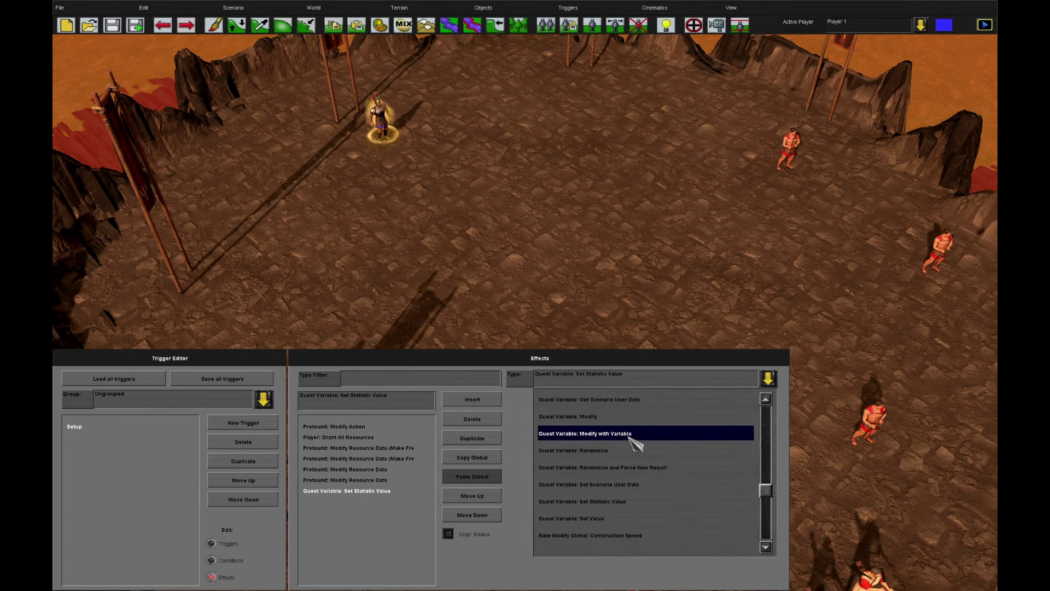
{"action": "left_click", "coordinate": [637, 517]}
{"action": "double_click", "coordinate": [556, 403]}
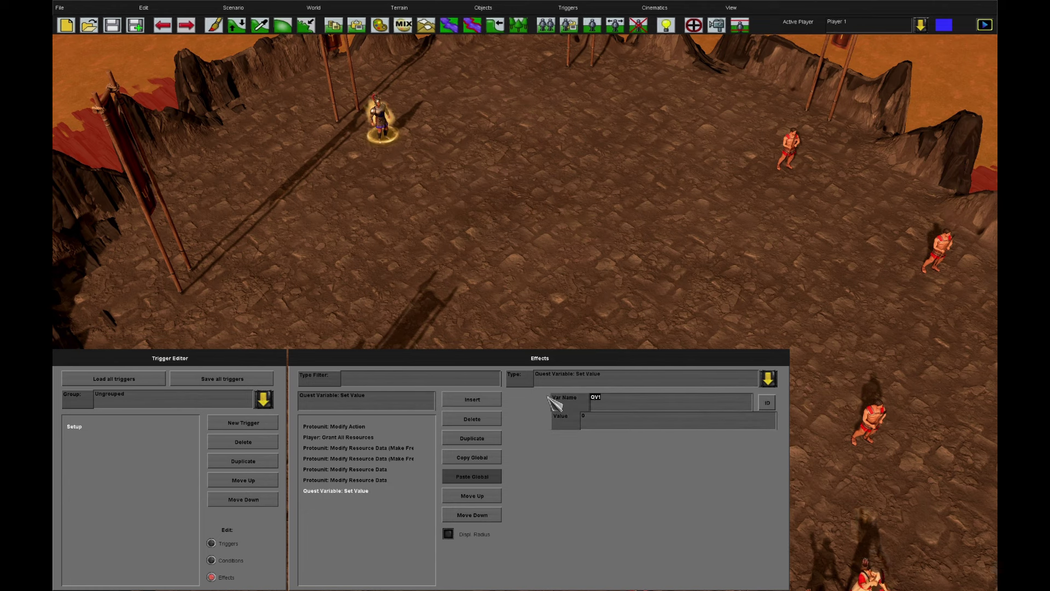
{"action": "type", "text": "Increment"}
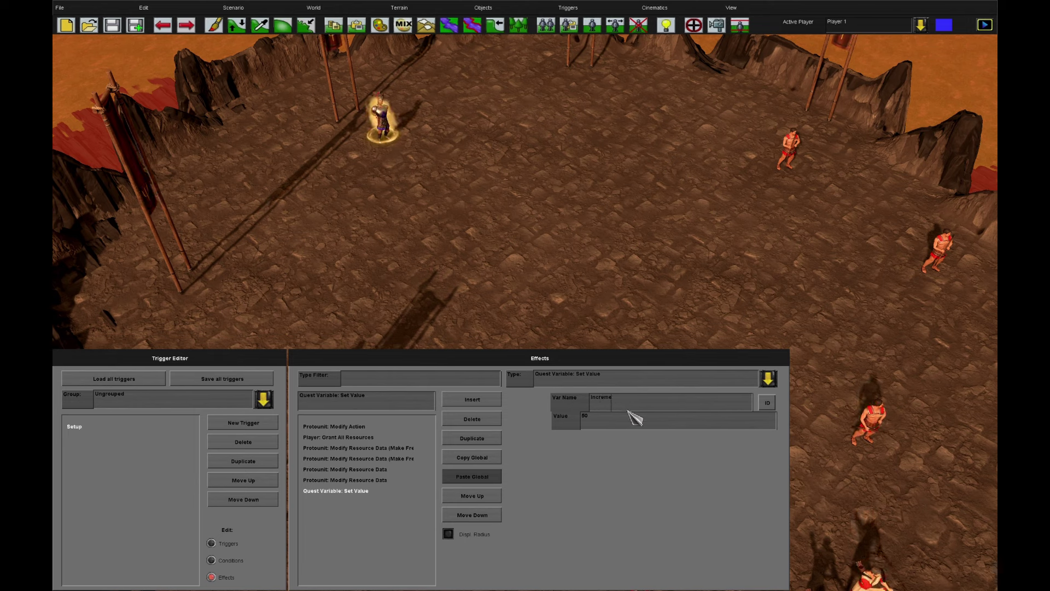
Duplicate the Increment effect and rename the copy's variable to XPRequirement
{"action": "left_click", "coordinate": [472, 438]}
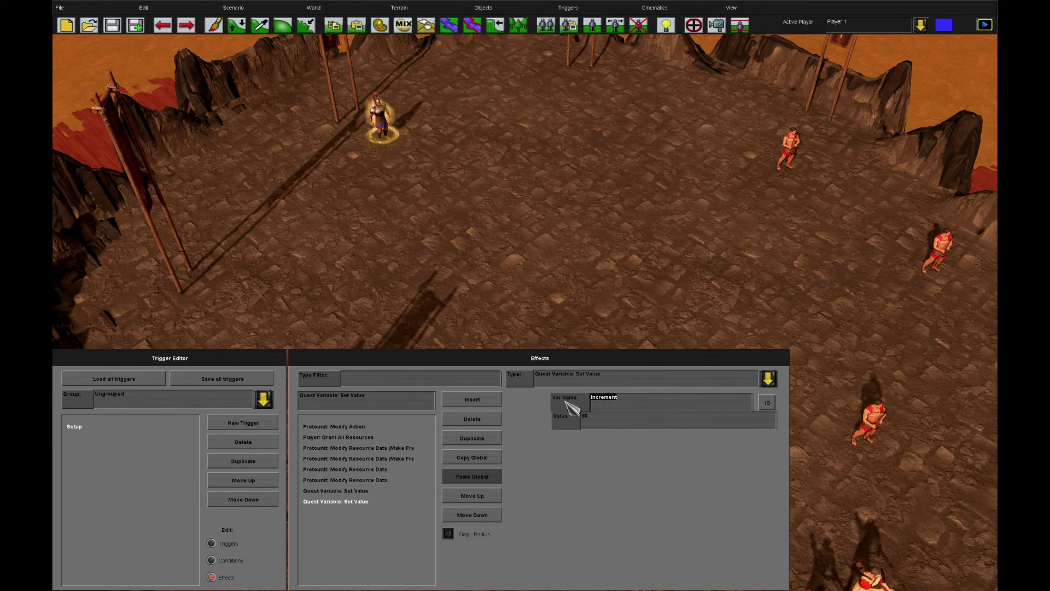
{"action": "double_click", "coordinate": [565, 405]}
{"action": "type", "text": "XPRequi"}
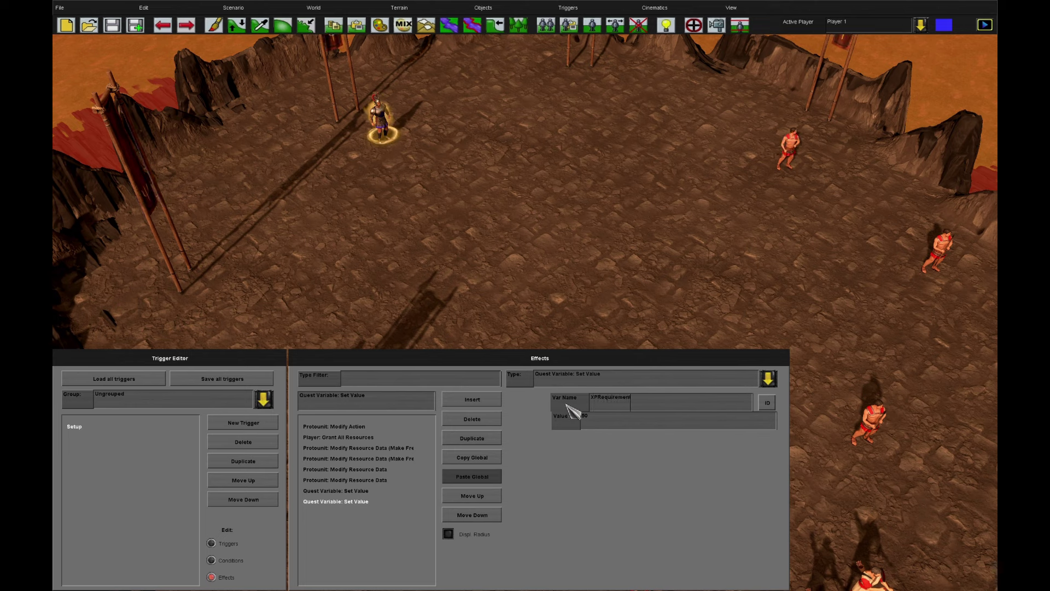
Add a Counter: Custom: Add effect to the Setup trigger
{"action": "left_click", "coordinate": [481, 402]}
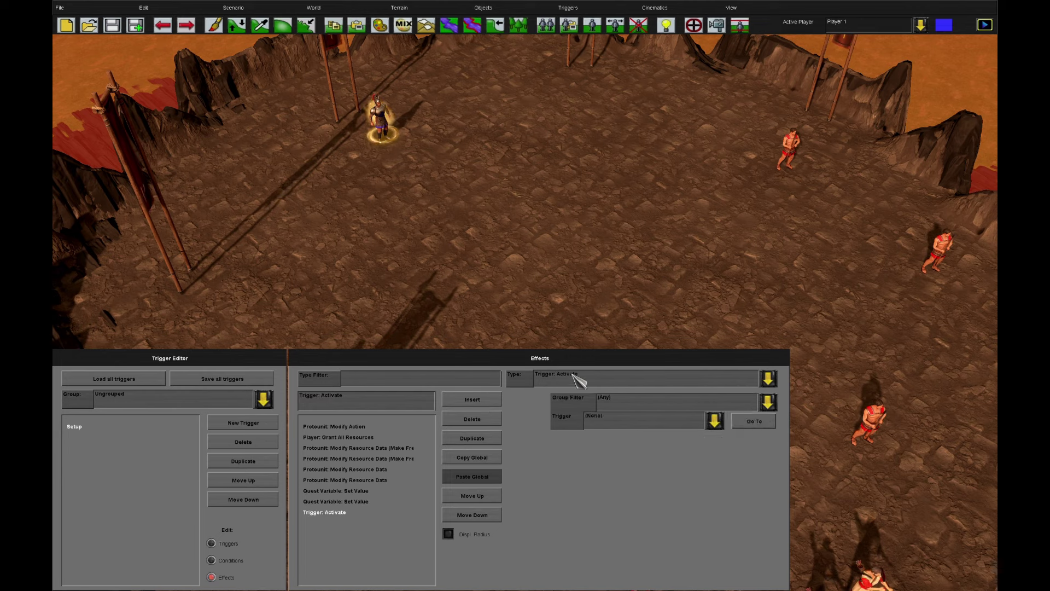
{"action": "left_click", "coordinate": [574, 376]}
{"action": "scroll", "coordinate": [665, 482], "scroll_direction": "up", "scroll_amount": 3}
{"action": "scroll", "coordinate": [656, 506], "scroll_direction": "up", "scroll_amount": 5}
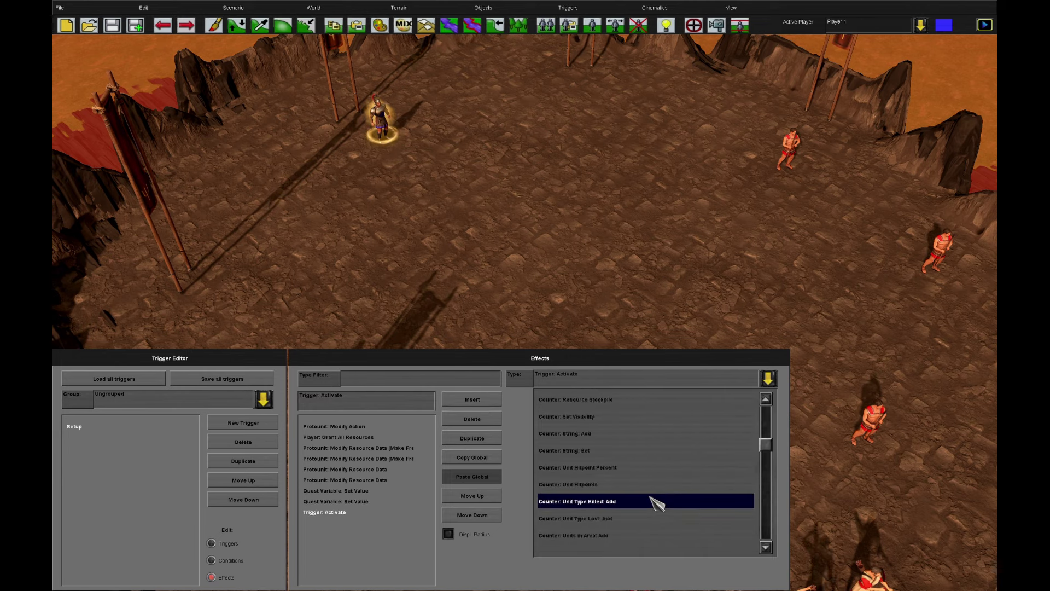
{"action": "scroll", "coordinate": [649, 487], "scroll_direction": "down", "scroll_amount": 5}
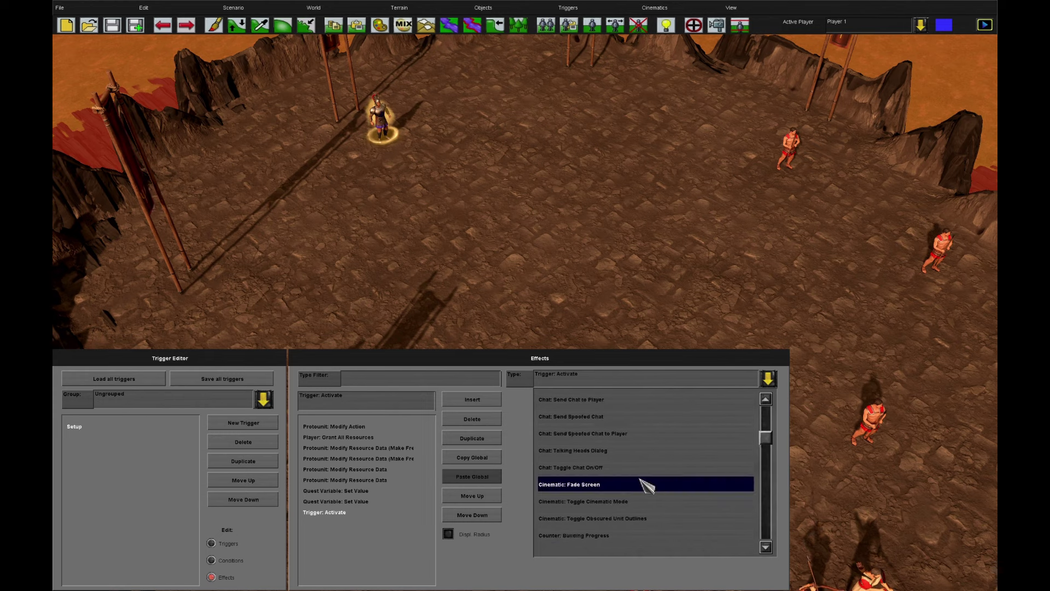
{"action": "left_click", "coordinate": [615, 427]}
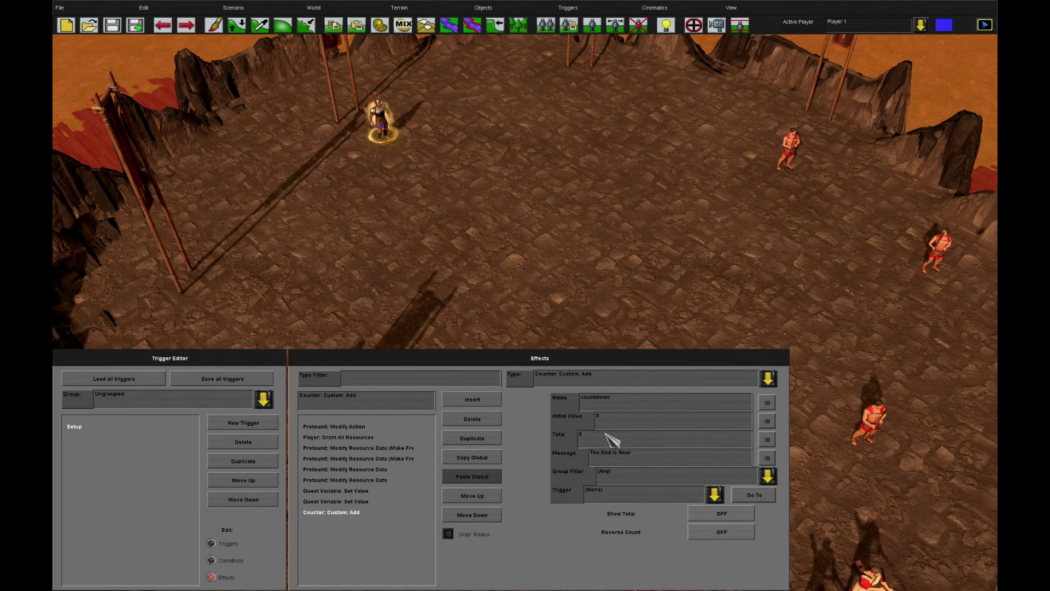
Configure the custom counter with the name countdownlevel, a total of 100 and the message Level
{"action": "type", "text": "level"}
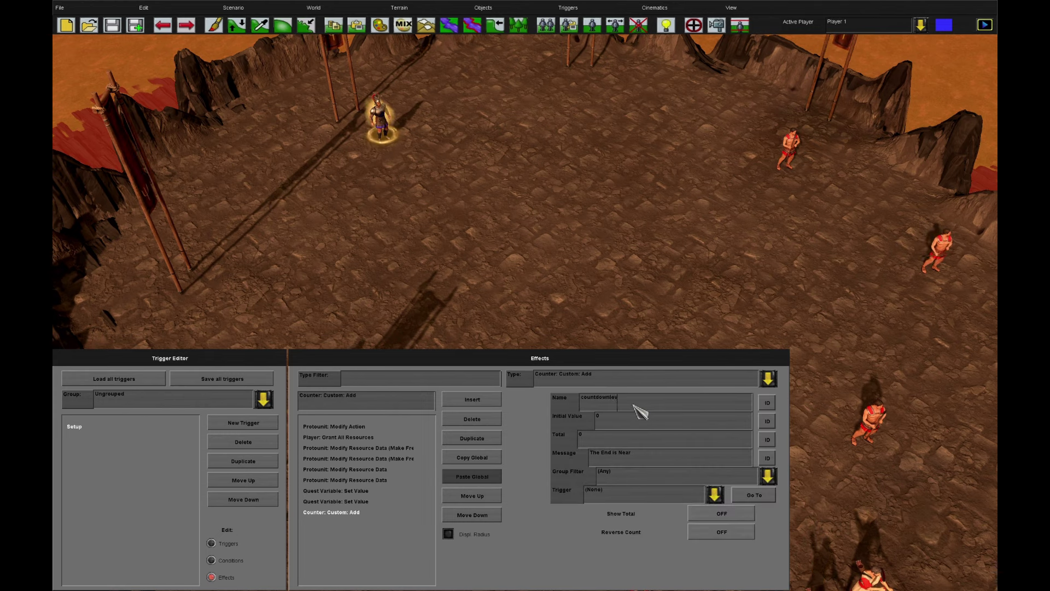
{"action": "left_click", "coordinate": [570, 435]}
{"action": "type", "text": "100"}
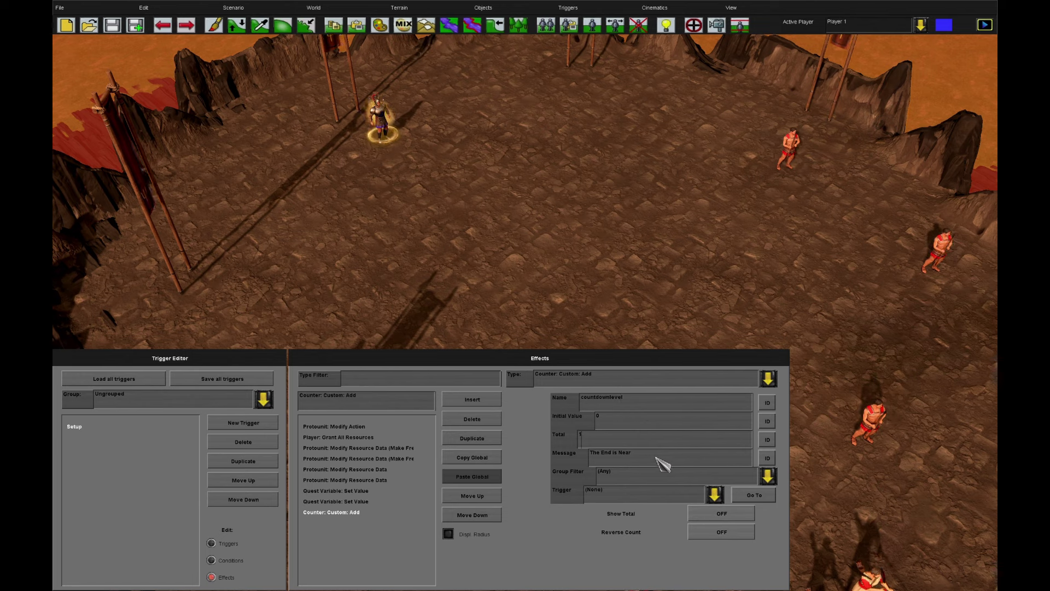
{"action": "left_click", "coordinate": [566, 459]}
{"action": "key", "text": "BackSpace"}
{"action": "type", "text": "Level"}
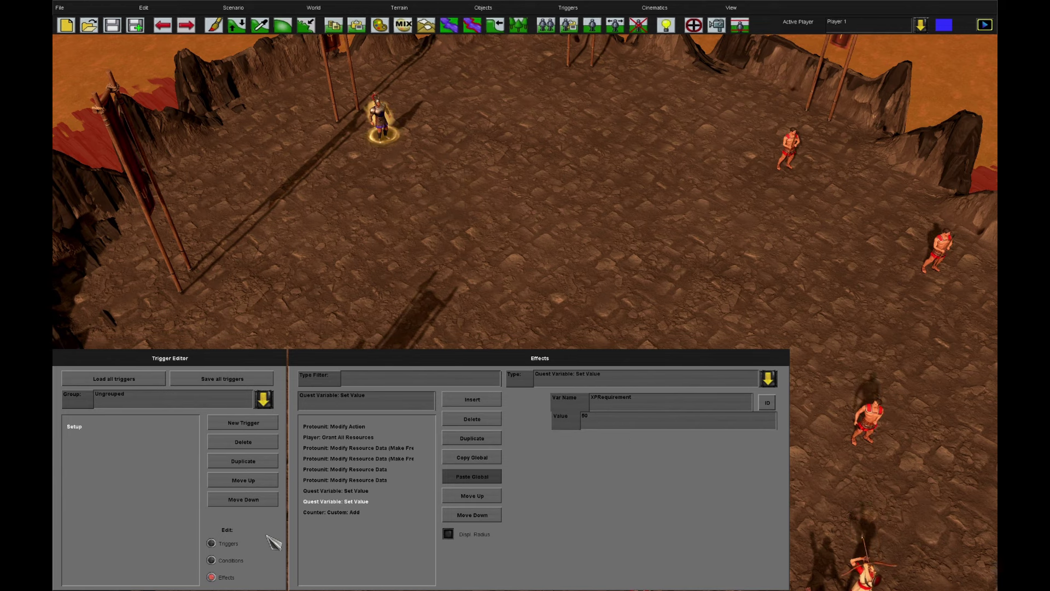
Create an active, looping, high-priority trigger named XP and change its condition to Quest Variable: Statistic Value
{"action": "left_click", "coordinate": [229, 543]}
{"action": "left_click", "coordinate": [243, 422]}
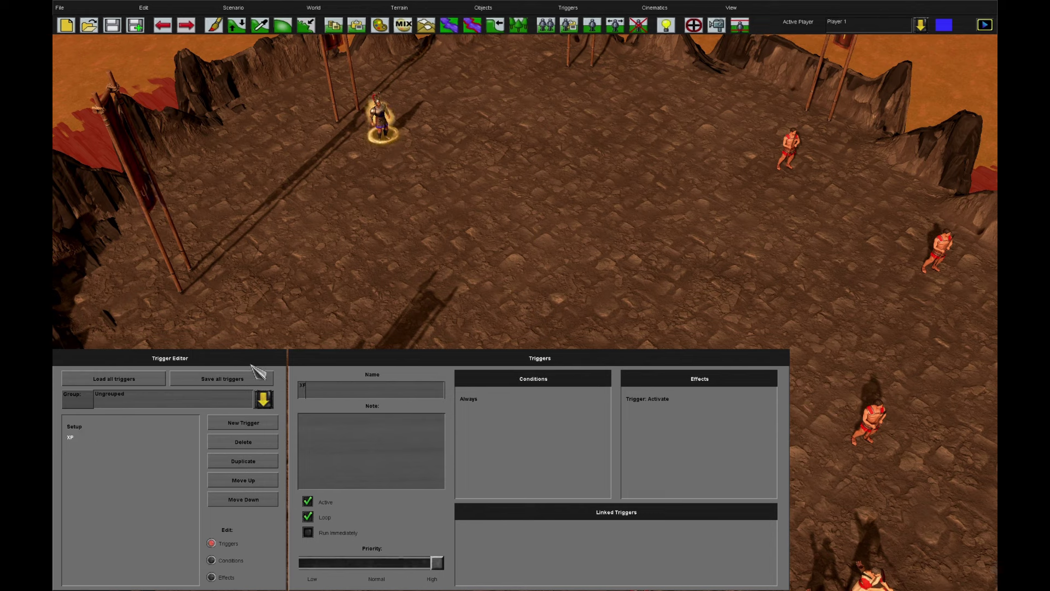
{"action": "left_click", "coordinate": [223, 560]}
{"action": "left_click", "coordinate": [632, 382]}
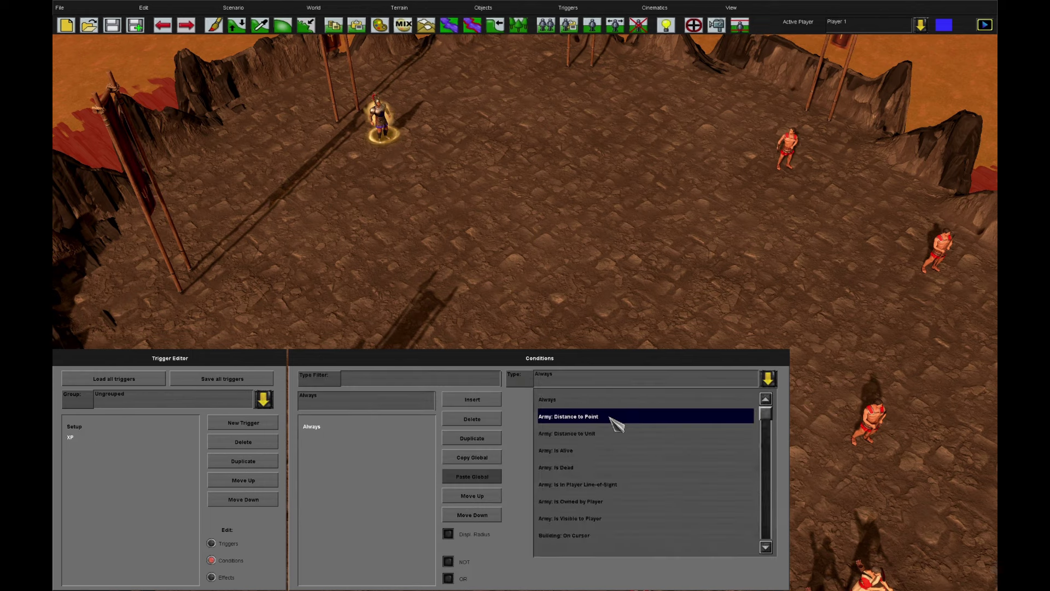
{"action": "left_click", "coordinate": [626, 450]}
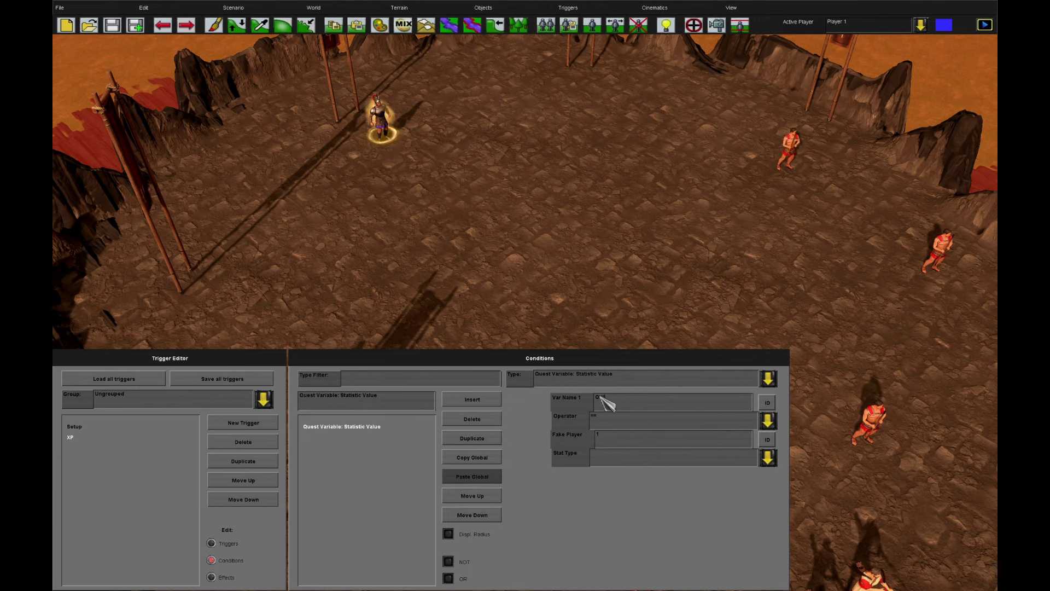
Set the XP trigger's condition to variable XP < Units Killed Cost for player 1
{"action": "left_click", "coordinate": [611, 428]}
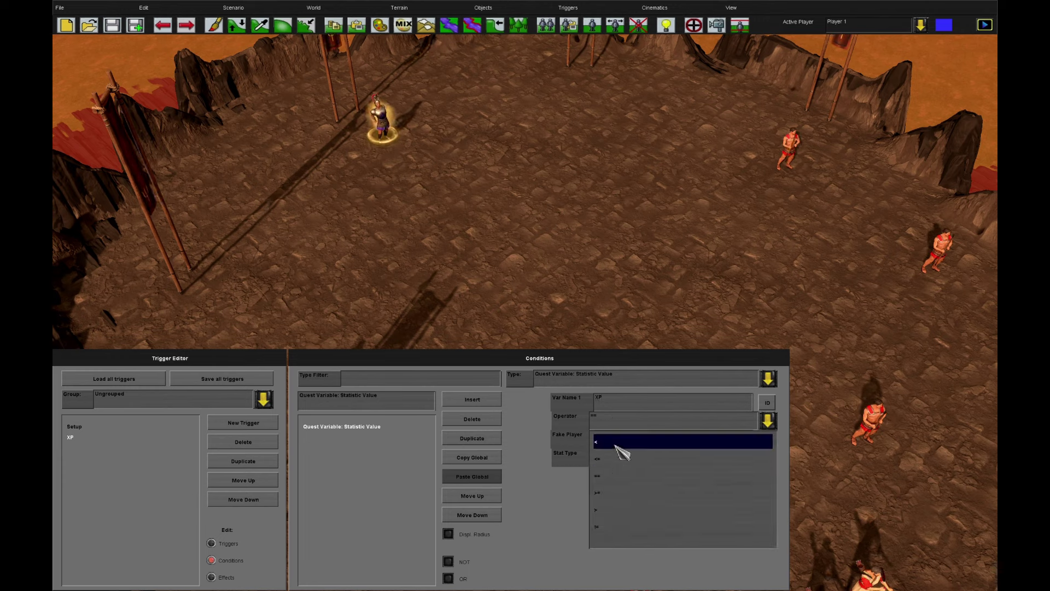
{"action": "left_click", "coordinate": [620, 443]}
{"action": "left_click", "coordinate": [611, 458]}
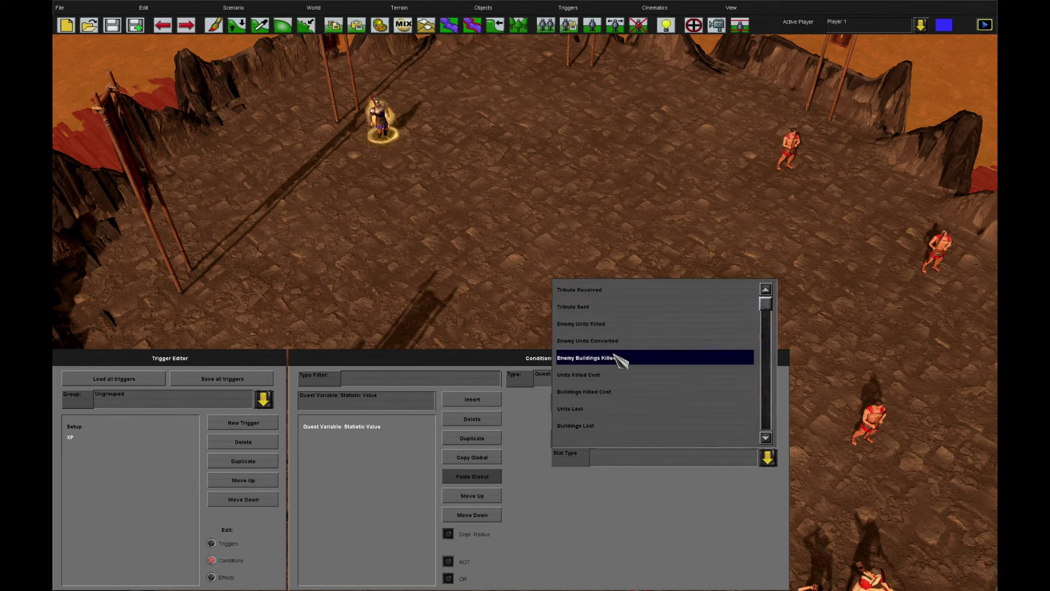
{"action": "left_click", "coordinate": [630, 376]}
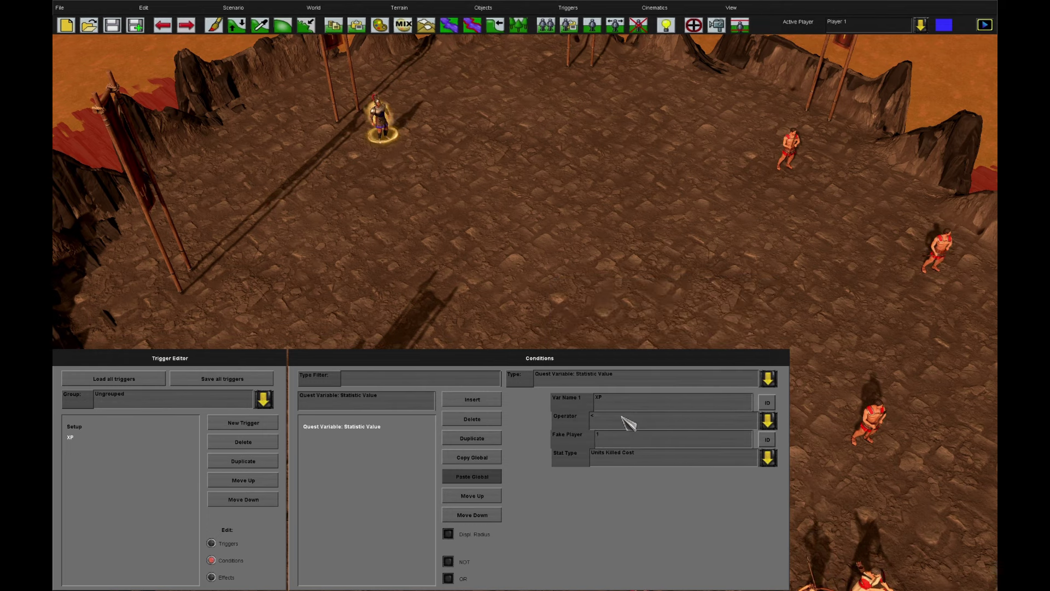
Change the XP trigger's effect to Quest Variable: Set Statistic Value, storing player 1's Units Killed Cost in variable XP
{"action": "left_click", "coordinate": [215, 577]}
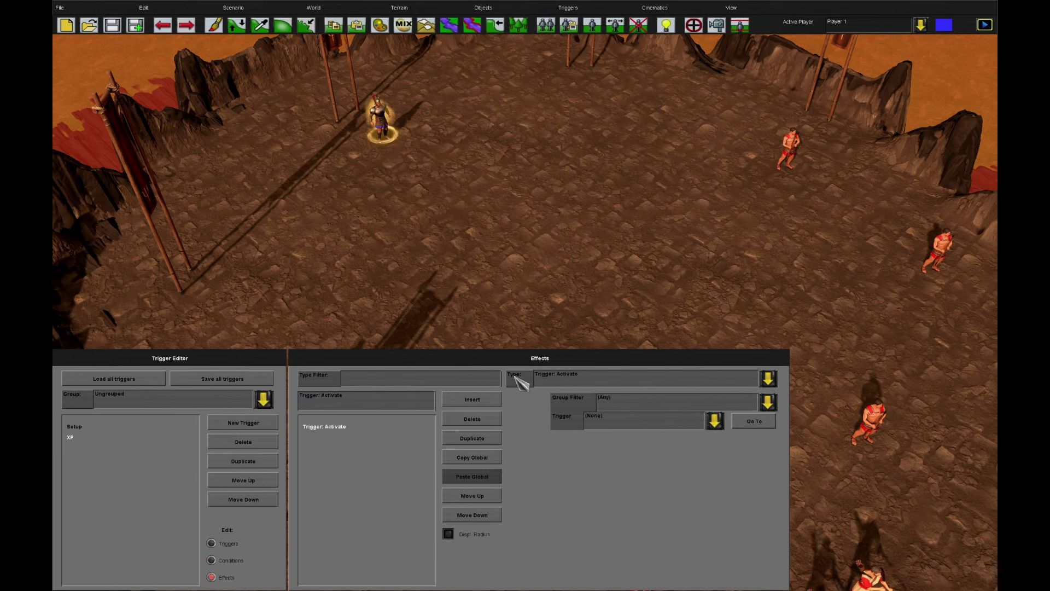
{"action": "left_click", "coordinate": [563, 383]}
{"action": "scroll", "coordinate": [594, 421], "scroll_direction": "down", "scroll_amount": 10}
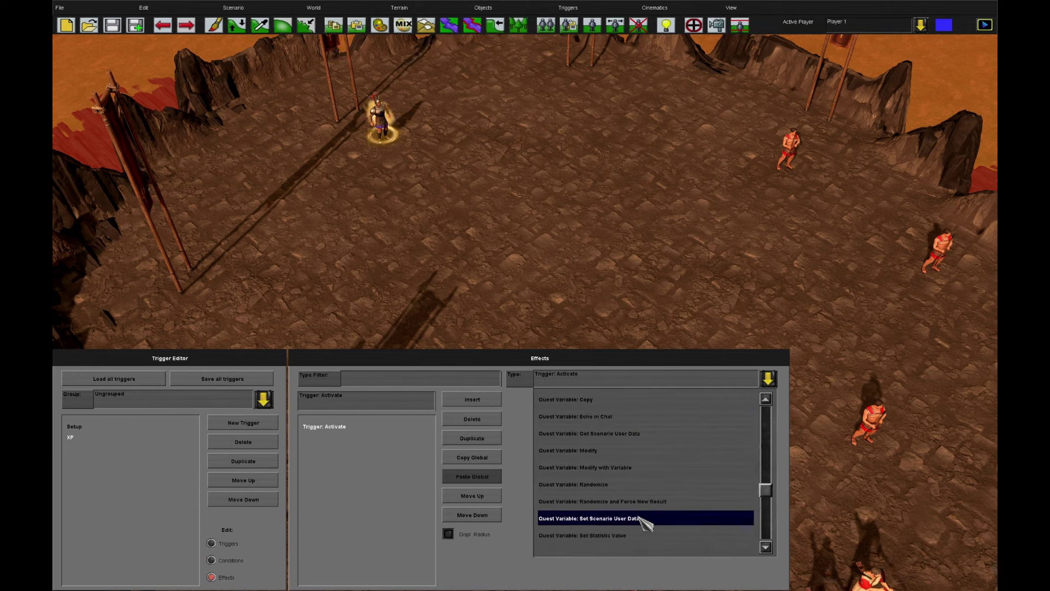
{"action": "left_click", "coordinate": [640, 536]}
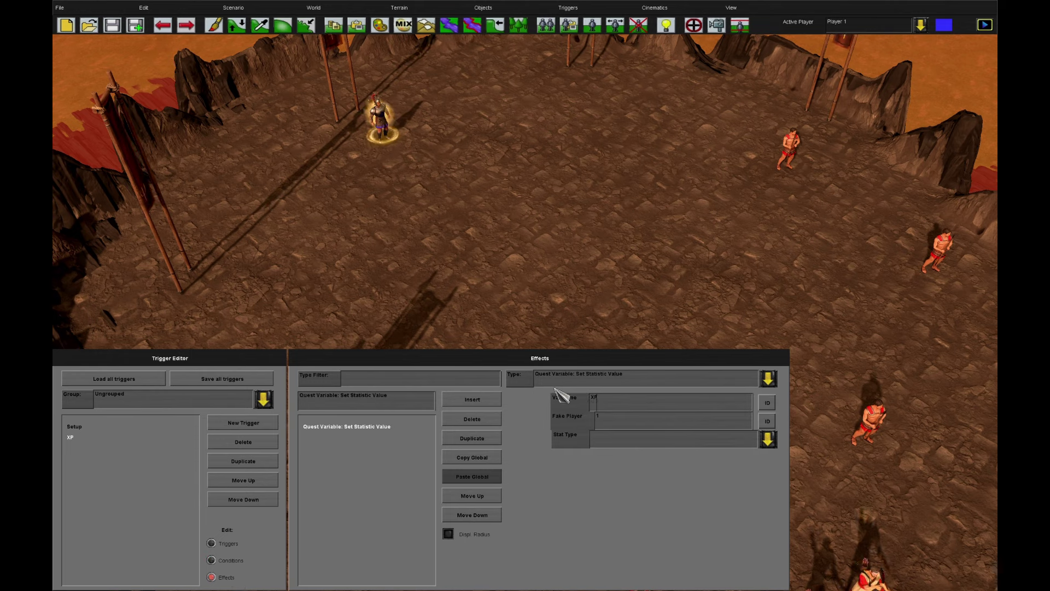
{"action": "left_click", "coordinate": [606, 441]}
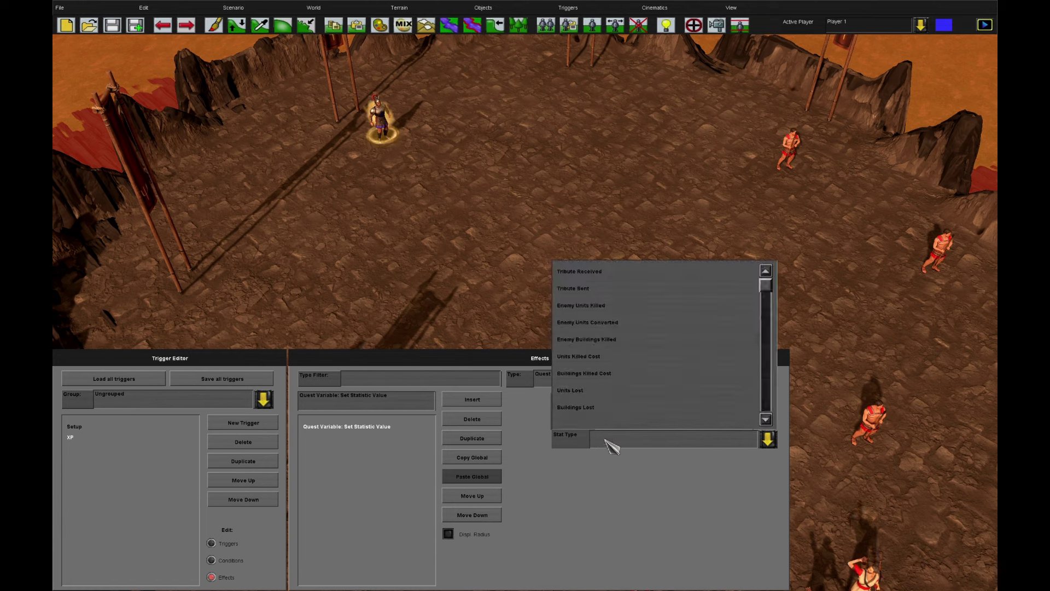
{"action": "left_click", "coordinate": [635, 370]}
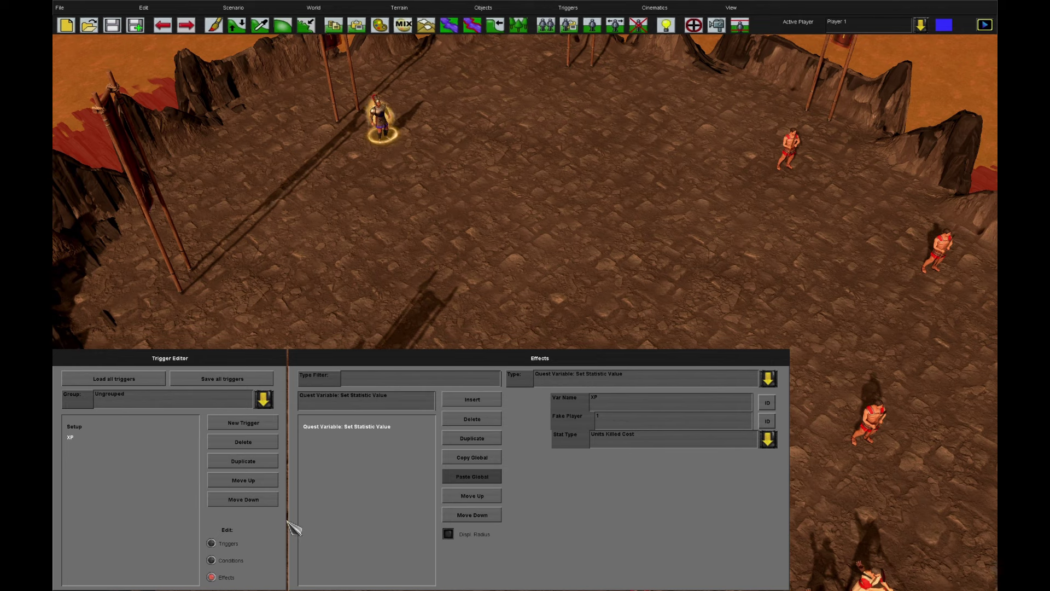
Create a new trigger named Level
{"action": "left_click", "coordinate": [213, 543]}
{"action": "left_click", "coordinate": [263, 424]}
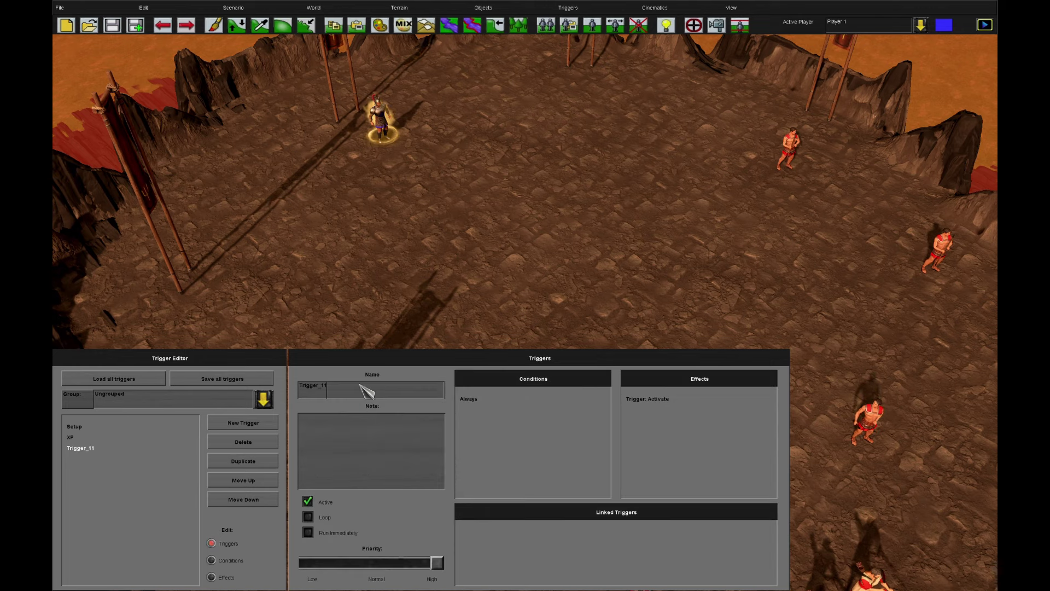
{"action": "left_click_drag", "start_coordinate": [366, 390], "coordinate": [288, 387]}
{"action": "type", "text": "Level"}
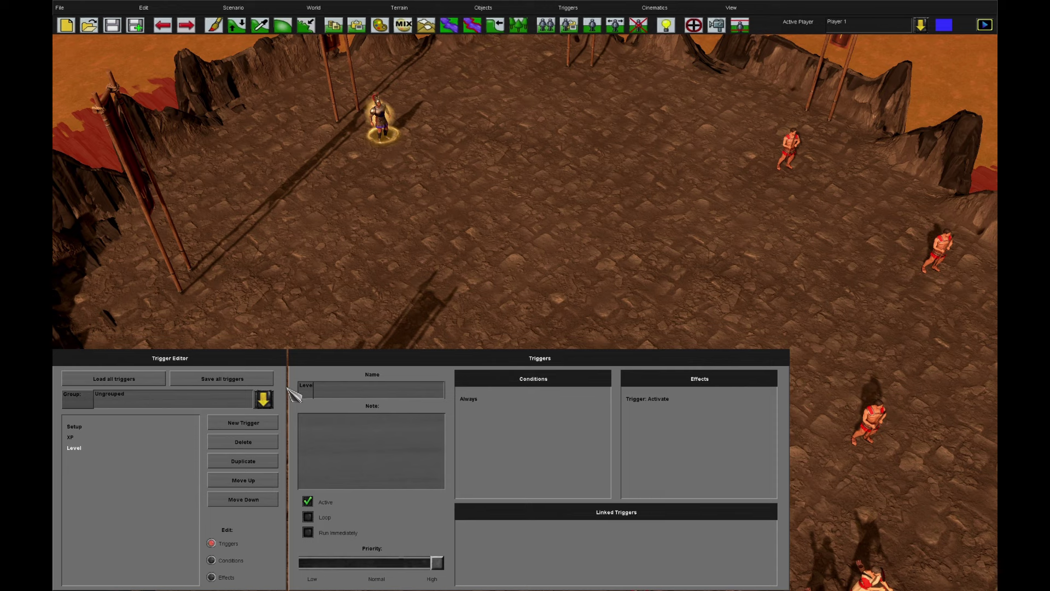
Set the Level trigger's condition to Quest Variable: Compare with XP >= XPRequirement
{"action": "left_click", "coordinate": [238, 559]}
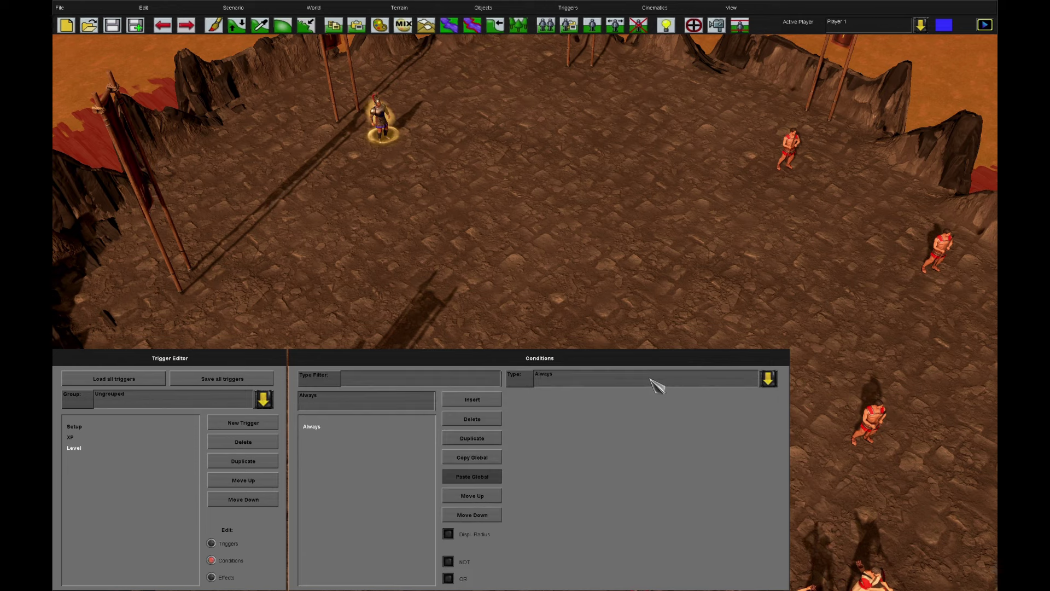
{"action": "left_click", "coordinate": [651, 379]}
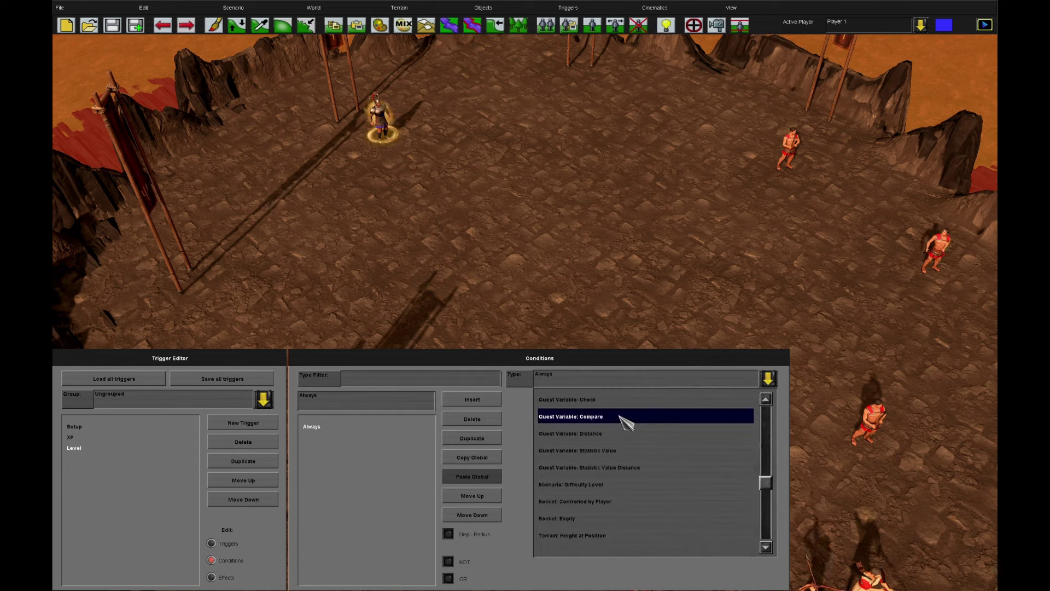
{"action": "left_click", "coordinate": [627, 418]}
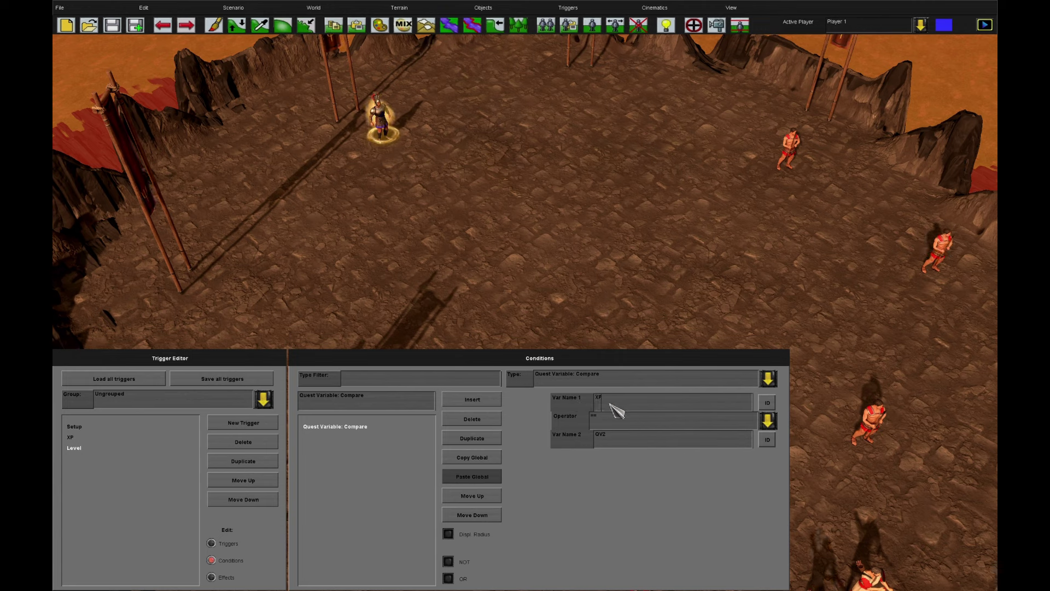
{"action": "left_click", "coordinate": [614, 420]}
{"action": "left_click", "coordinate": [615, 479]}
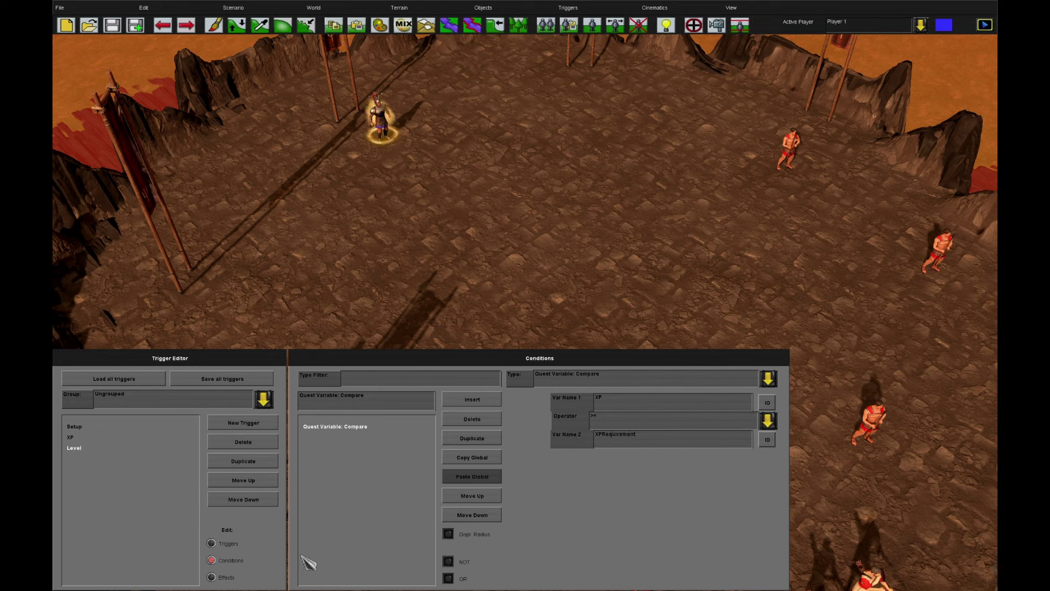
Change the Level trigger's effect to Quest Variable: Modify, with variable Level, operator + and value 1
{"action": "left_click", "coordinate": [234, 579]}
{"action": "left_click", "coordinate": [588, 376]}
{"action": "scroll", "coordinate": [598, 403], "scroll_direction": "down", "scroll_amount": 5}
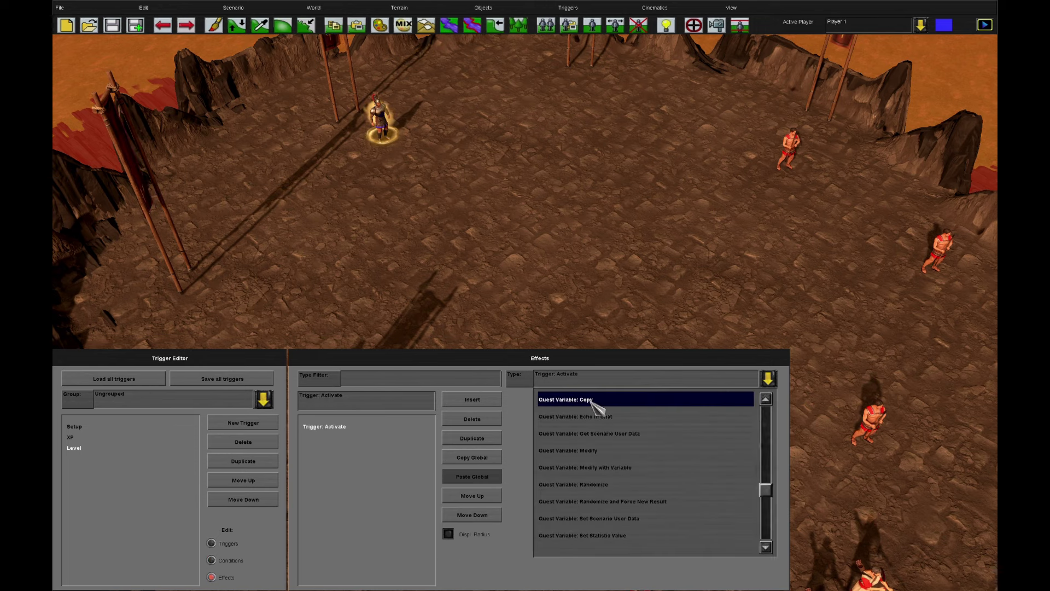
{"action": "left_click", "coordinate": [602, 450]}
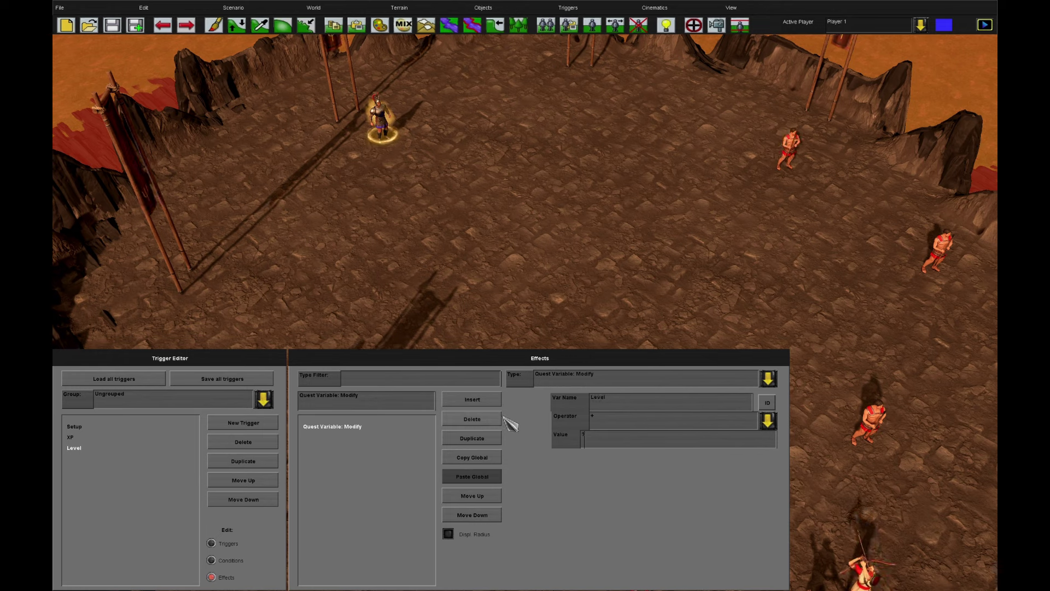
Add a Counter: Custom: Increment effect to the Level trigger for the counter countdownlevel with an amount of 1
{"action": "left_click", "coordinate": [472, 400]}
{"action": "left_click", "coordinate": [547, 379]}
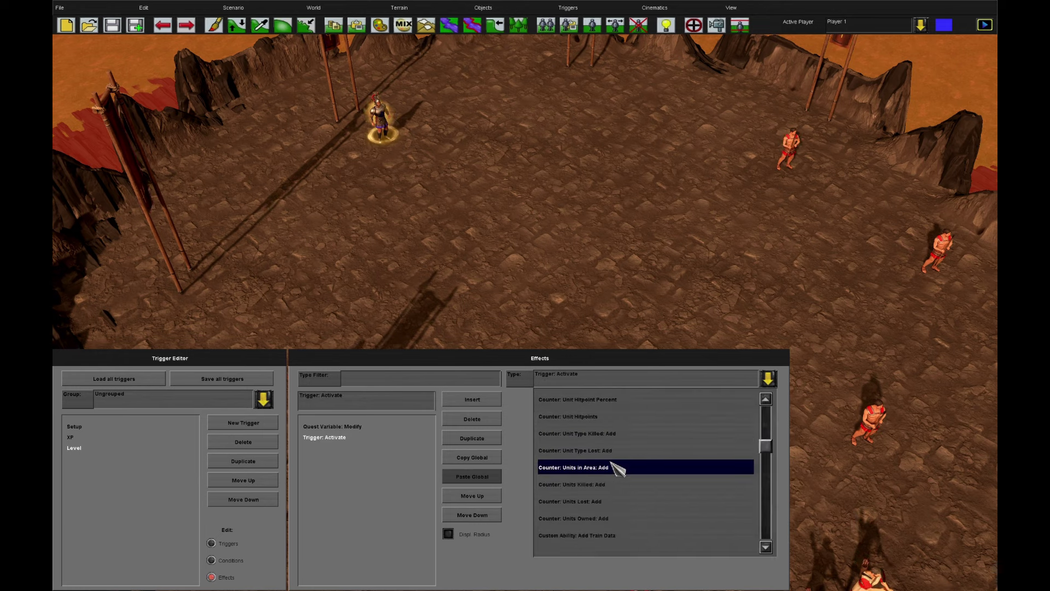
{"action": "scroll", "coordinate": [613, 460], "scroll_direction": "up", "scroll_amount": 8}
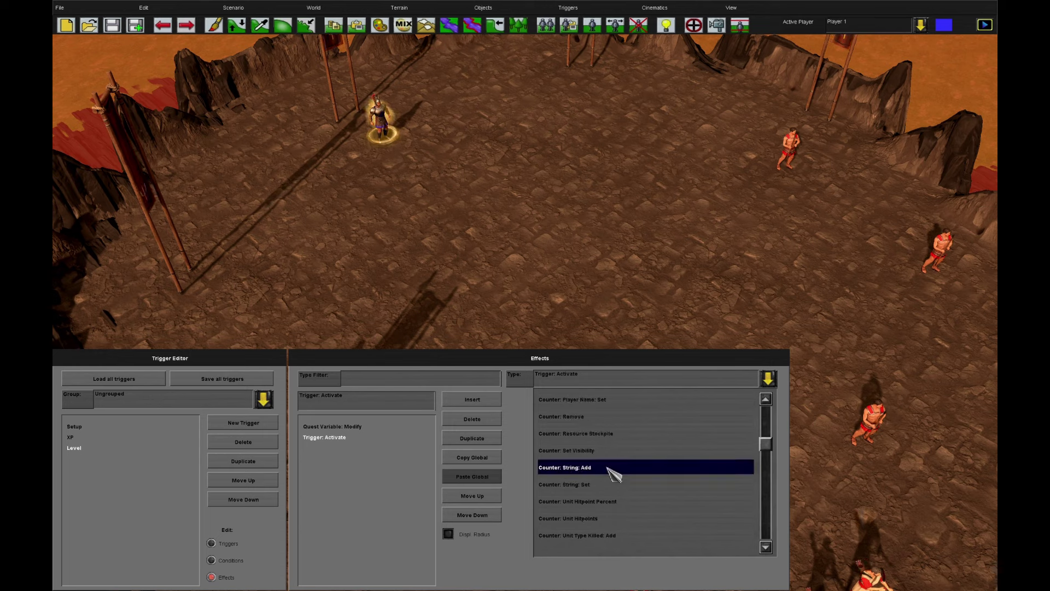
{"action": "scroll", "coordinate": [610, 459], "scroll_direction": "up", "scroll_amount": 6}
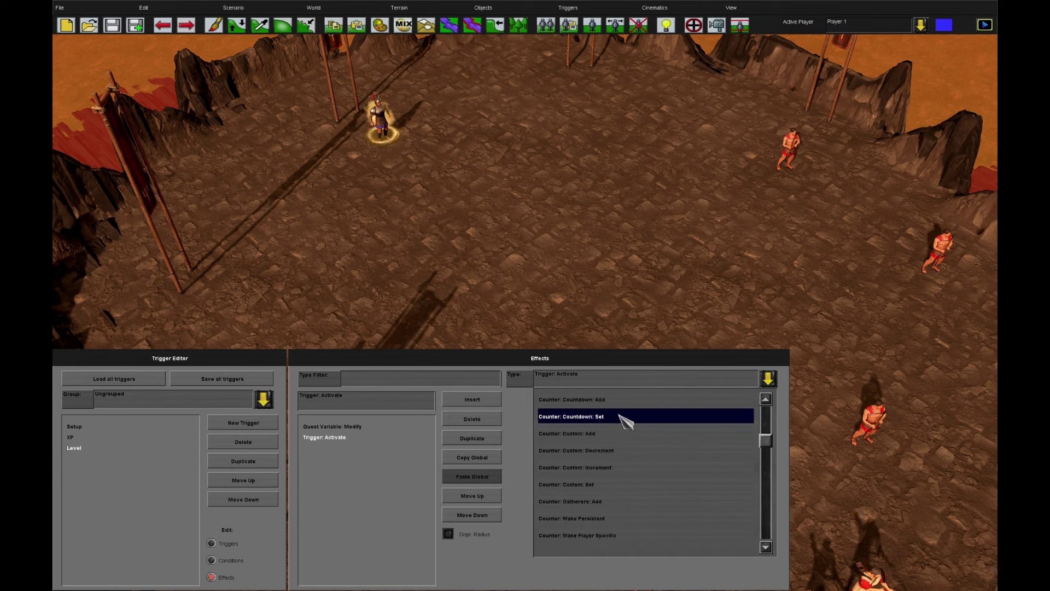
{"action": "left_click", "coordinate": [607, 467]}
{"action": "left_click", "coordinate": [637, 402]}
{"action": "type", "text": "countdown"}
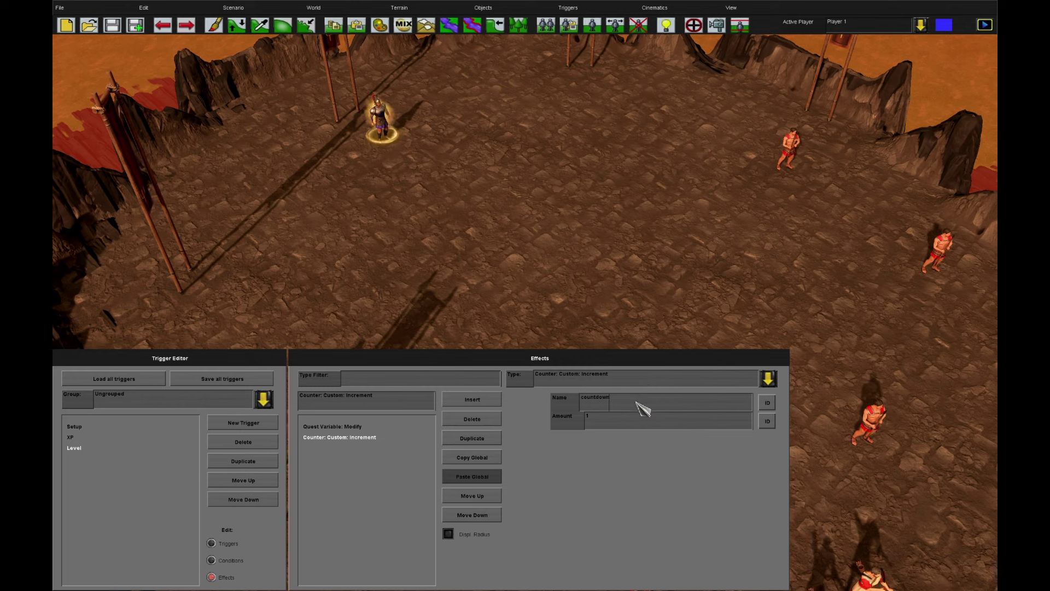
{"action": "type", "text": "level"}
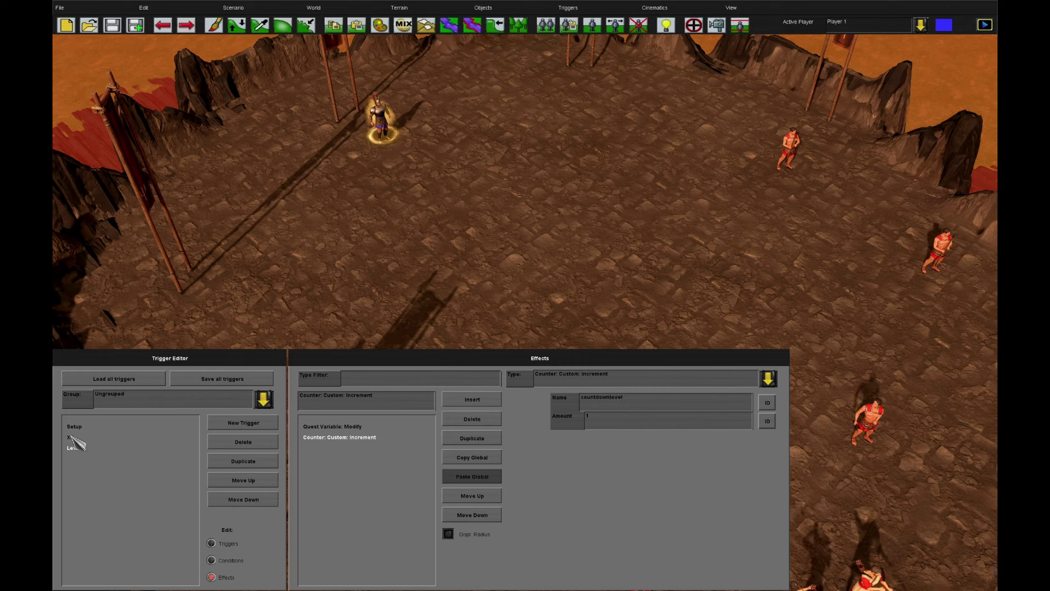
Review the Setup trigger's counter and variable effects, and check the variable names against the Level trigger's condition
{"action": "left_click", "coordinate": [77, 427]}
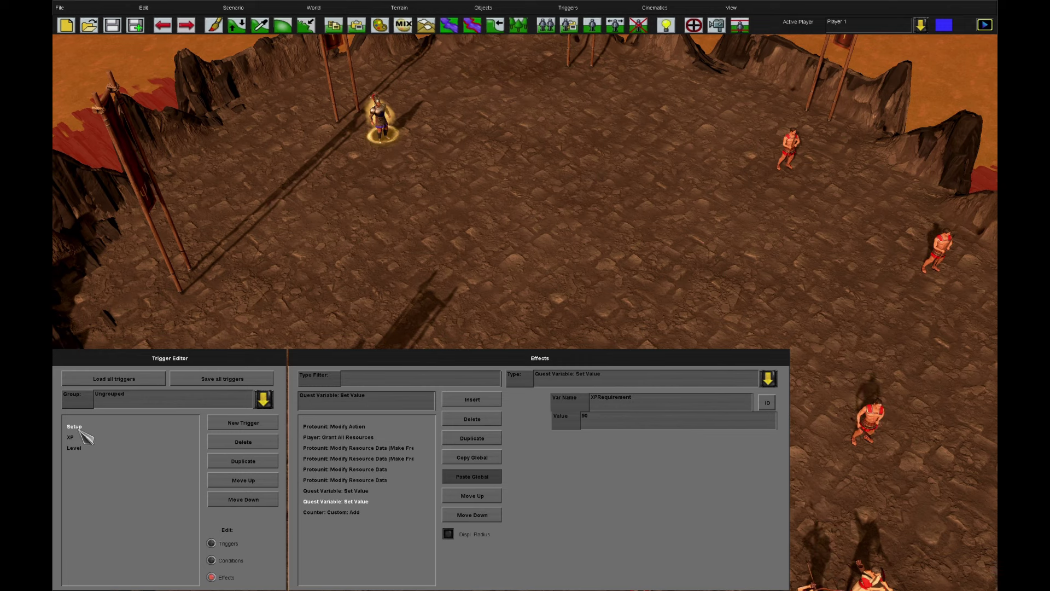
{"action": "left_click", "coordinate": [353, 511]}
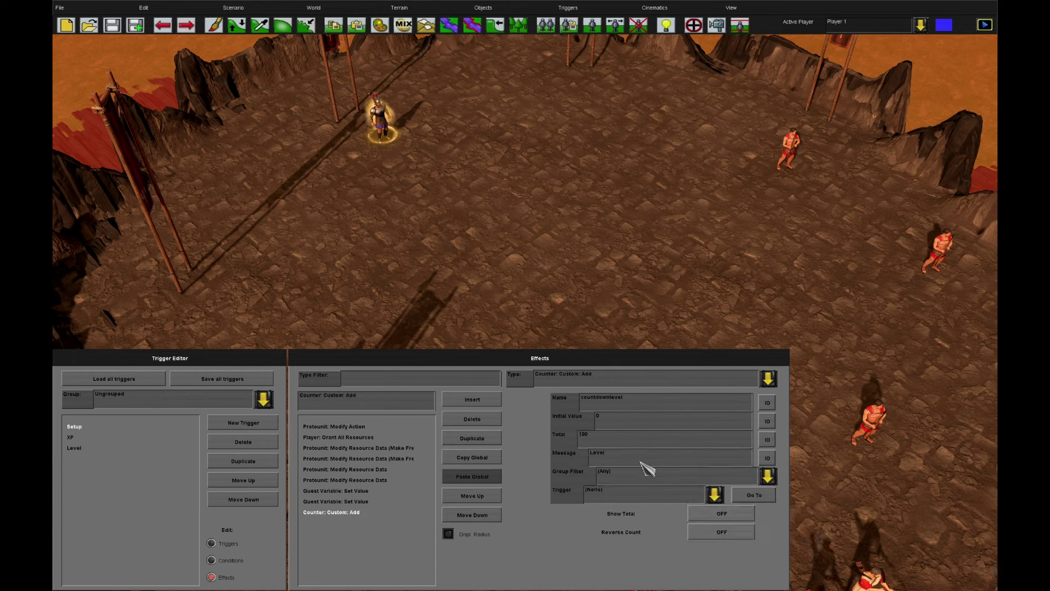
{"action": "left_click", "coordinate": [372, 501]}
{"action": "left_click", "coordinate": [365, 490]}
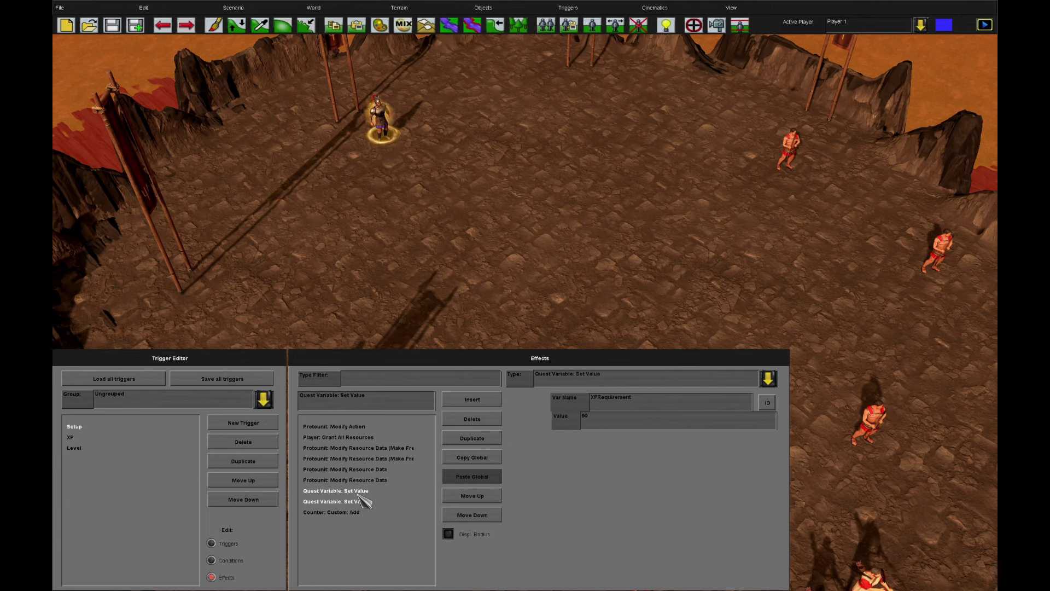
{"action": "left_click_drag", "start_coordinate": [628, 403], "coordinate": [580, 399]}
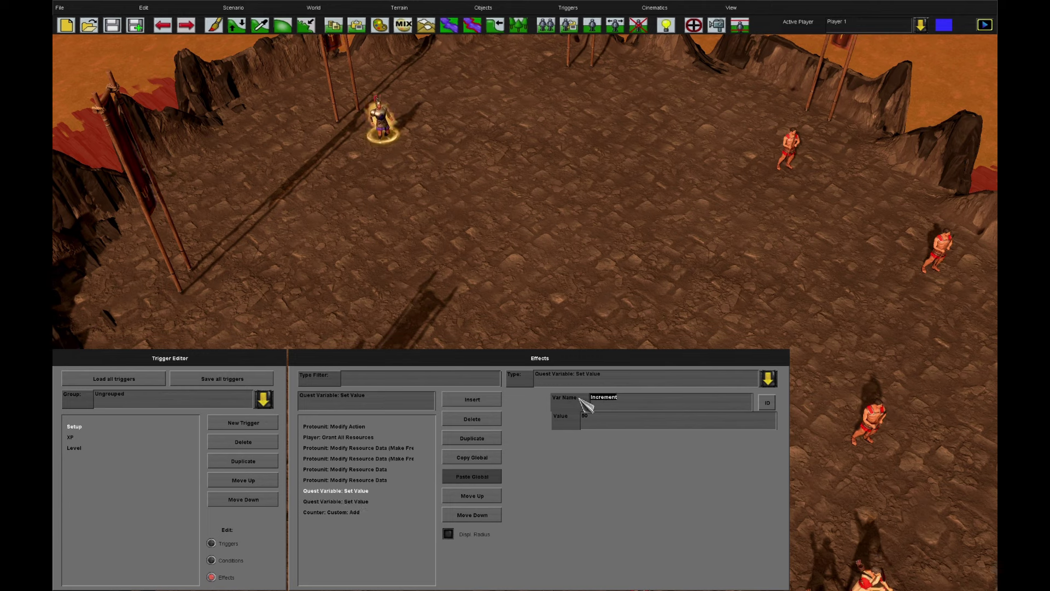
{"action": "left_click", "coordinate": [355, 502]}
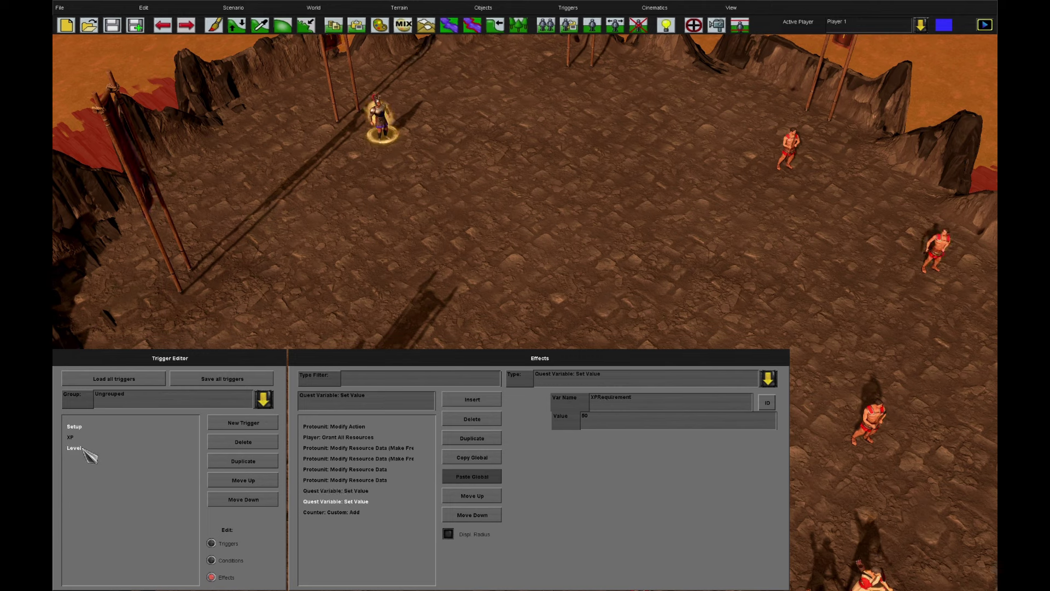
{"action": "left_click", "coordinate": [77, 449]}
{"action": "left_click", "coordinate": [233, 560]}
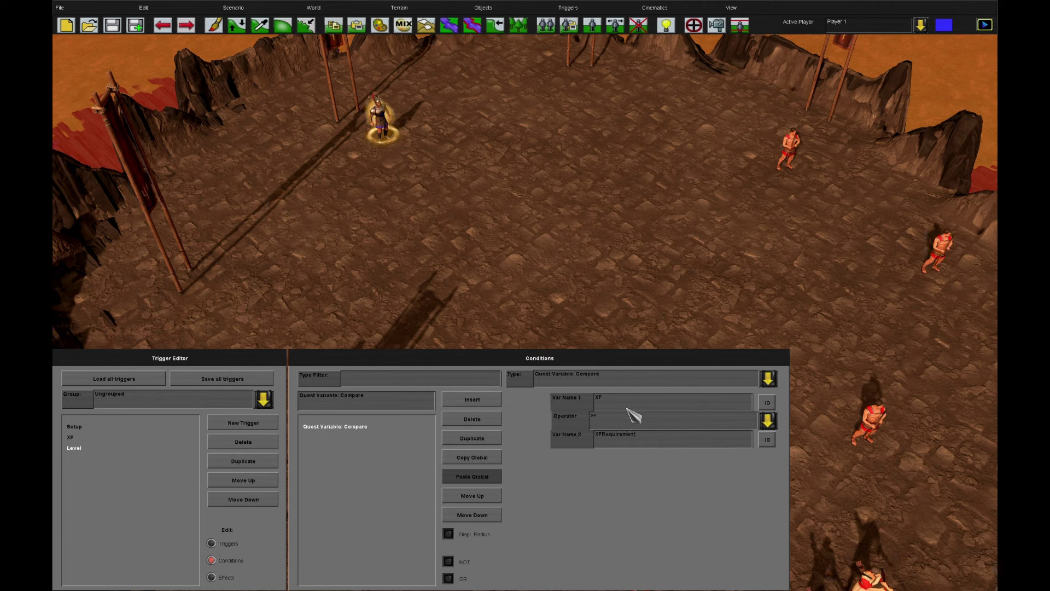
{"action": "left_click", "coordinate": [217, 578]}
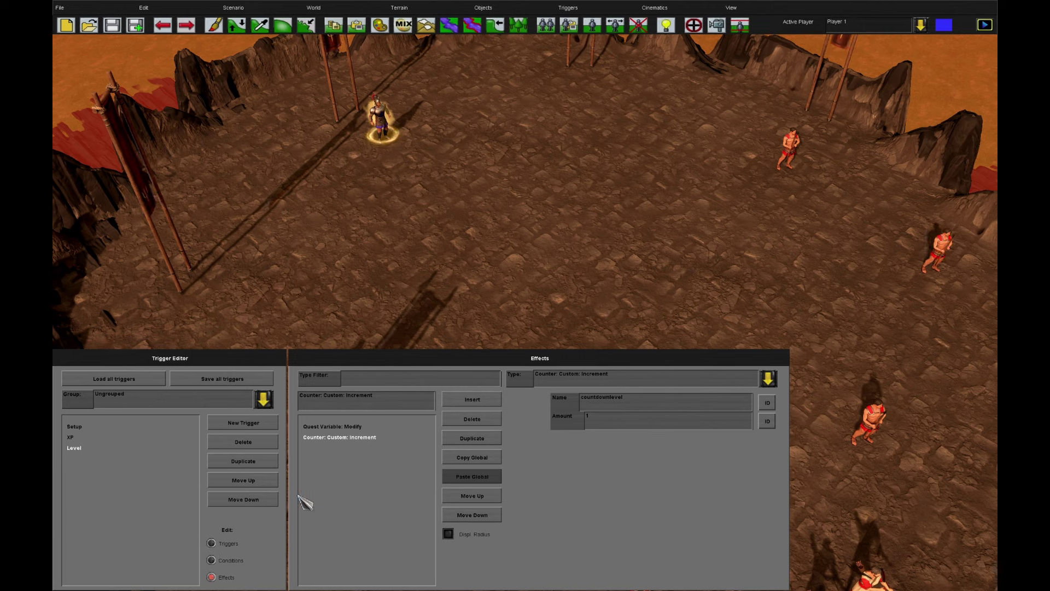
Add a Quest Variable: Modify with Variable effect to the Level trigger
{"action": "left_click", "coordinate": [354, 436]}
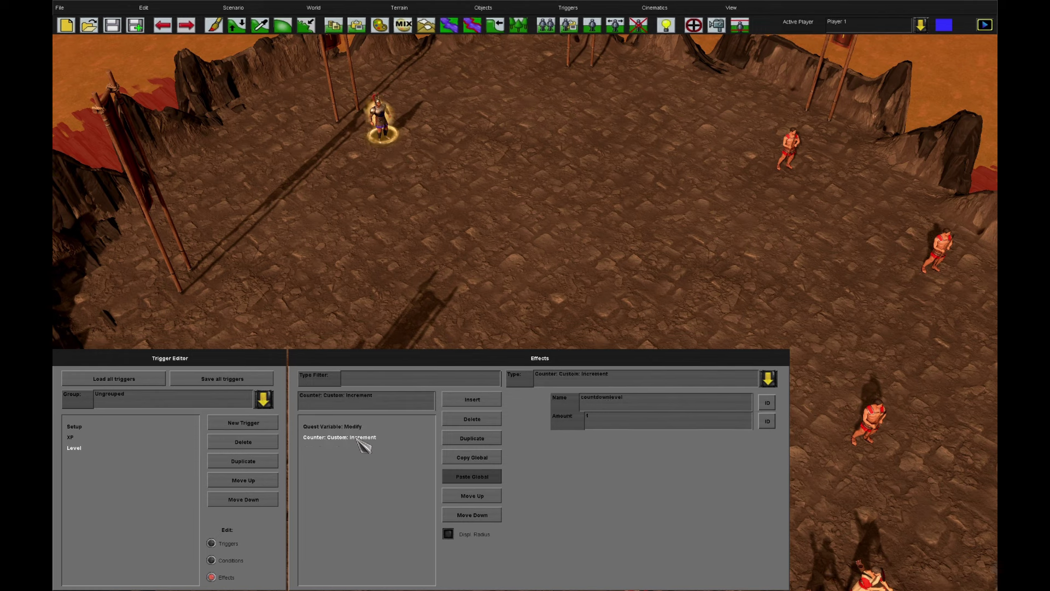
{"action": "left_click", "coordinate": [477, 400]}
{"action": "left_click", "coordinate": [546, 393]}
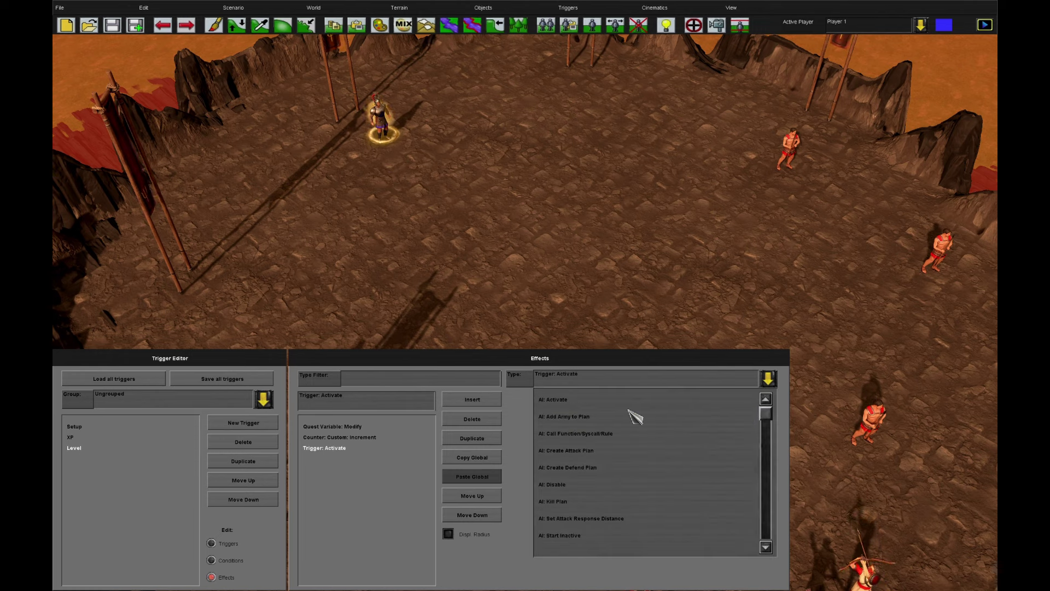
{"action": "scroll", "coordinate": [635, 421], "scroll_direction": "down", "scroll_amount": 15}
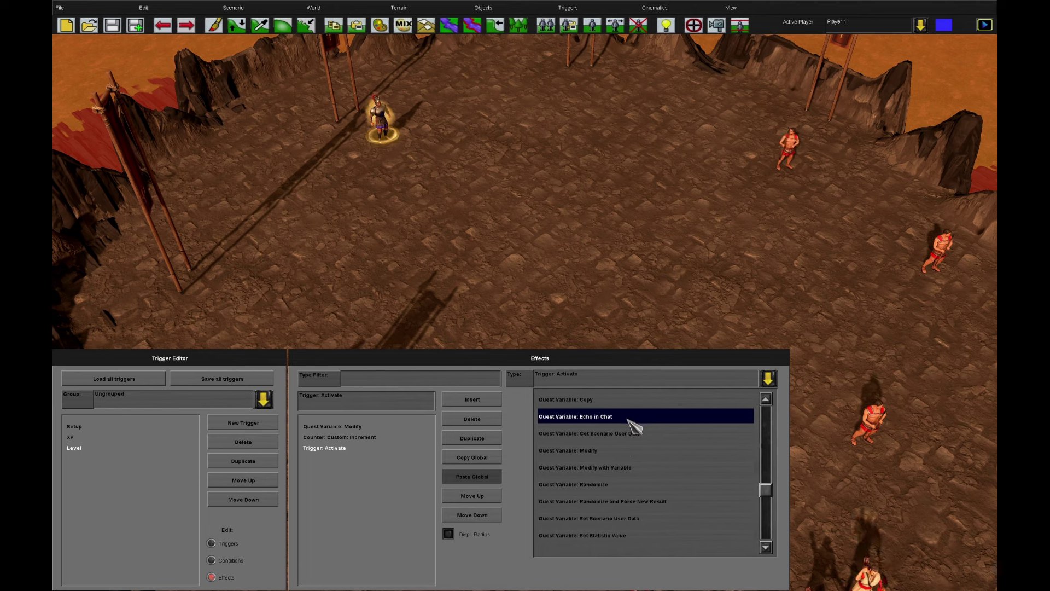
{"action": "left_click", "coordinate": [636, 470]}
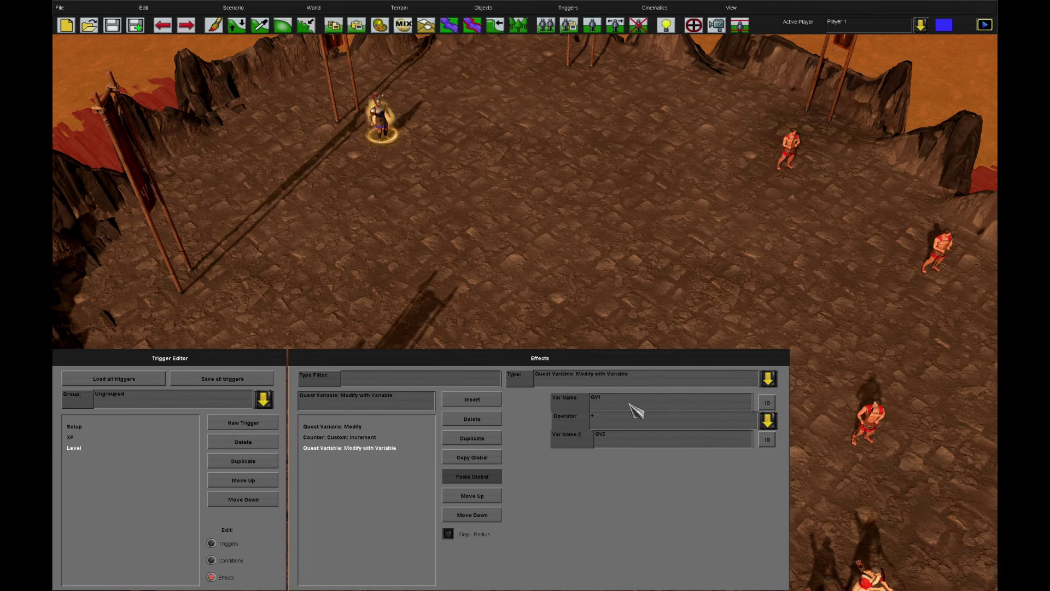
{"action": "left_click", "coordinate": [358, 427]}
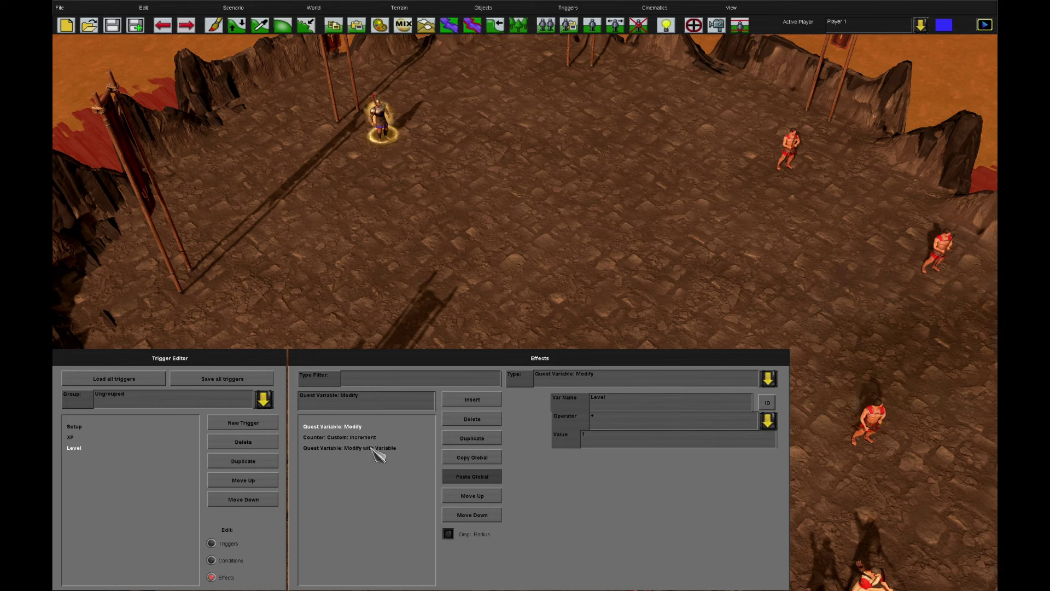
{"action": "left_click", "coordinate": [371, 447]}
{"action": "left_click", "coordinate": [601, 378]}
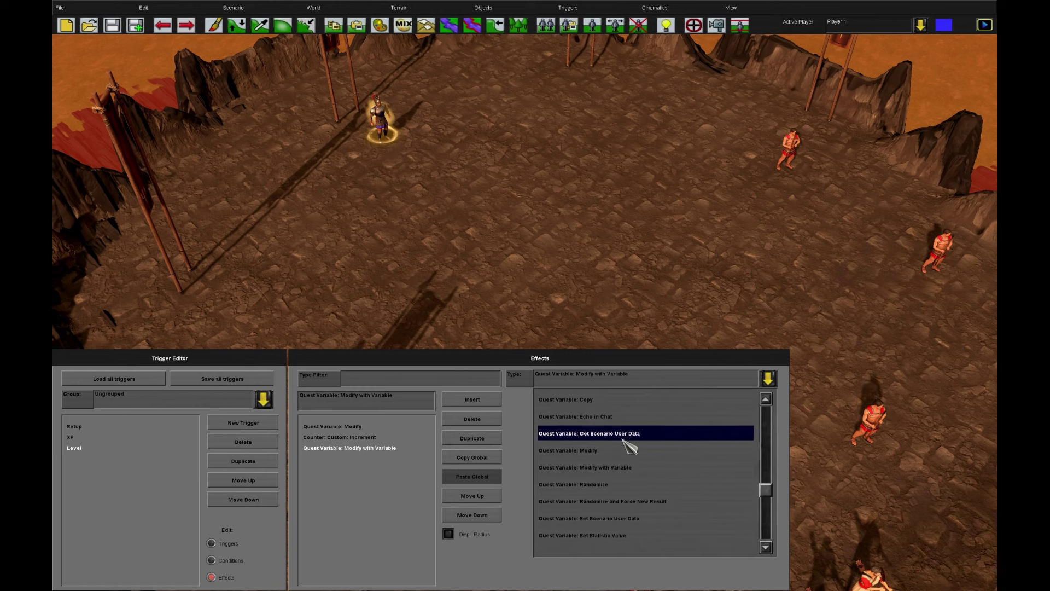
{"action": "left_click", "coordinate": [641, 469]}
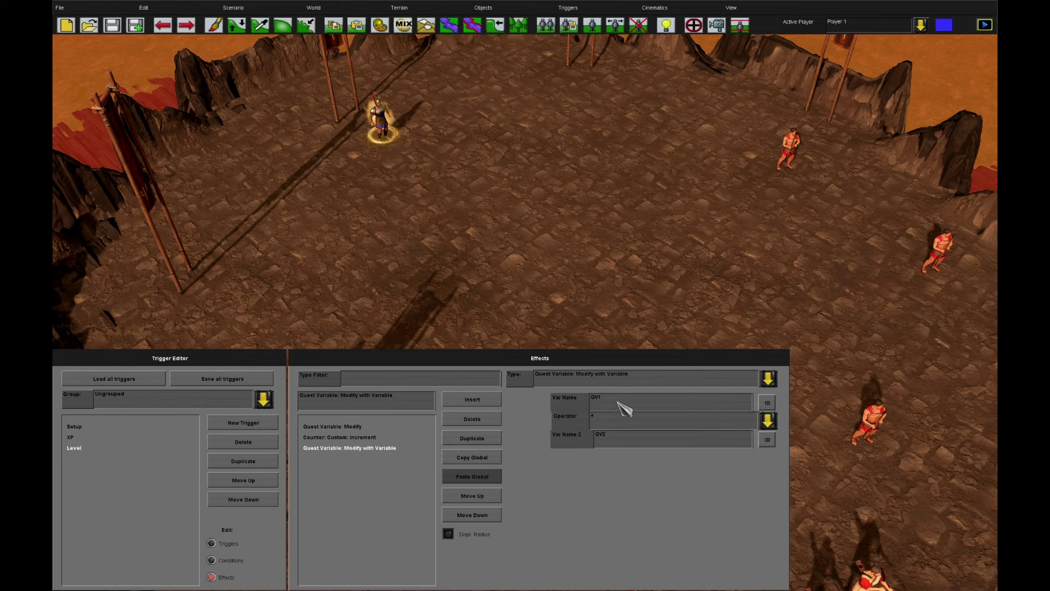
Set the Modify with Variable effect to variable XPRequired, operator + and second variable Increment
{"action": "left_click_drag", "start_coordinate": [622, 404], "coordinate": [578, 400]}
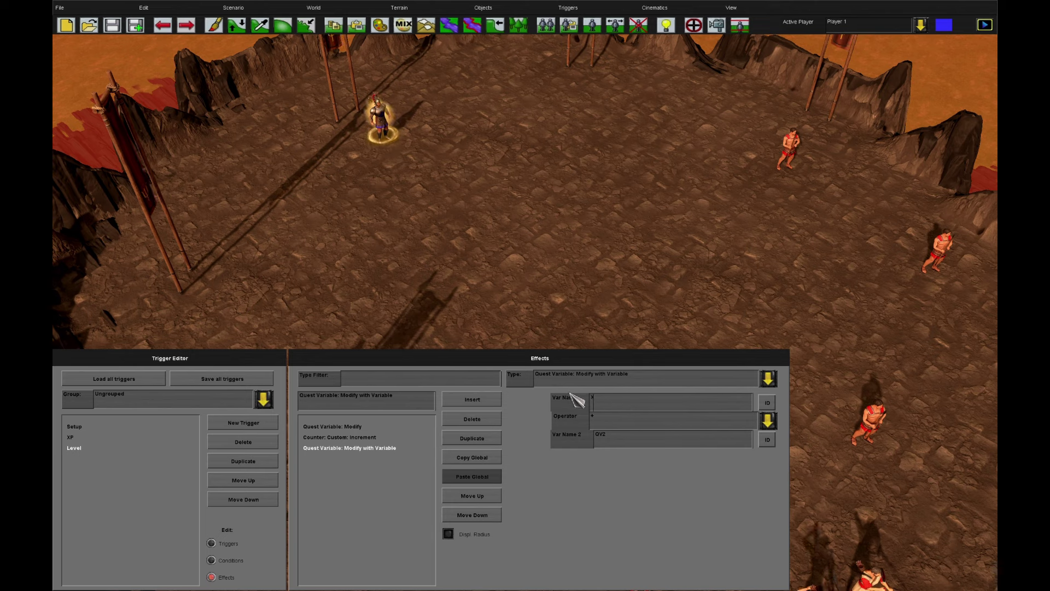
{"action": "type", "text": "XPRequire"}
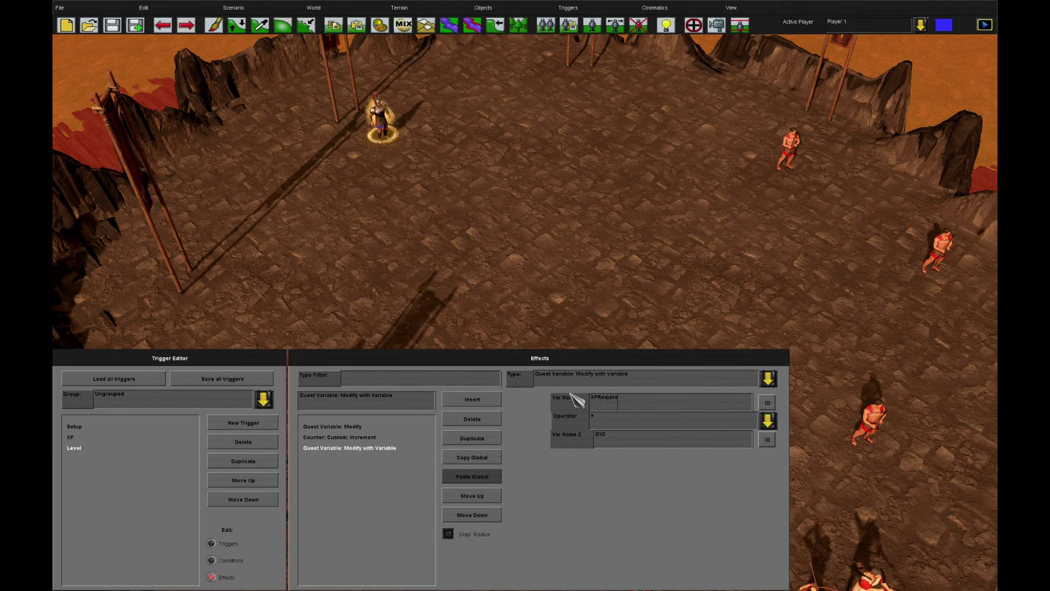
{"action": "type", "text": "d"}
{"action": "left_click_drag", "start_coordinate": [632, 432], "coordinate": [528, 433]}
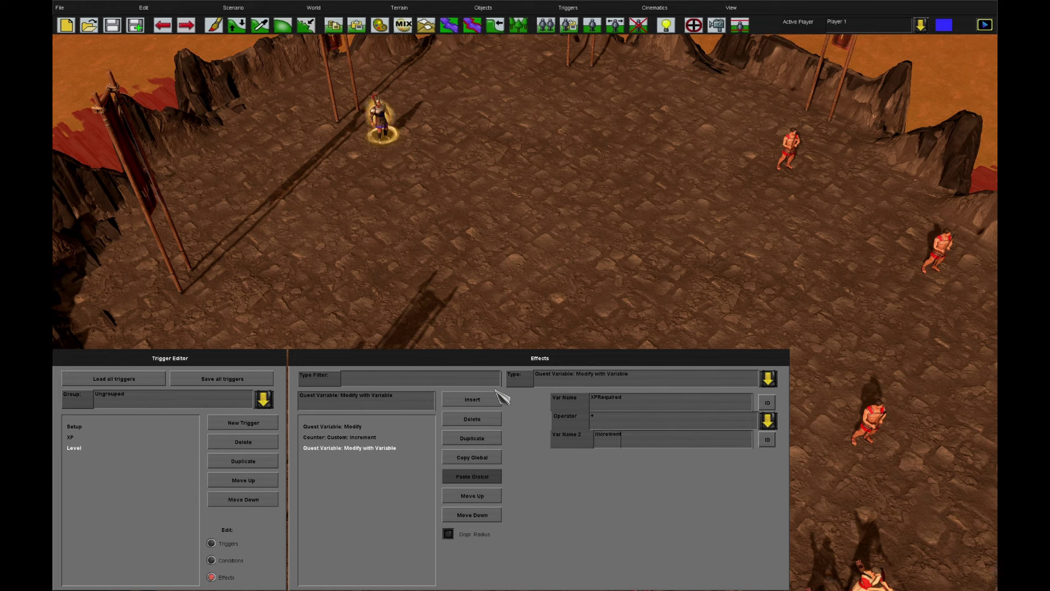
Add a Quest Variable: Modify effect to the Level trigger that adds 50 to Increment, placed above the Modify with Variable effect
{"action": "left_click", "coordinate": [472, 400]}
{"action": "left_click", "coordinate": [580, 379]}
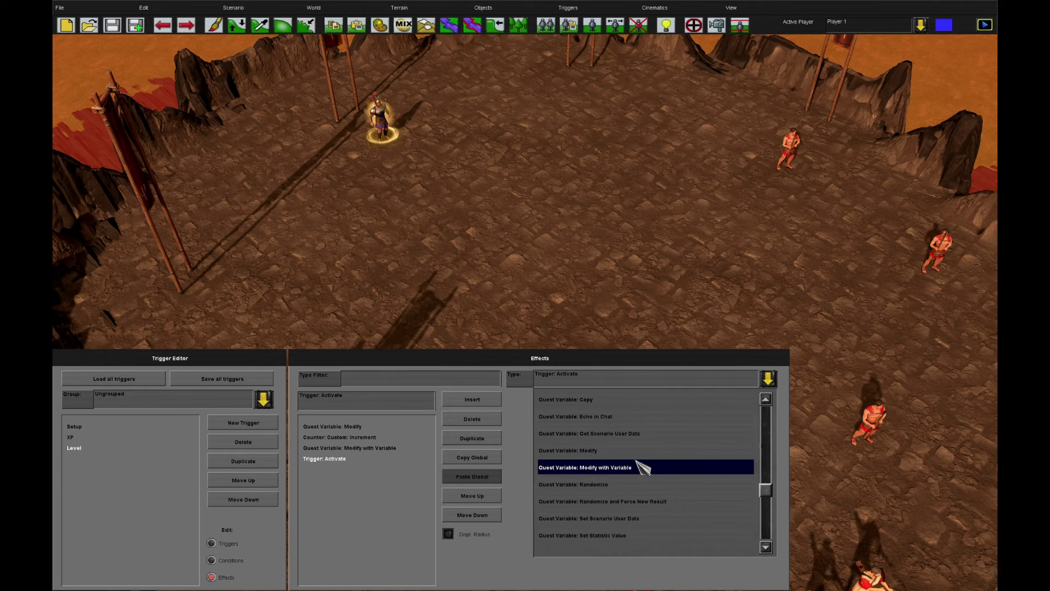
{"action": "left_click", "coordinate": [635, 450]}
{"action": "left_click", "coordinate": [618, 442]}
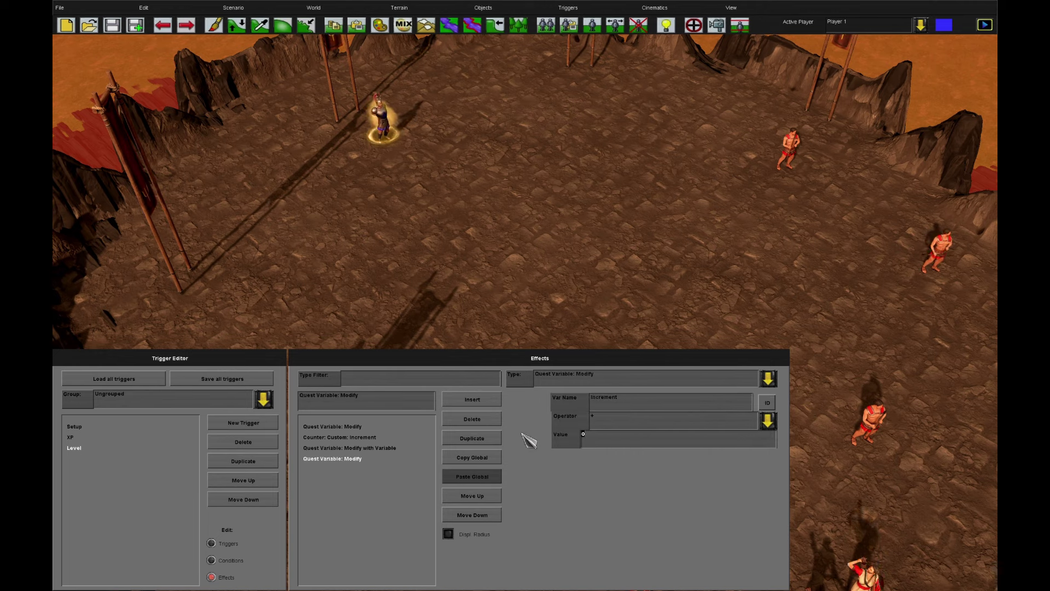
{"action": "type", "text": "50"}
{"action": "left_click", "coordinate": [488, 496]}
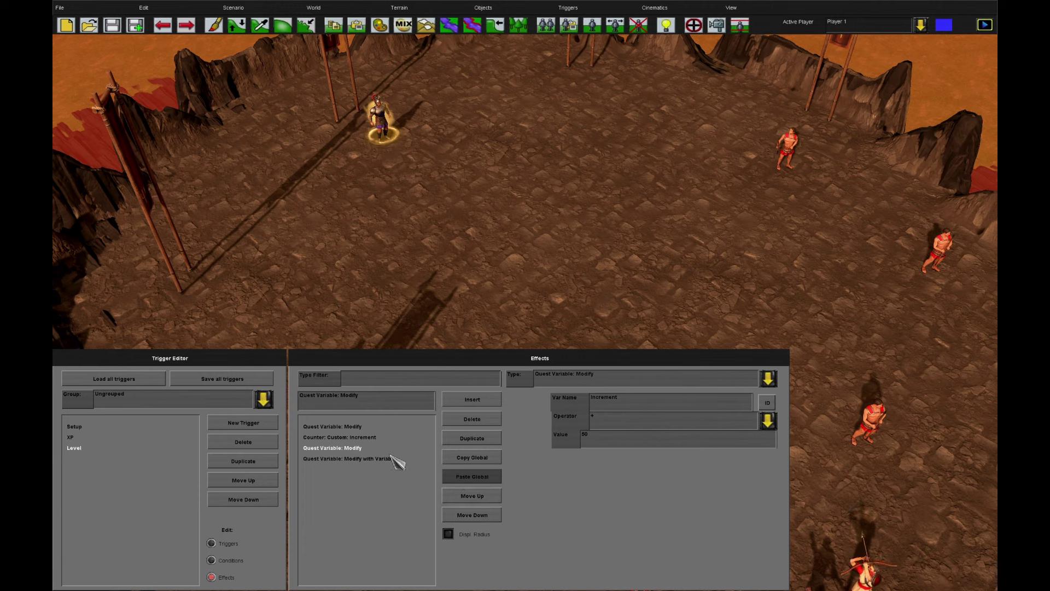
Review the variable and counter effects of the Setup and Level triggers, checking variable names, operators, values and the order of the effects
{"action": "left_click", "coordinate": [344, 426]}
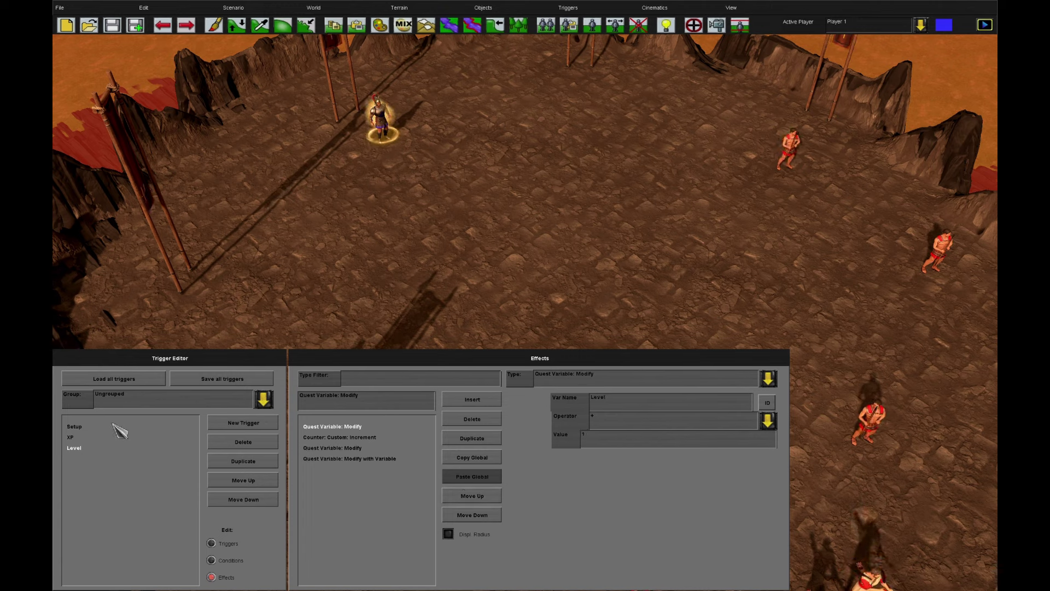
{"action": "left_click", "coordinate": [74, 426]}
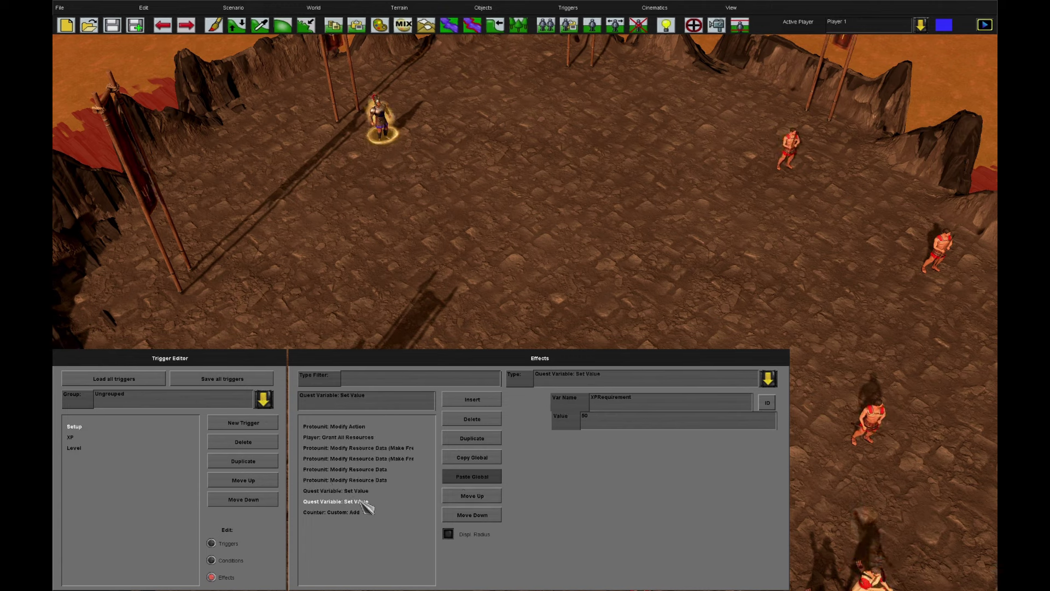
{"action": "left_click", "coordinate": [348, 491]}
{"action": "left_click", "coordinate": [82, 447]}
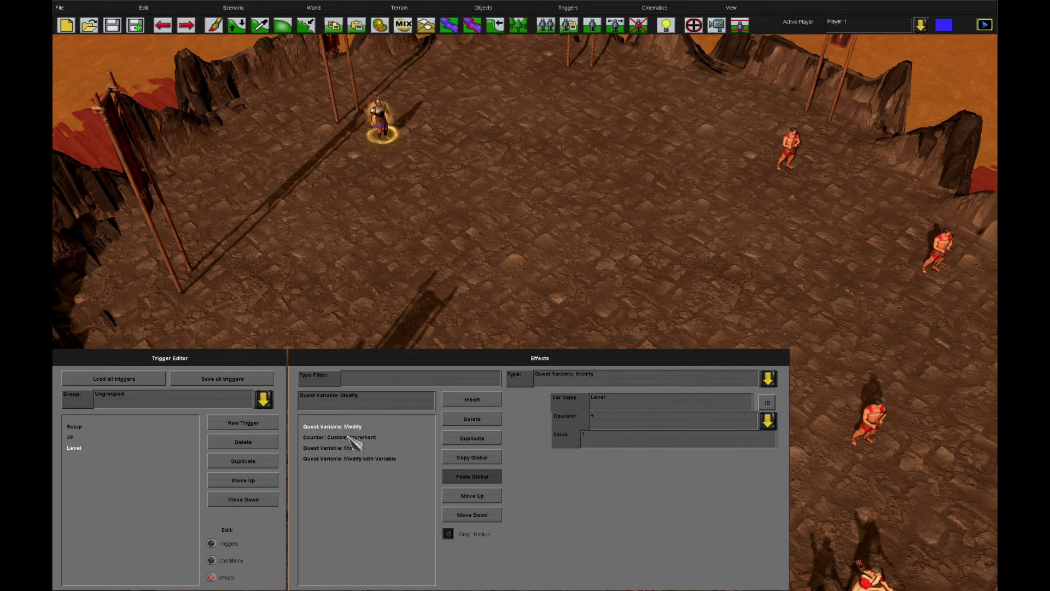
{"action": "left_click", "coordinate": [350, 437]}
{"action": "left_click", "coordinate": [346, 449]}
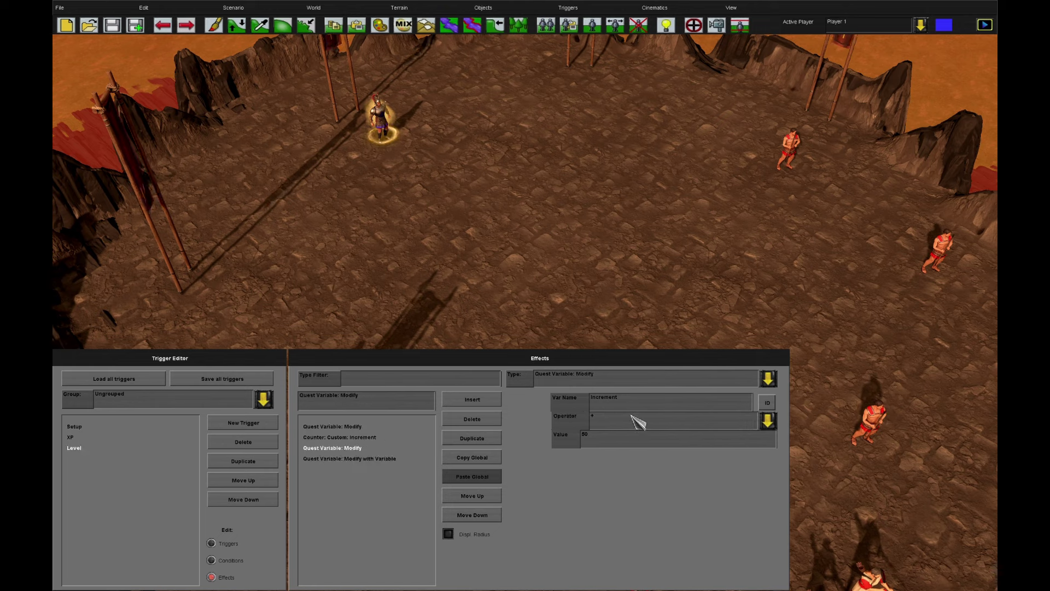
{"action": "left_click", "coordinate": [382, 459]}
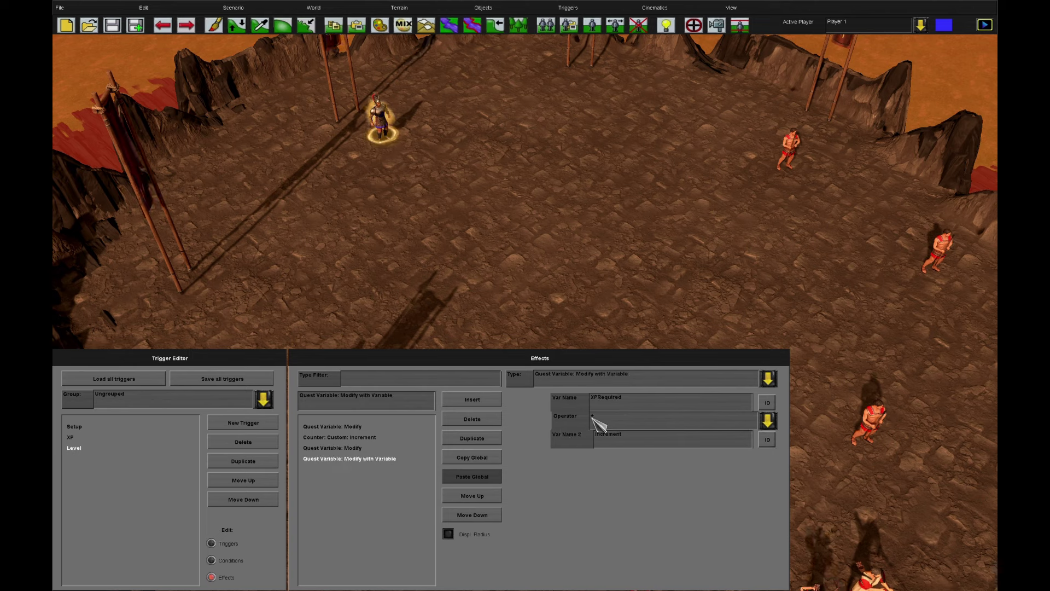
{"action": "left_click", "coordinate": [372, 448]}
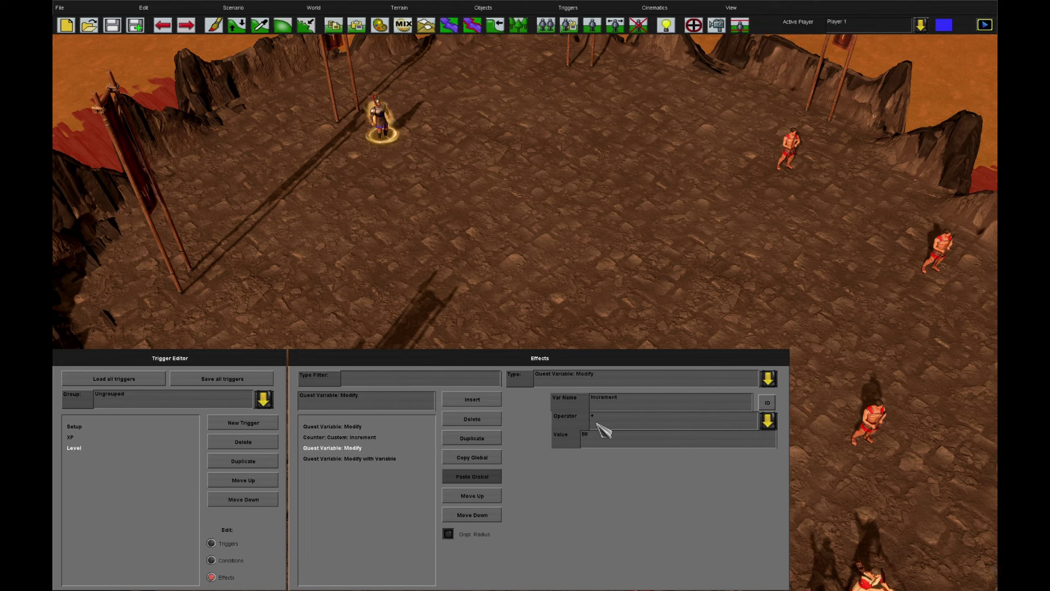
{"action": "left_click", "coordinate": [380, 459]}
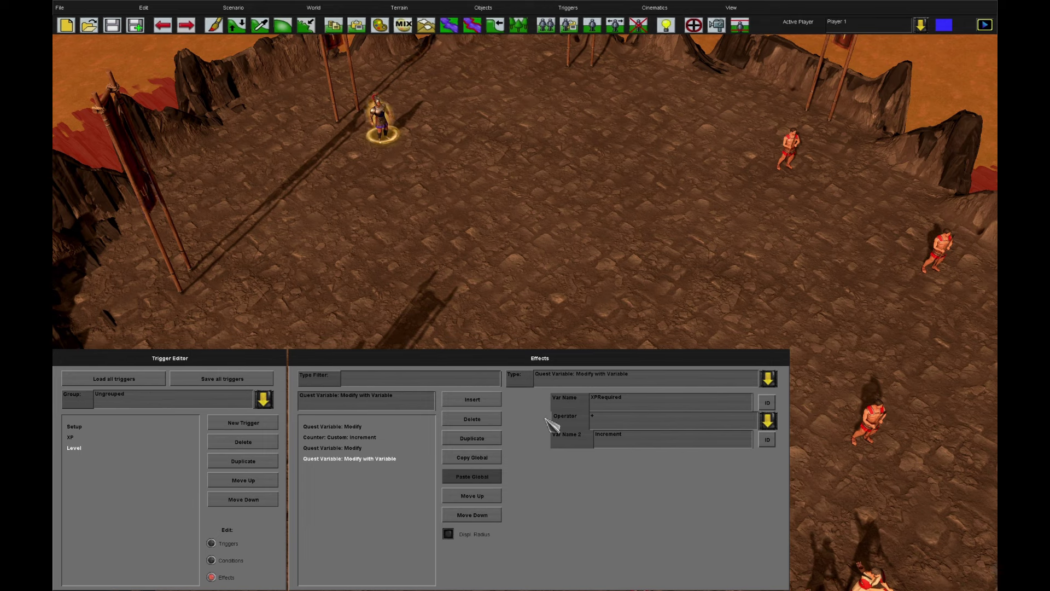
Create a new trigger named Counter and make it loop
{"action": "left_click", "coordinate": [225, 544]}
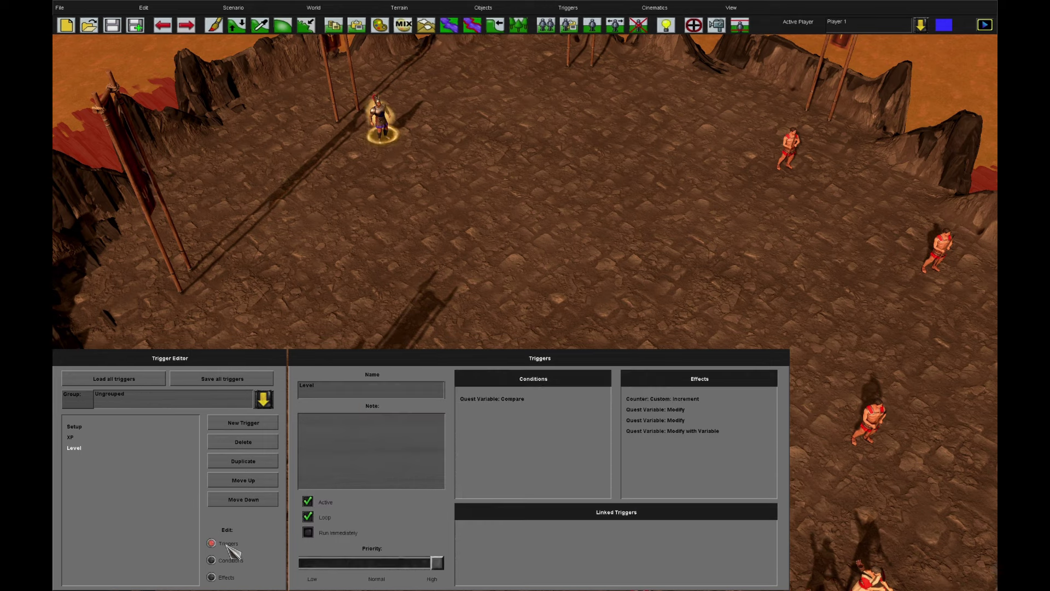
{"action": "left_click", "coordinate": [241, 423]}
{"action": "left_click_drag", "start_coordinate": [377, 396], "coordinate": [293, 386]}
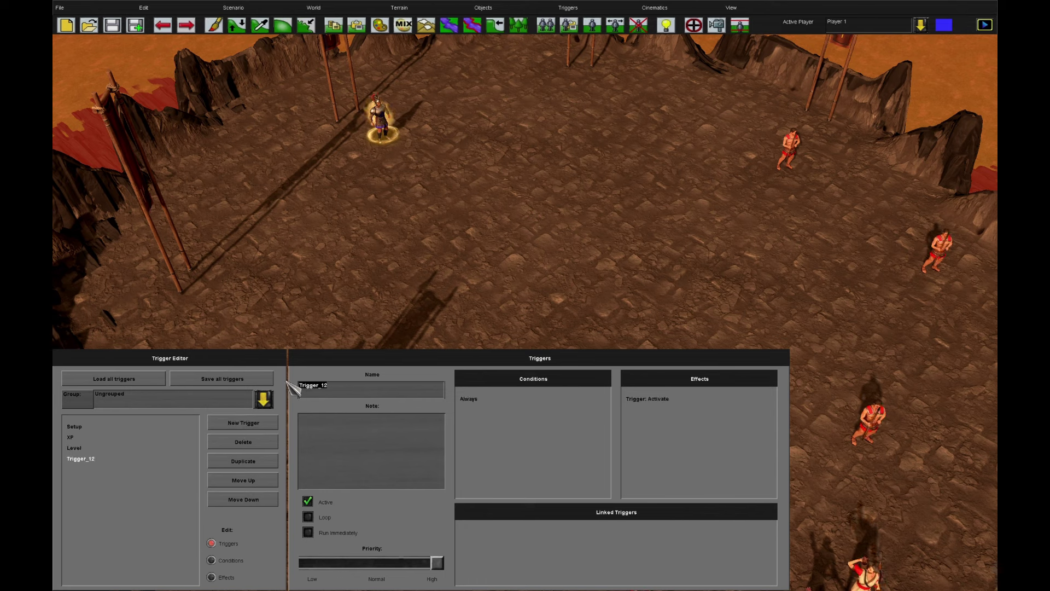
{"action": "type", "text": "Counter"}
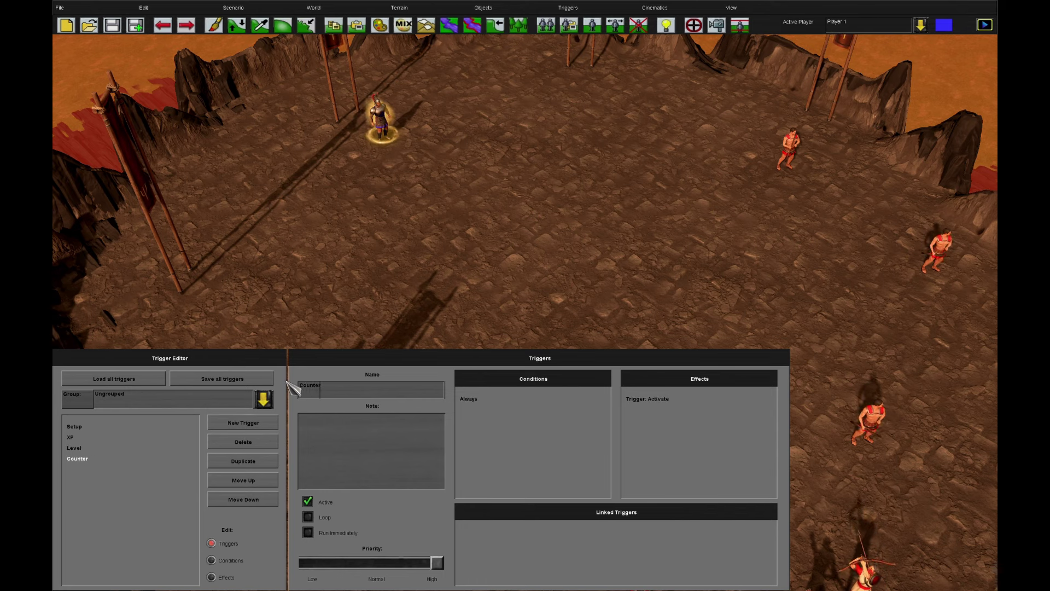
{"action": "left_click", "coordinate": [308, 517]}
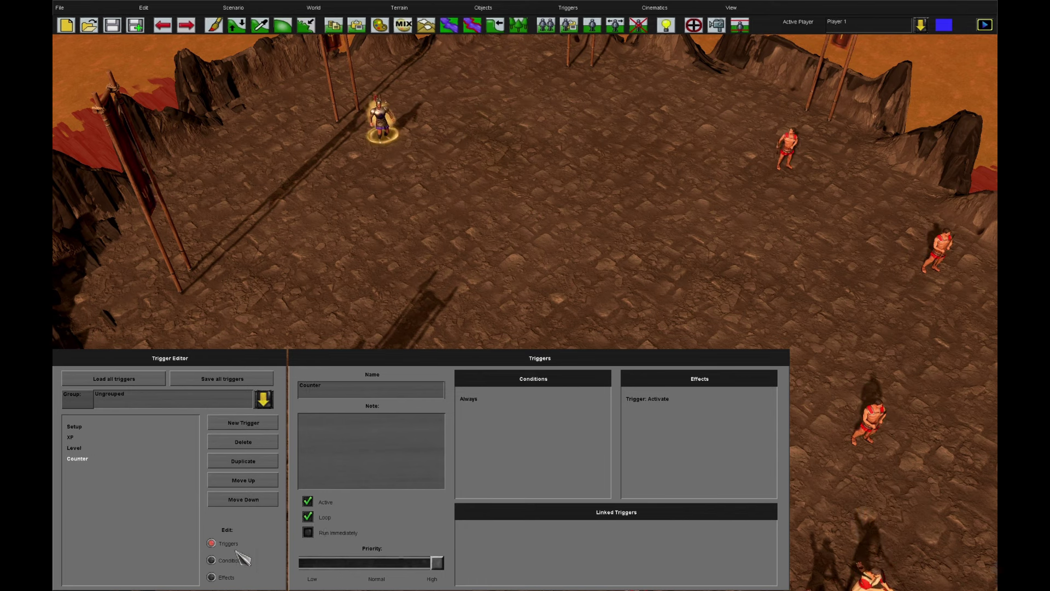
Change the Counter trigger's default effect to Quest Variable: Set Value with variable XPNeeded and value 0
{"action": "left_click", "coordinate": [228, 578]}
{"action": "left_click", "coordinate": [629, 377]}
{"action": "scroll", "coordinate": [629, 426], "scroll_direction": "down", "scroll_amount": 10}
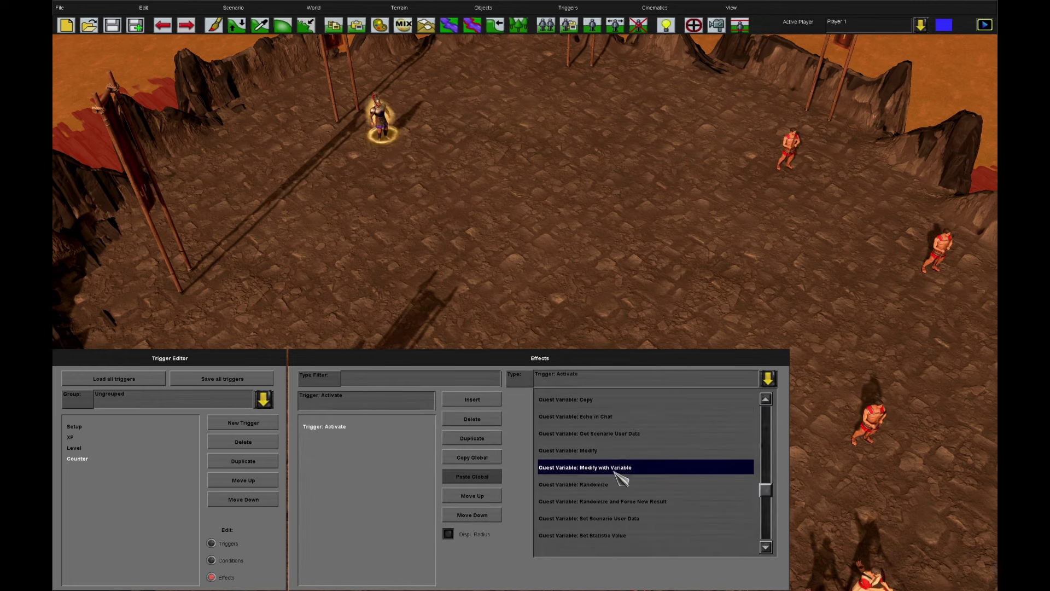
{"action": "left_click", "coordinate": [622, 536]}
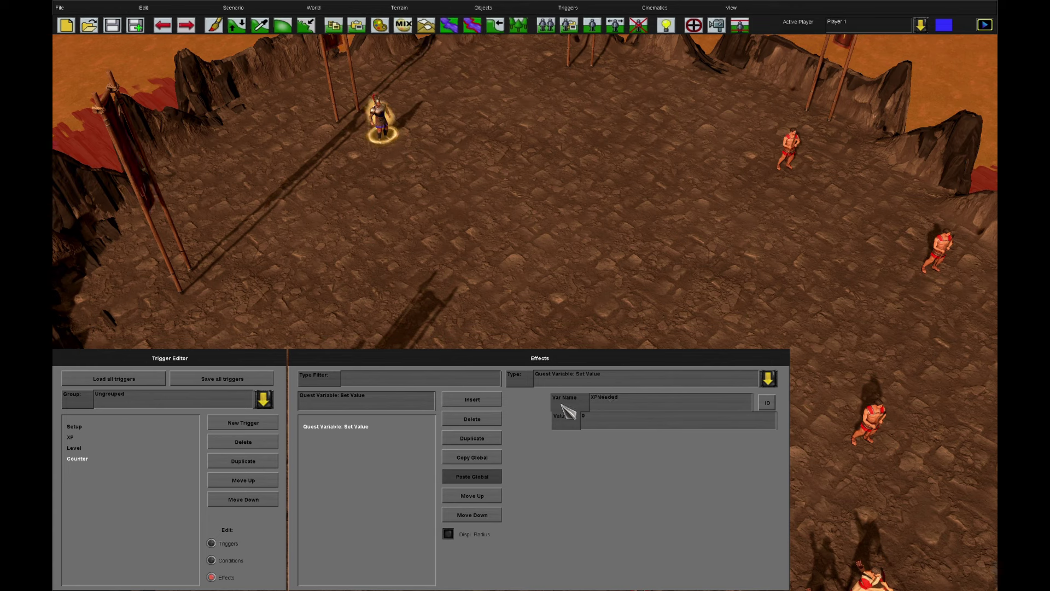
Add a Quest Variable: Modify with Variable effect to the Counter trigger that adds XPRequirement to XPNeeded
{"action": "left_click", "coordinate": [472, 400]}
{"action": "left_click", "coordinate": [580, 377]}
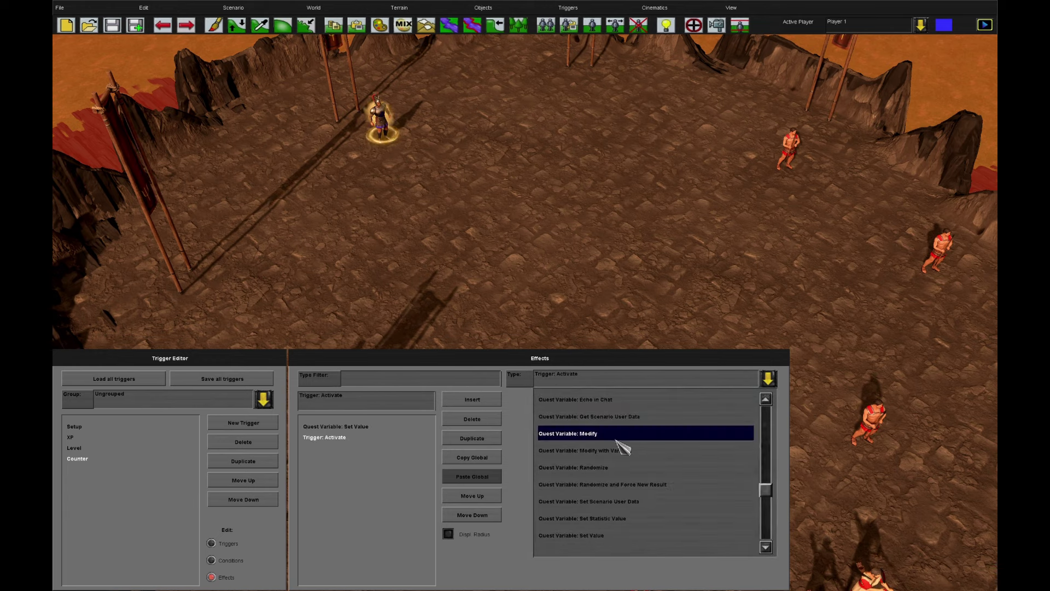
{"action": "left_click", "coordinate": [645, 453]}
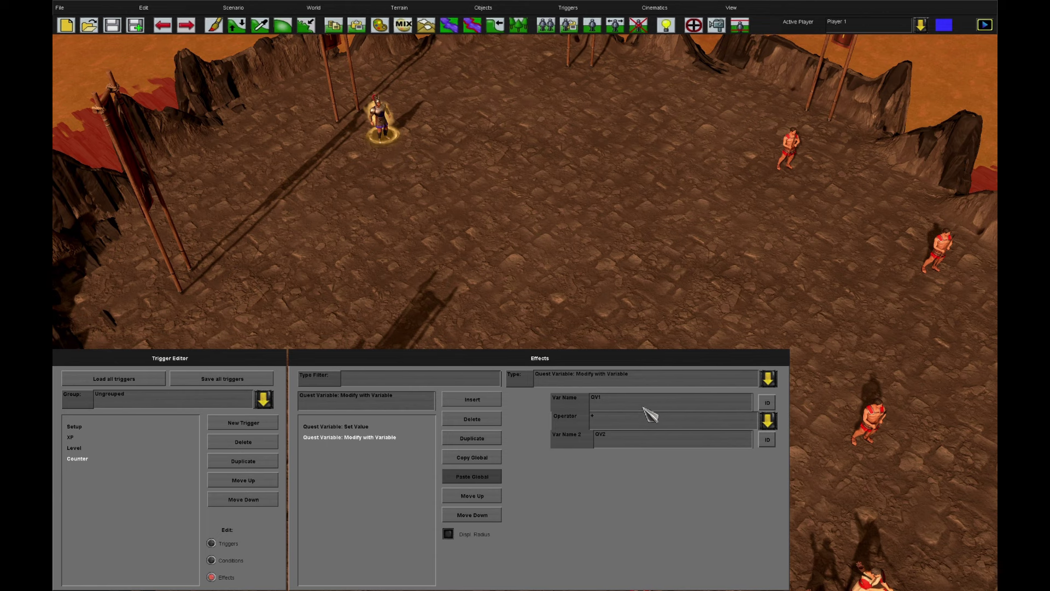
{"action": "left_click", "coordinate": [597, 398]}
{"action": "type", "text": "XPNeeded"}
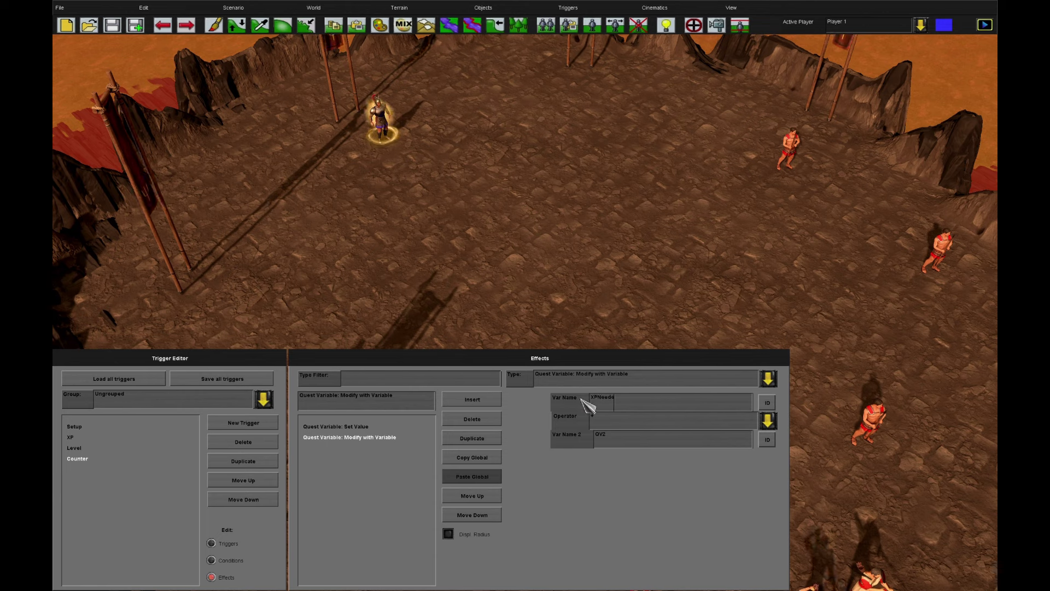
{"action": "left_click", "coordinate": [611, 438]}
{"action": "type", "text": "XPR"}
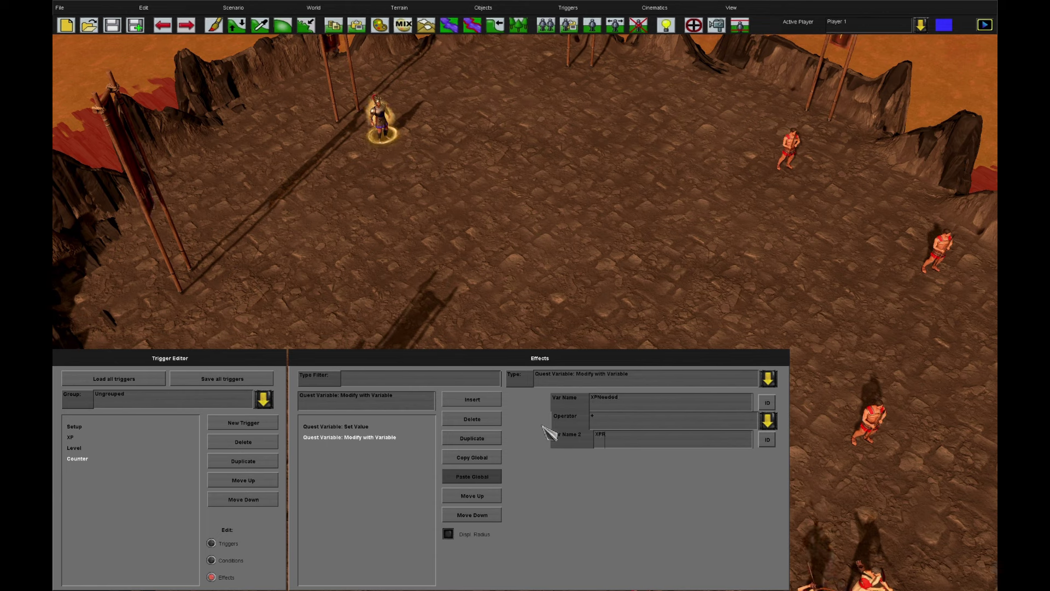
{"action": "type", "text": "equirement"}
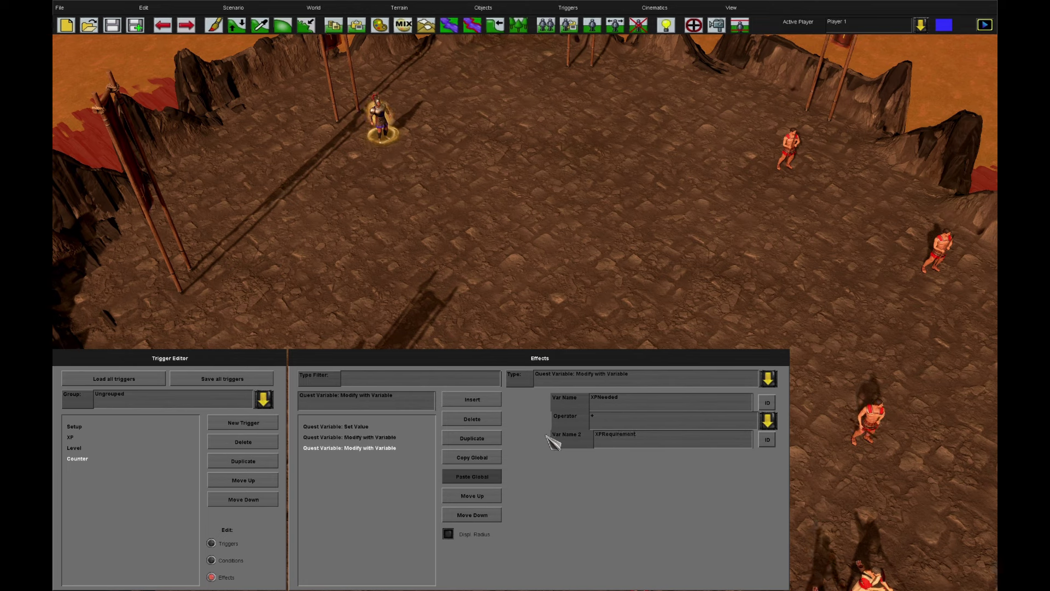
Set the duplicated Modify with Variable effect to operator - and second variable XP
{"action": "left_click", "coordinate": [602, 420]}
{"action": "left_click", "coordinate": [614, 454]}
{"action": "left_click_drag", "start_coordinate": [627, 436], "coordinate": [606, 435]}
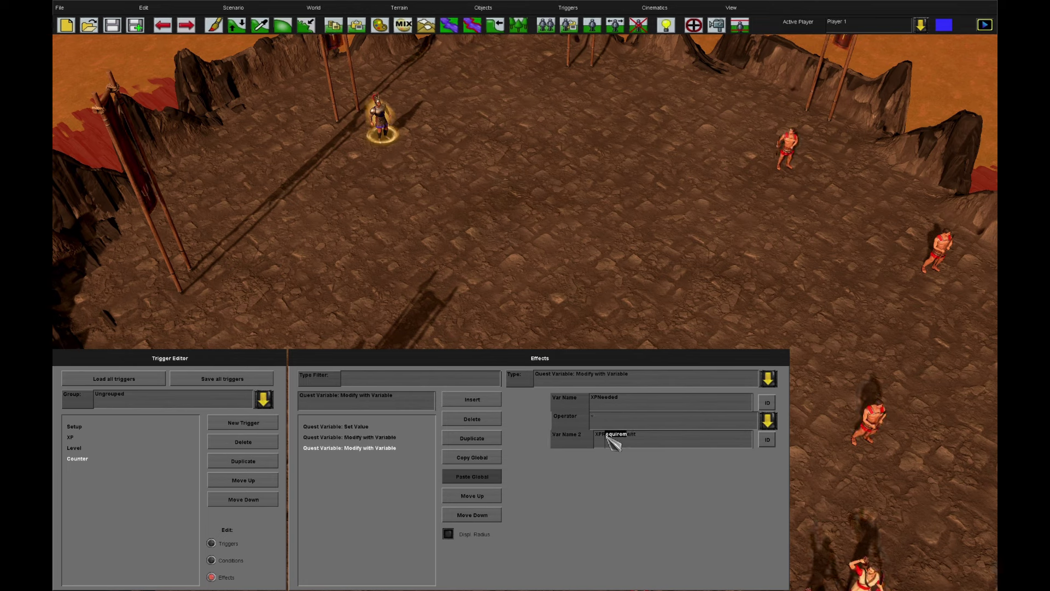
{"action": "key", "text": "BackSpace"}
{"action": "key", "text": "BackSpace"}
{"action": "key", "text": "Delete"}
{"action": "key", "text": "Delete"}
{"action": "key", "text": "Delete"}
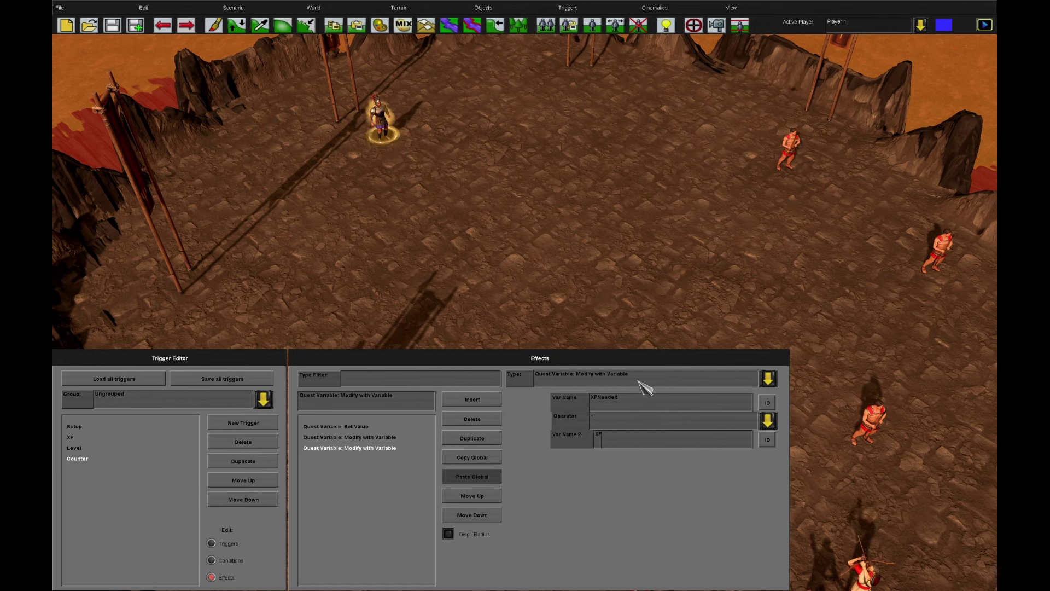
Add a Fake Counter: Set Text effect to the Counter trigger with the text "XP Required:"
{"action": "left_click", "coordinate": [474, 399]}
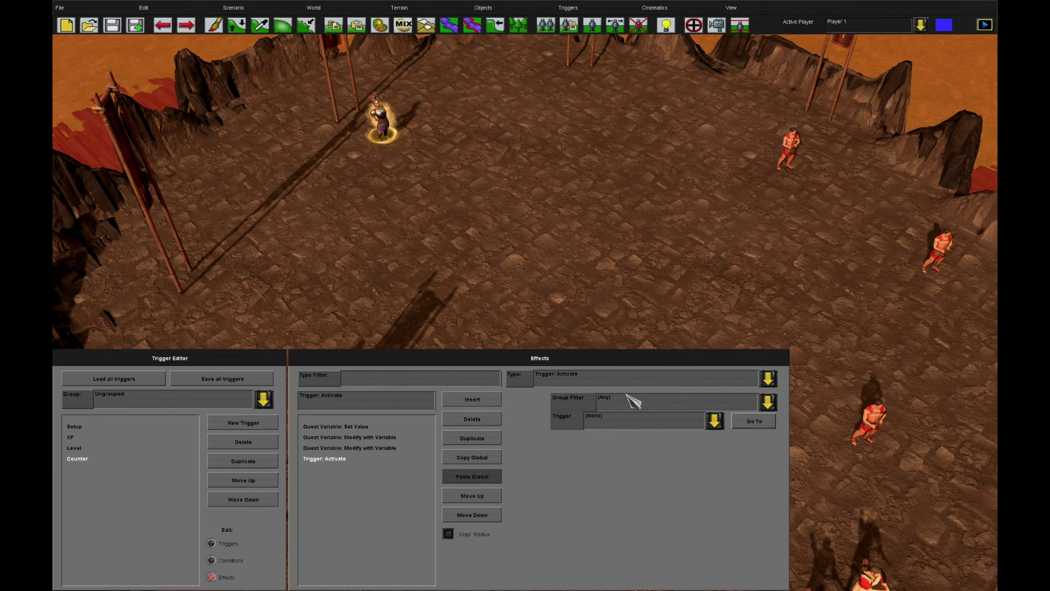
{"action": "left_click", "coordinate": [629, 380]}
{"action": "scroll", "coordinate": [633, 441], "scroll_direction": "up", "scroll_amount": 5}
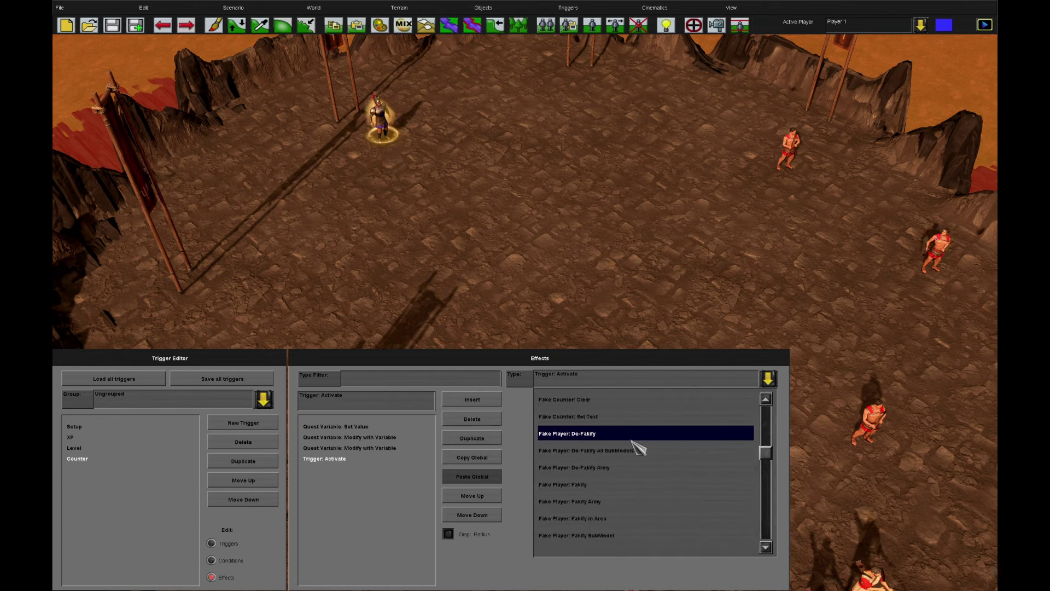
{"action": "left_click", "coordinate": [643, 416]}
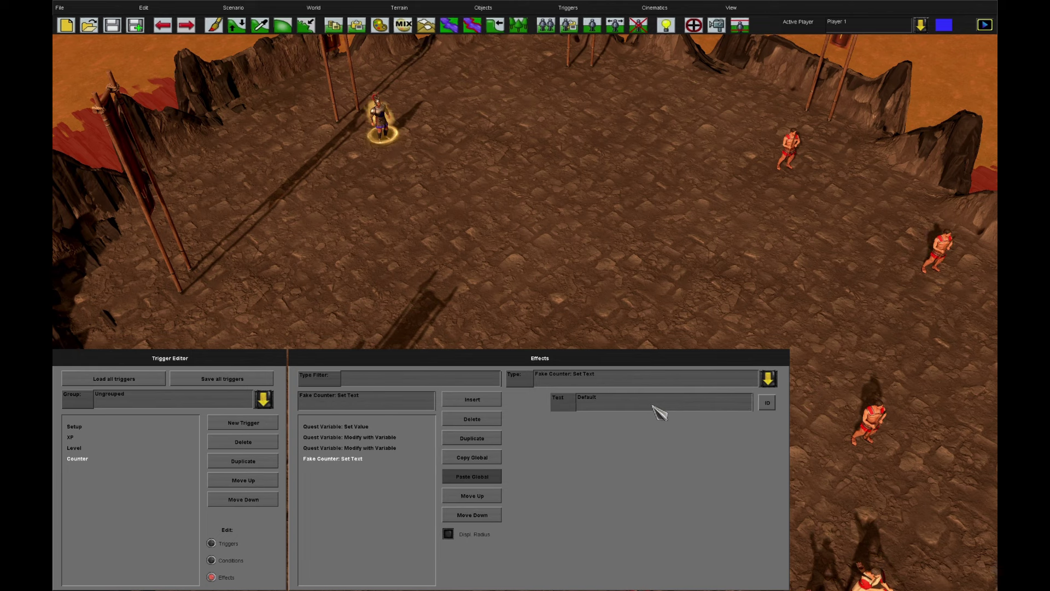
{"action": "left_click", "coordinate": [653, 405]}
{"action": "type", "text": "XP Required:"}
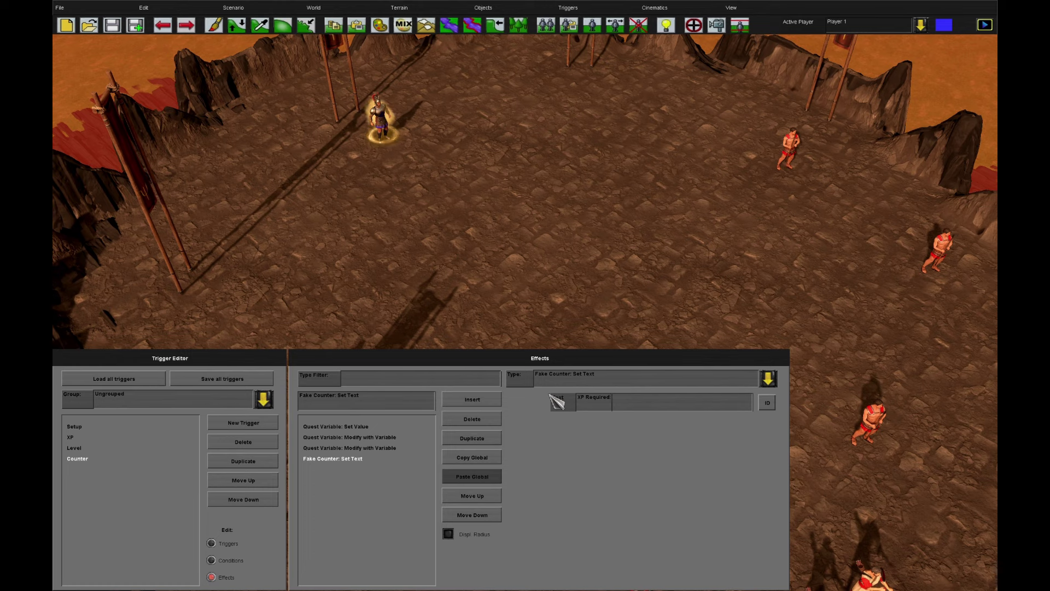
Copy the text code for XPNeeded from a temporary XReference: Quest Variable effect and delete that effect
{"action": "left_click", "coordinate": [472, 399]}
{"action": "left_click", "coordinate": [578, 381]}
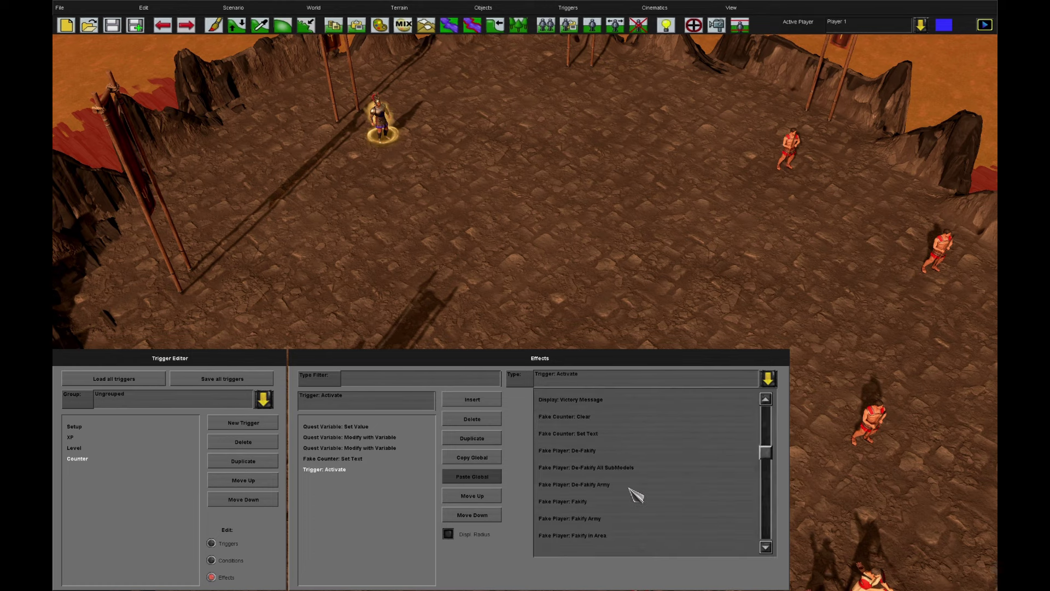
{"action": "scroll", "coordinate": [629, 514], "scroll_direction": "down", "scroll_amount": 5}
{"action": "left_click", "coordinate": [632, 518]}
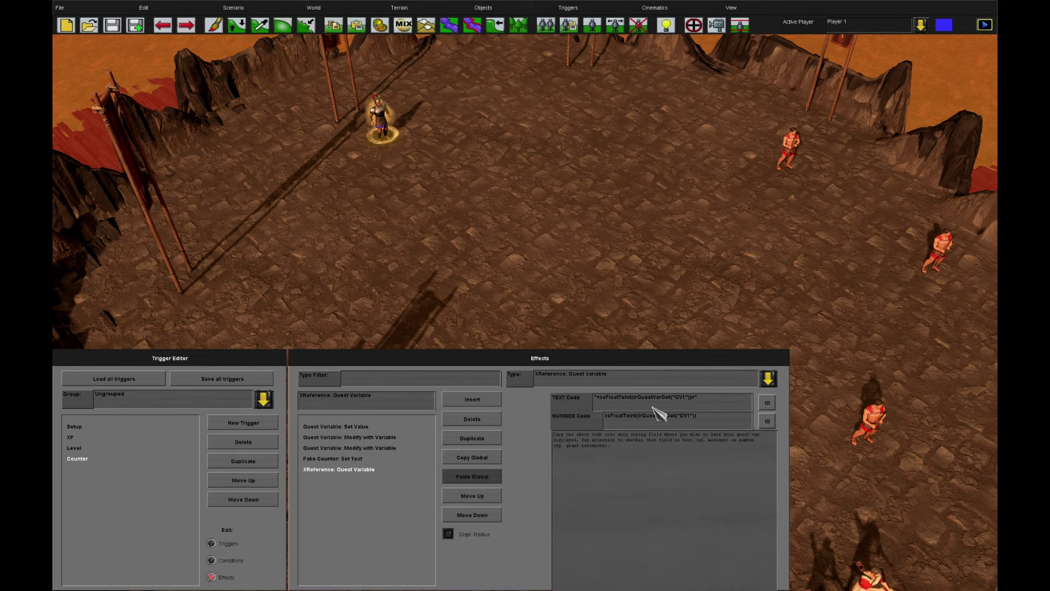
{"action": "left_click", "coordinate": [695, 407]}
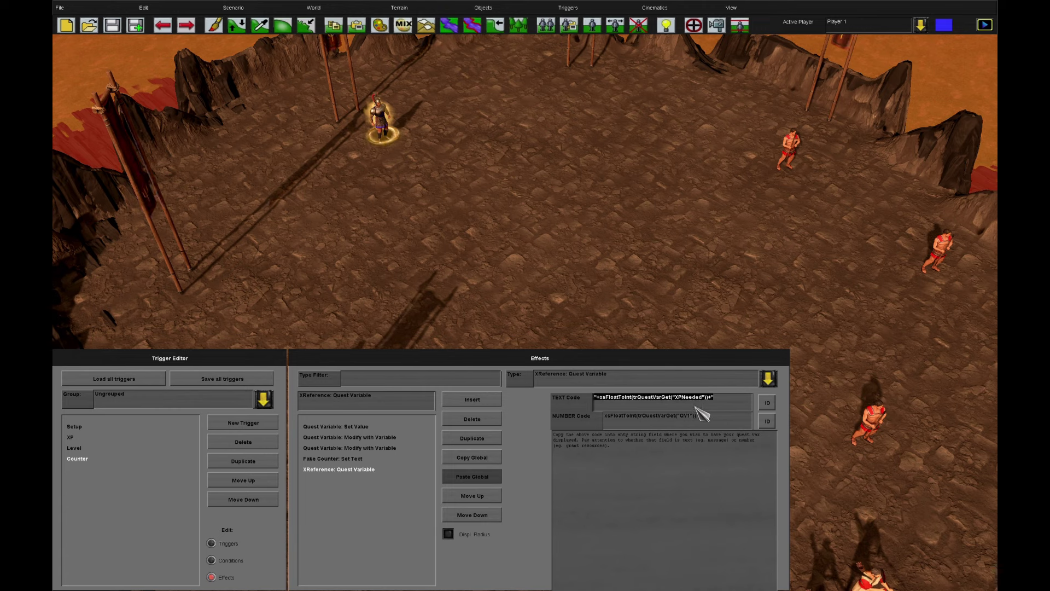
{"action": "left_click", "coordinate": [472, 419]}
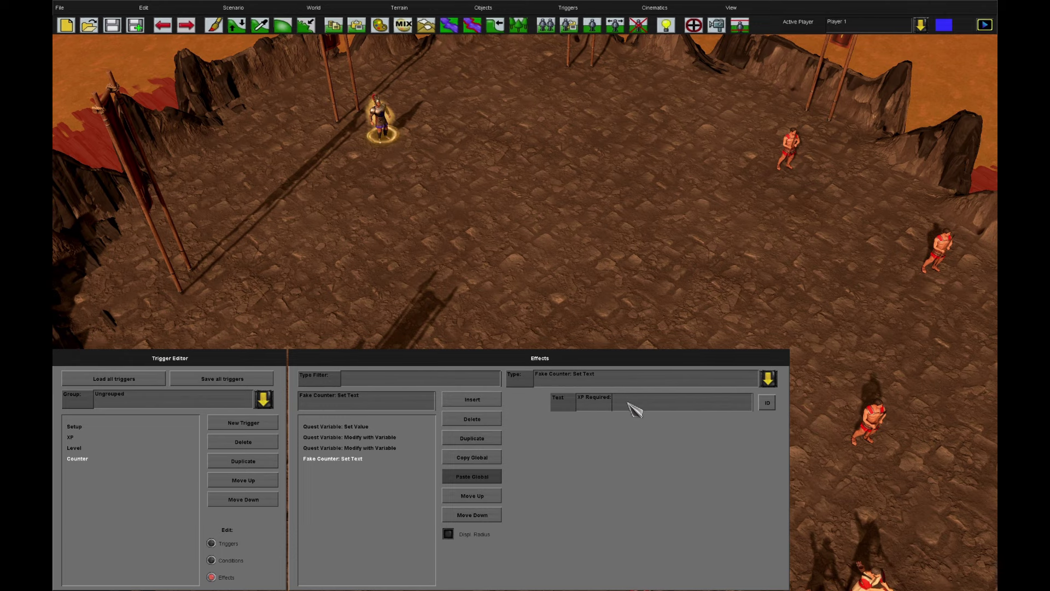
Playtest the scenario by casting the Bolt god power on an enemy unit, and return to the editor
{"action": "left_click", "coordinate": [234, 7]}
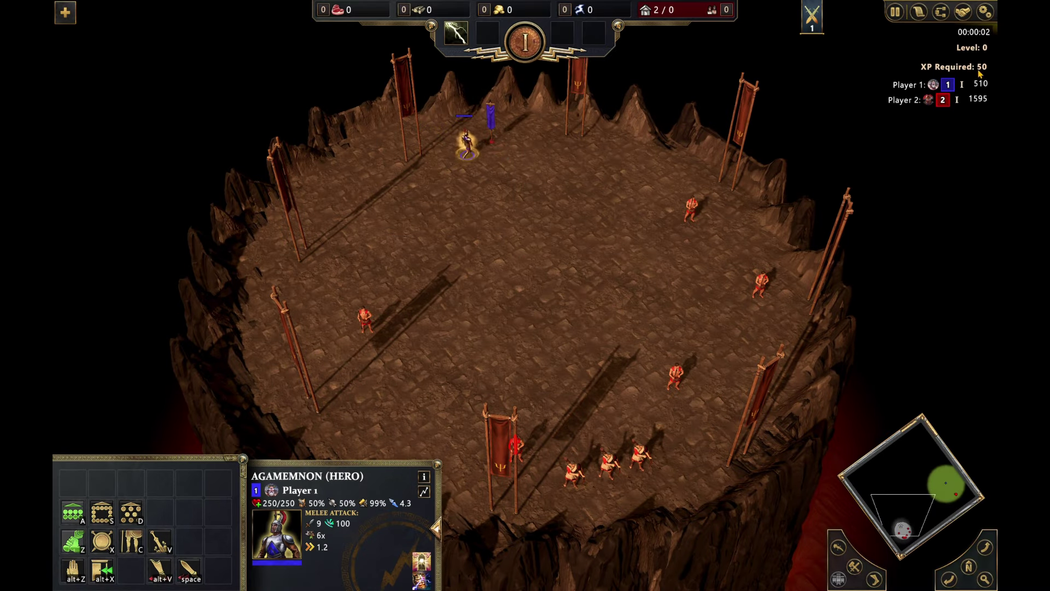
{"action": "left_click", "coordinate": [460, 34]}
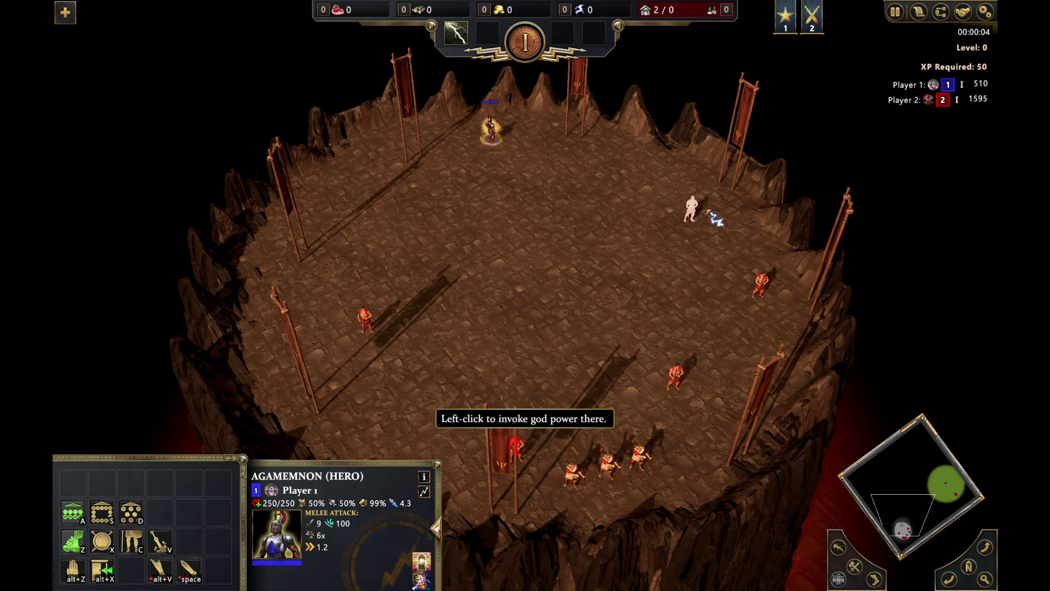
{"action": "left_click", "coordinate": [691, 207]}
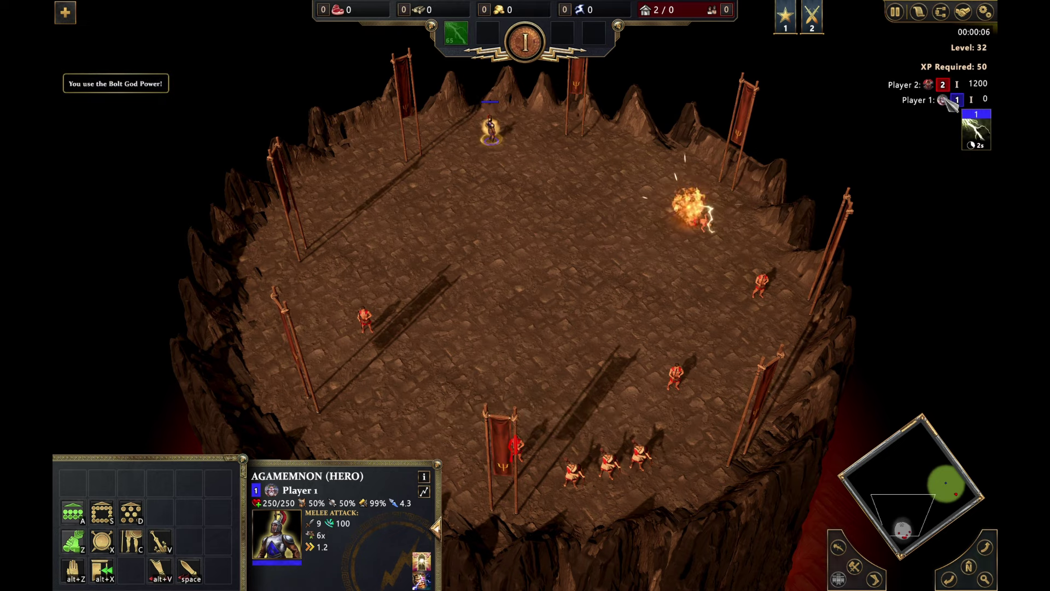
{"action": "left_click", "coordinate": [986, 12]}
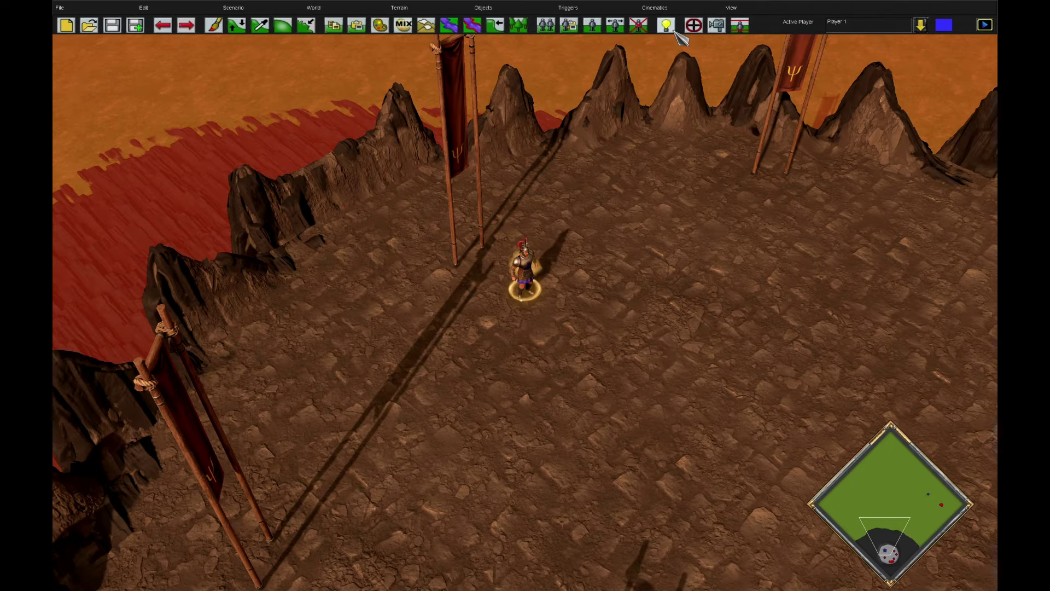
Review the Level trigger's Compare condition and its effects, checking the variable names used in each
{"action": "left_click", "coordinate": [694, 25]}
{"action": "left_click", "coordinate": [105, 454]}
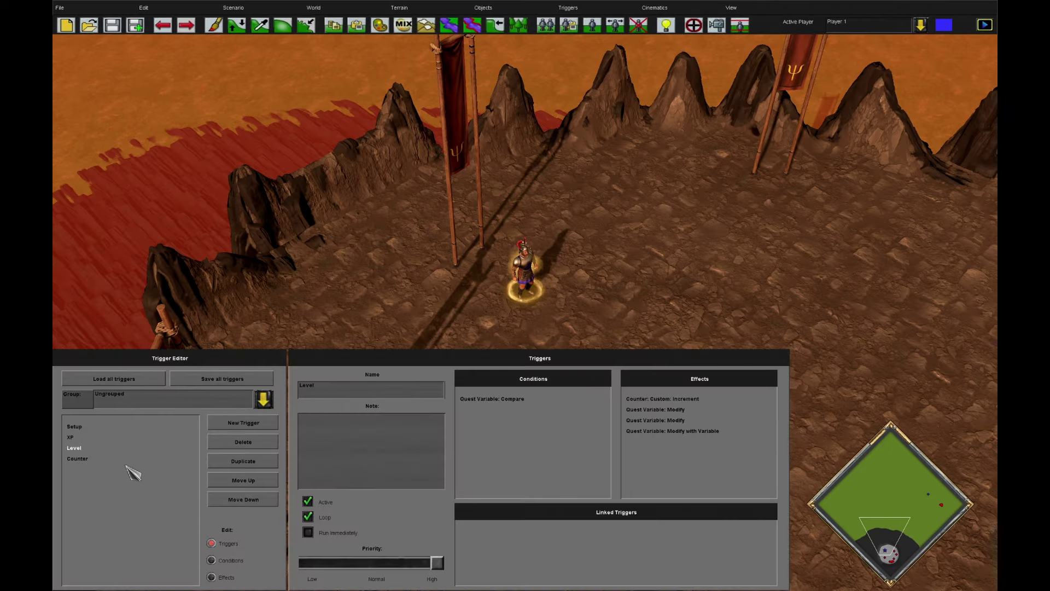
{"action": "left_click", "coordinate": [221, 557]}
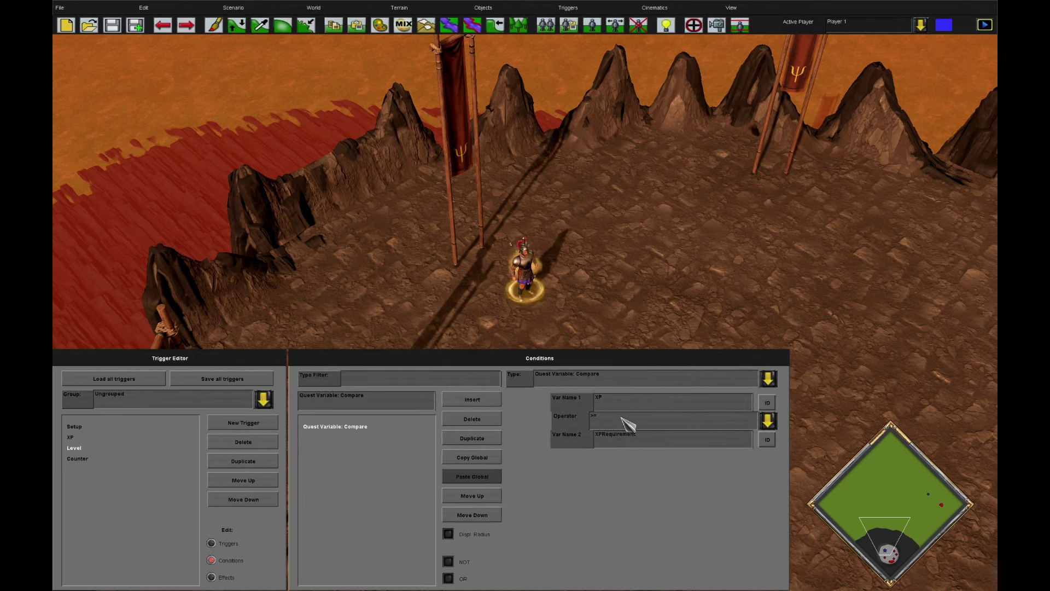
{"action": "left_click", "coordinate": [229, 575]}
{"action": "left_click", "coordinate": [369, 437]}
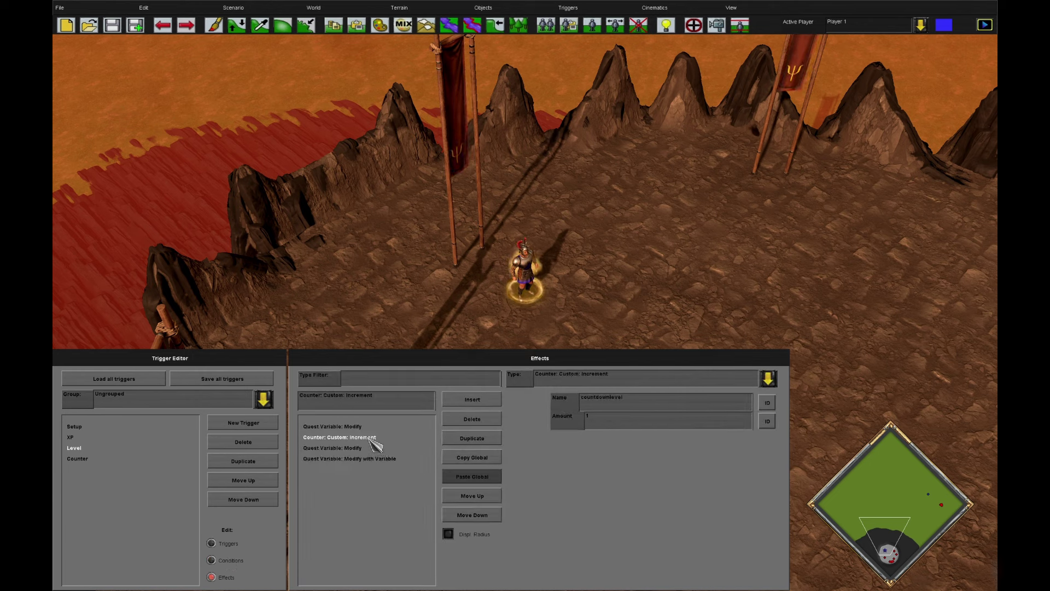
{"action": "left_click", "coordinate": [364, 448]}
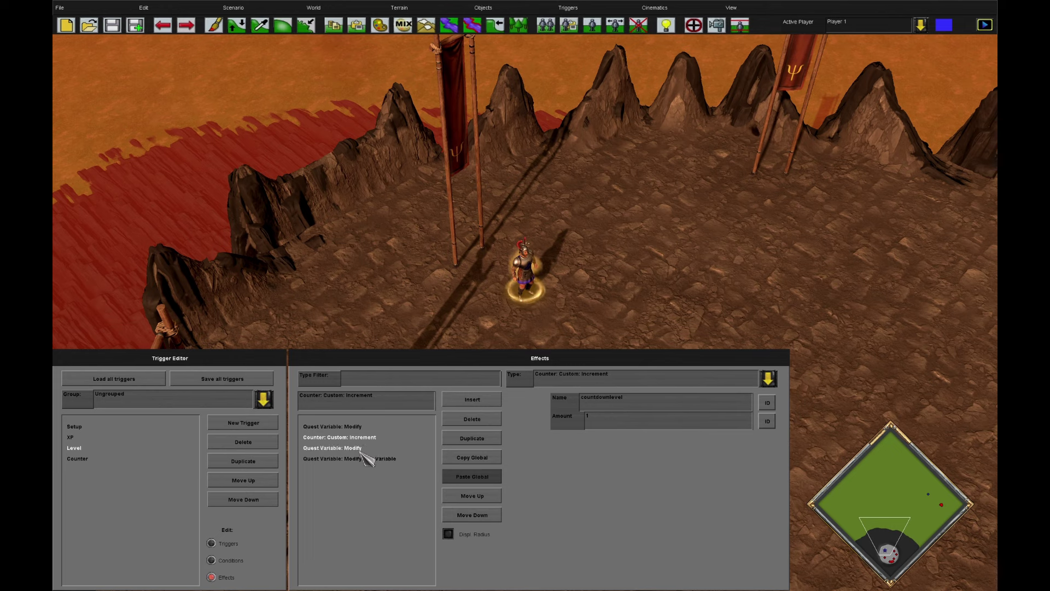
{"action": "left_click", "coordinate": [394, 459]}
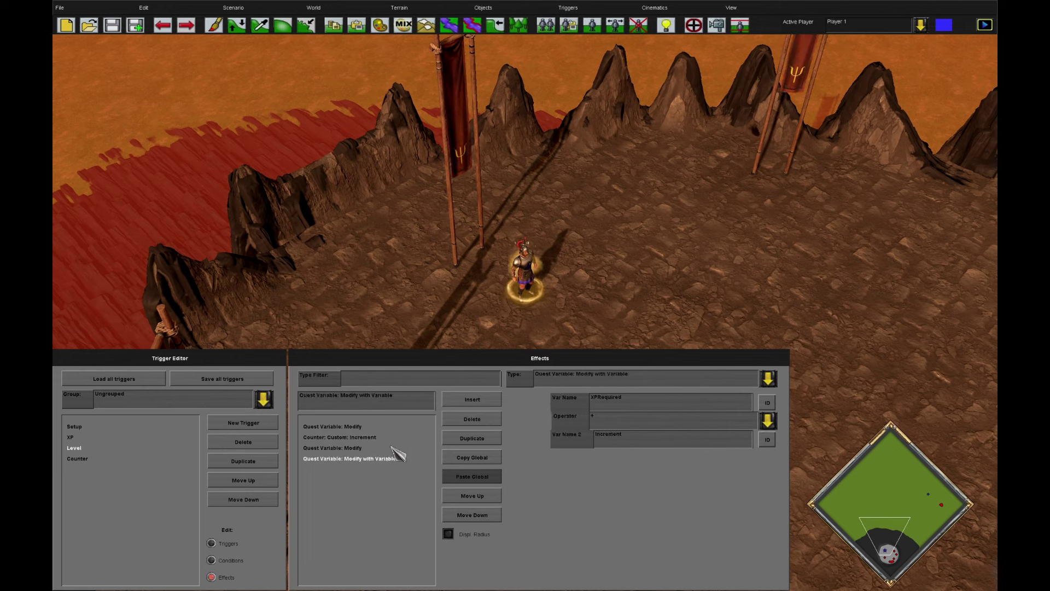
{"action": "left_click", "coordinate": [356, 437]}
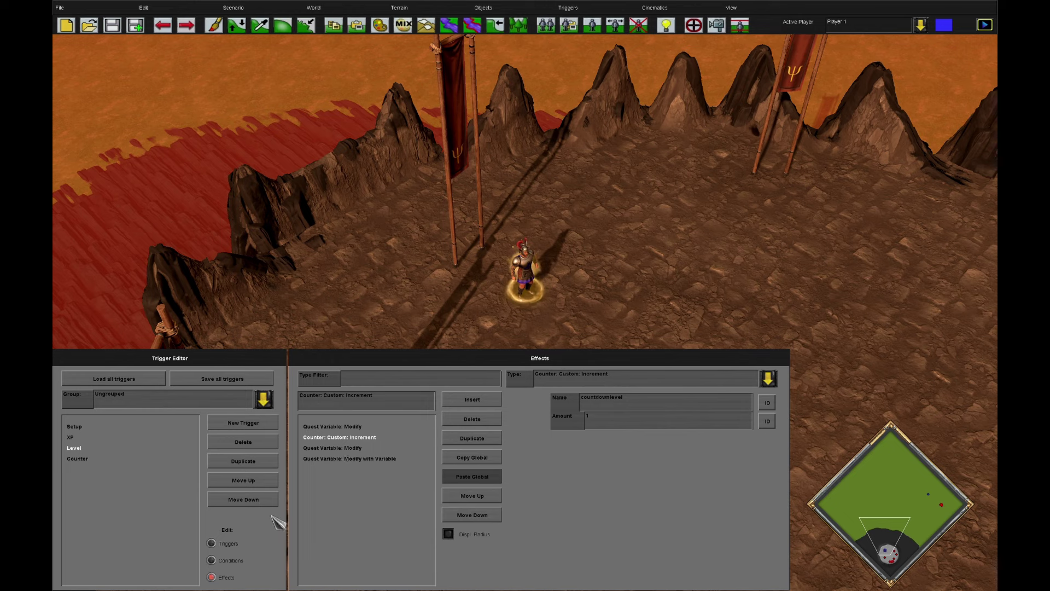
Copy XPRequirement from the Level trigger's Compare condition into the first variable of its Modify with Variable effect
{"action": "left_click", "coordinate": [220, 562]}
{"action": "left_click_drag", "start_coordinate": [647, 433], "coordinate": [555, 432]}
{"action": "left_click", "coordinate": [212, 577]}
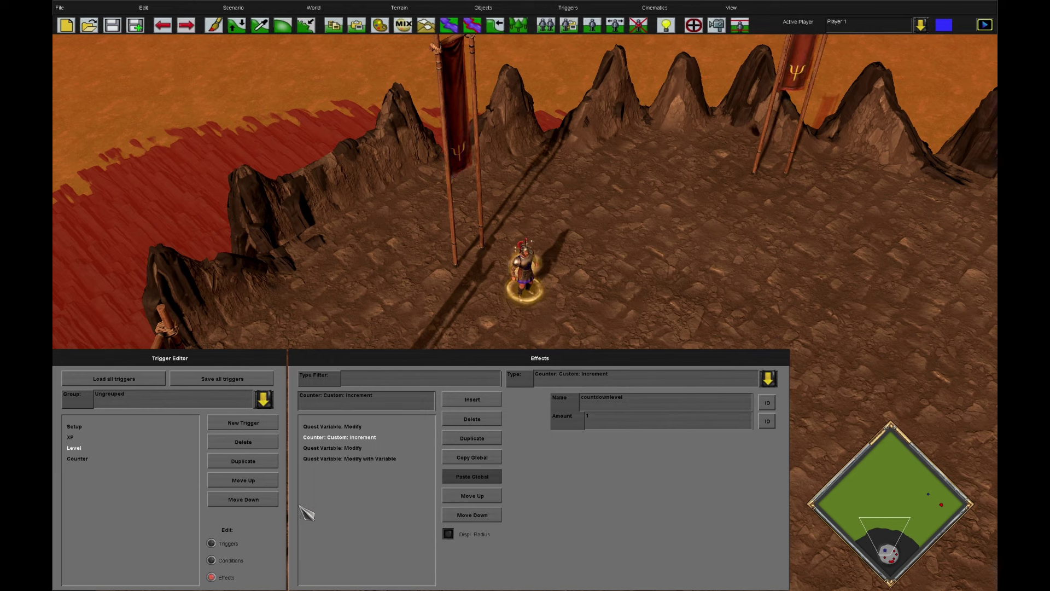
{"action": "left_click", "coordinate": [345, 447]}
{"action": "left_click", "coordinate": [386, 459]}
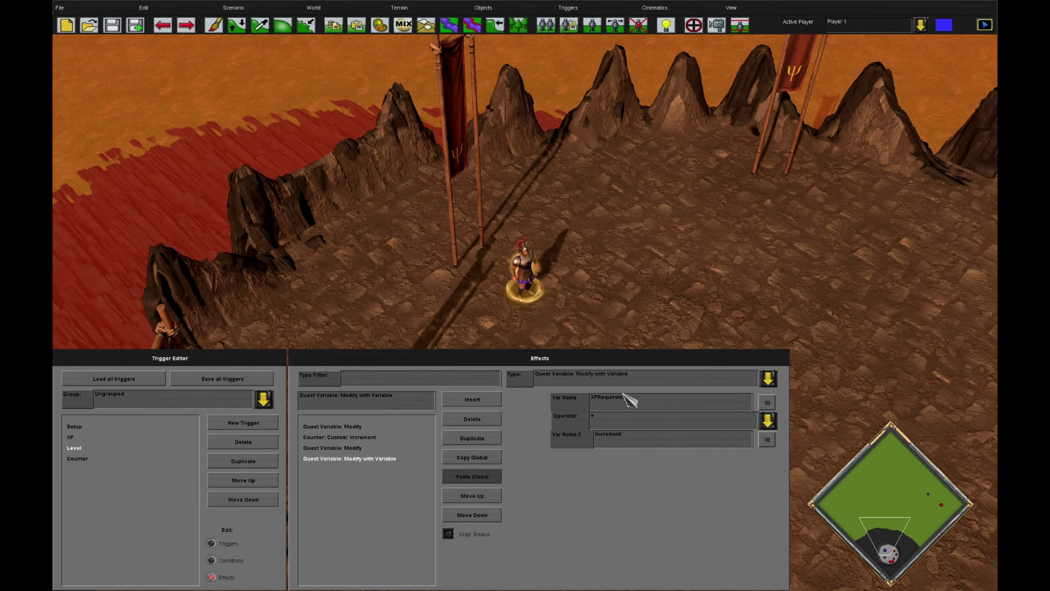
Playtest the scenario as player 1 on Standard difficulty
{"action": "left_click", "coordinate": [233, 7]}
{"action": "left_click", "coordinate": [303, 83]}
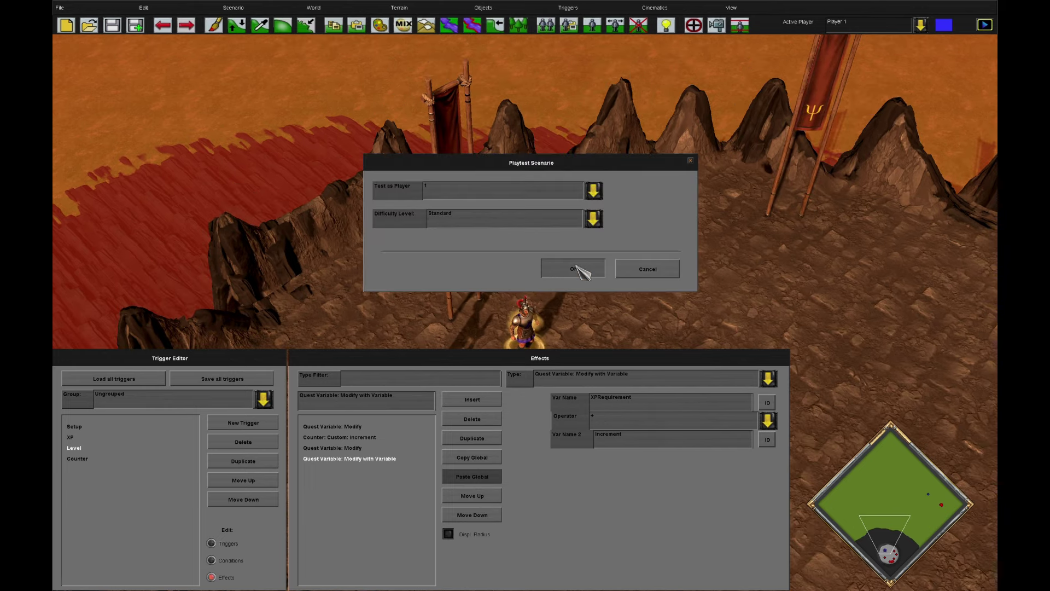
{"action": "left_click", "coordinate": [572, 268]}
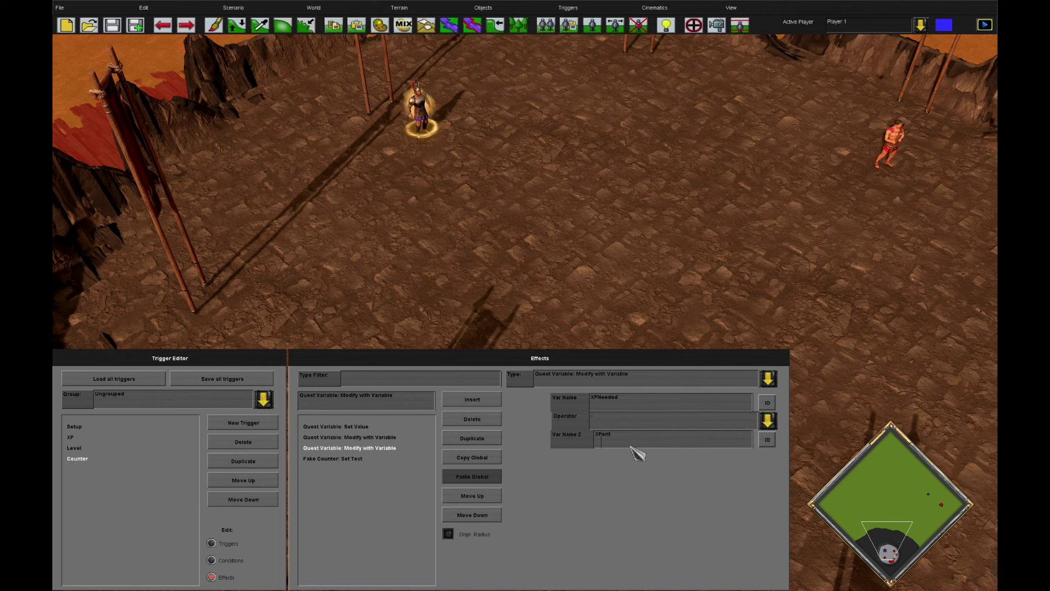
Correct the second variable of the Counter trigger's subtracting Modify with Variable effect to XP
{"action": "key", "text": "End"}
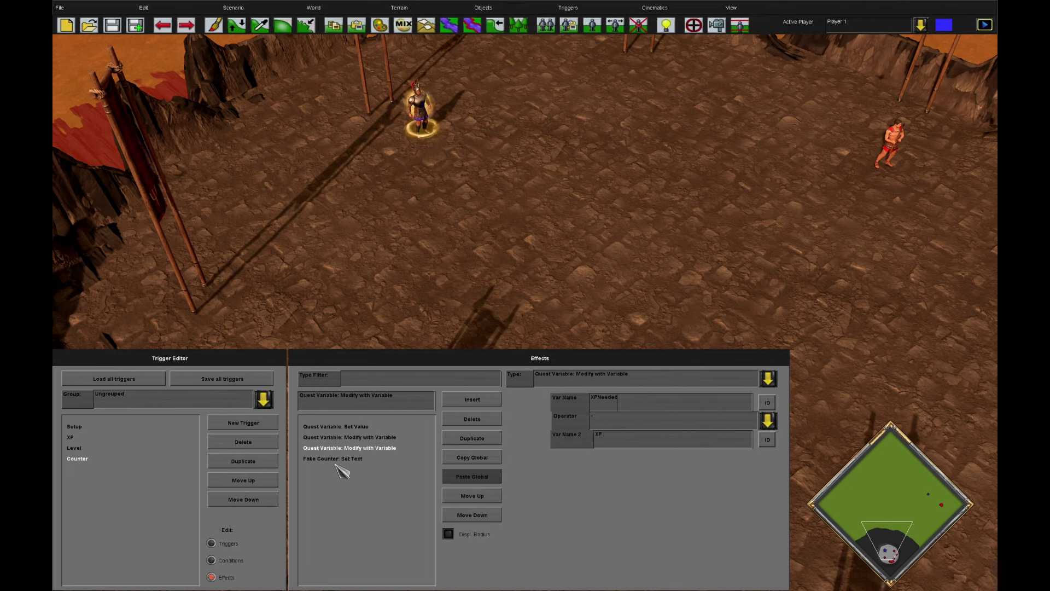
{"action": "left_click", "coordinate": [632, 436]}
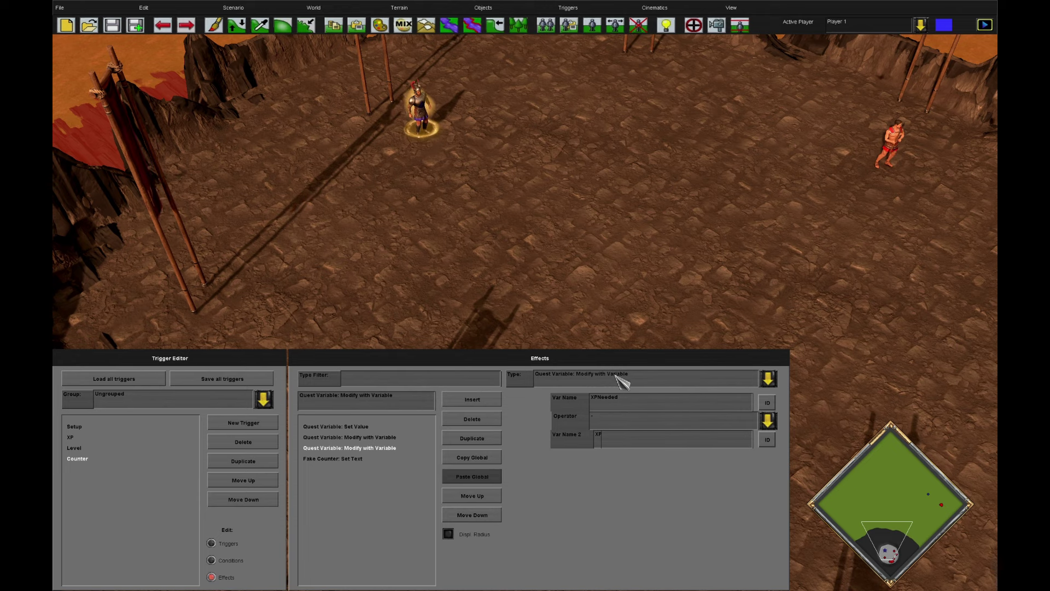
Start another playtest of the scenario and cast the Bolt god power on an enemy unit in the arena
{"action": "left_click", "coordinate": [270, 11]}
{"action": "left_click", "coordinate": [271, 77]}
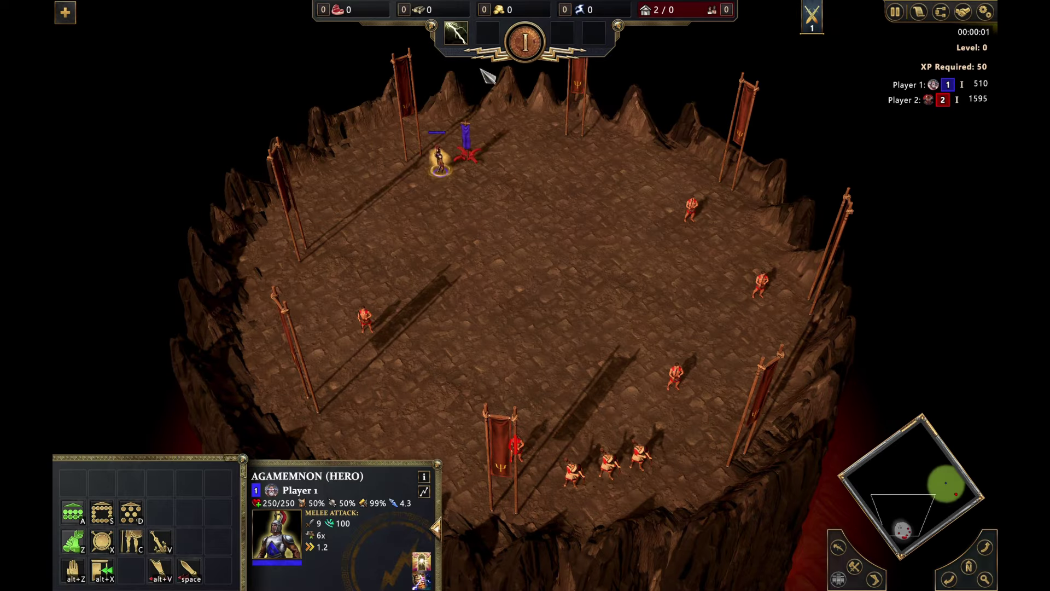
{"action": "left_click", "coordinate": [455, 33]}
{"action": "left_click", "coordinate": [691, 206]}
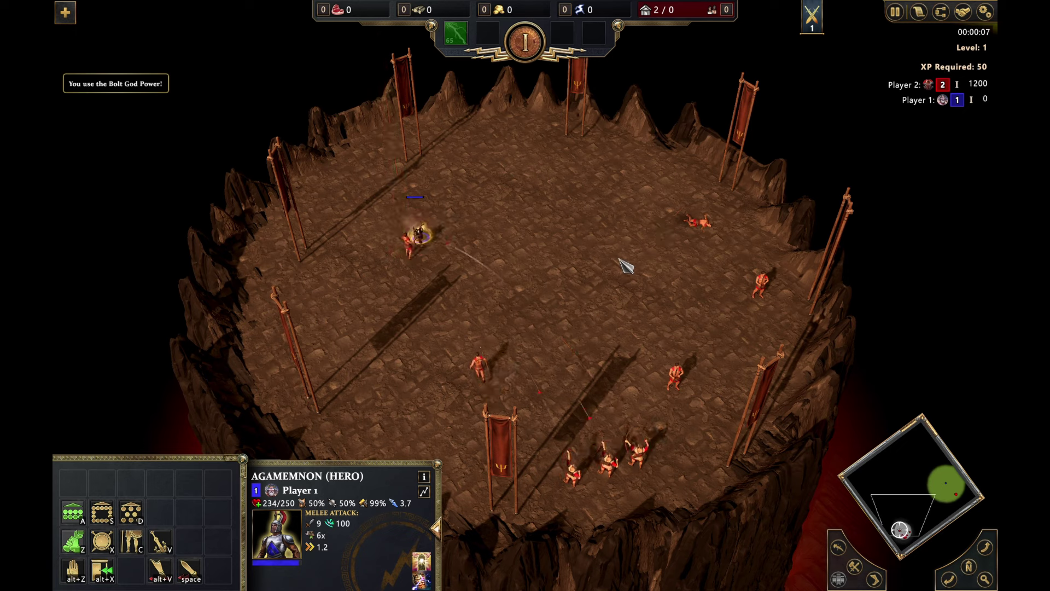
Fight the remaining arena enemies with Agamemnon to test the Level and XP Required counters
{"action": "right_click", "coordinate": [618, 241]}
{"action": "right_click", "coordinate": [462, 307]}
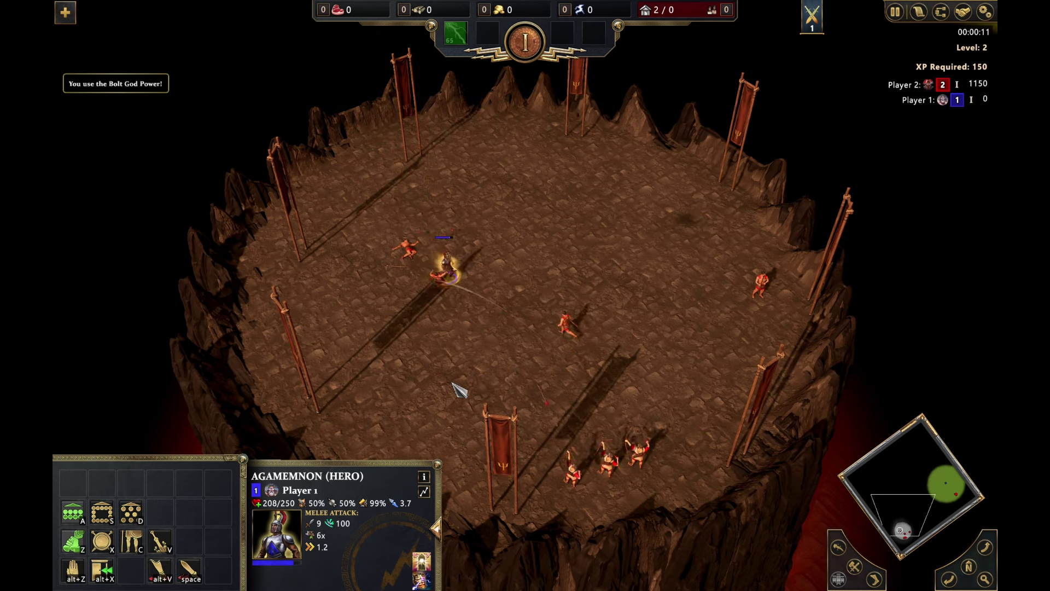
{"action": "right_click", "coordinate": [573, 467]}
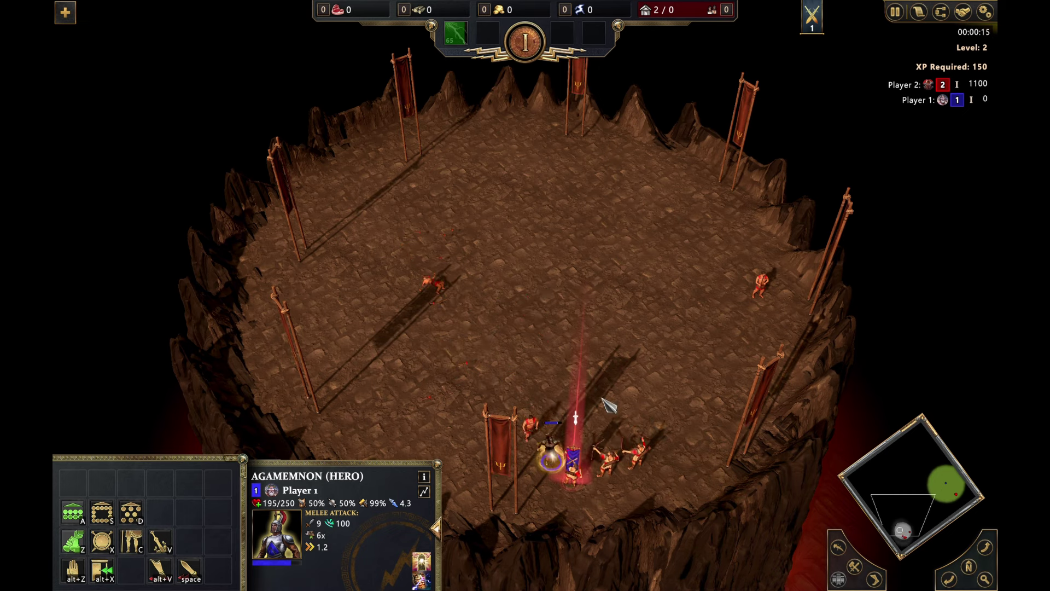
{"action": "right_click", "coordinate": [554, 435]}
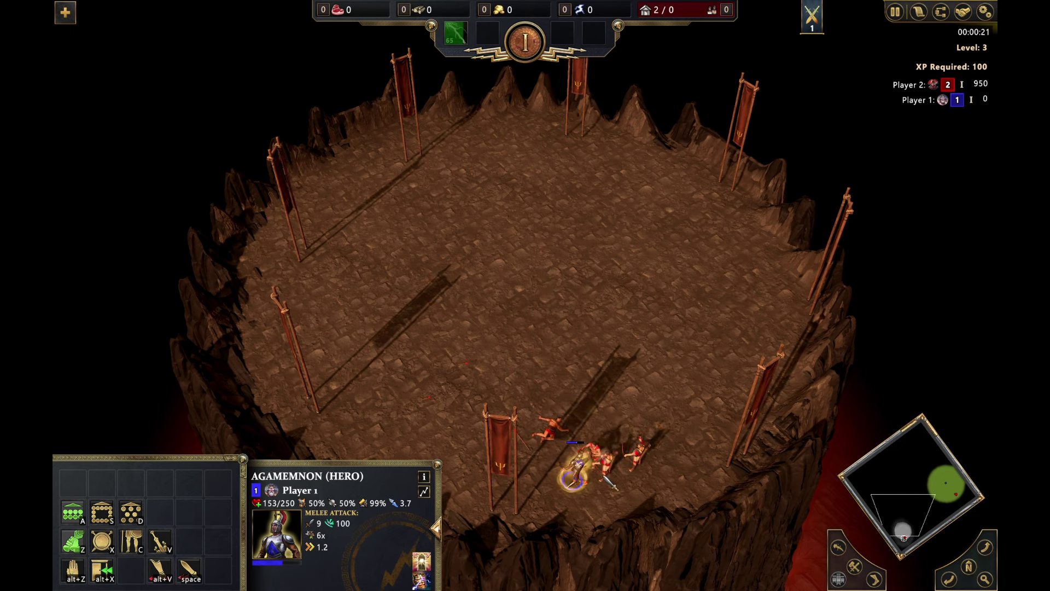
{"action": "right_click", "coordinate": [637, 453]}
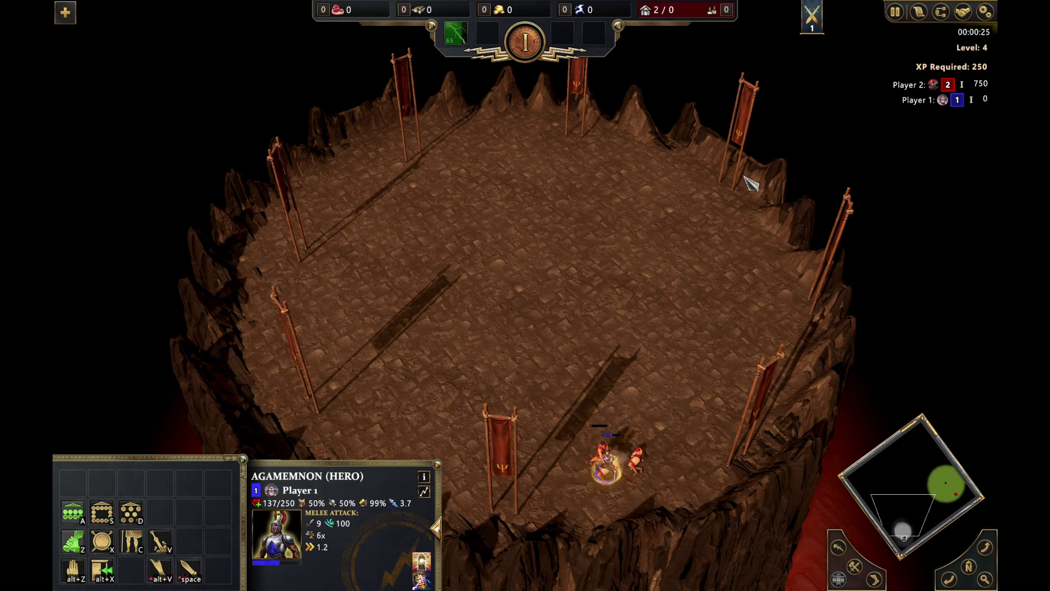
Attack the group of four enemies outside the arena with Osiris, and return to the arena
{"action": "left_click", "coordinate": [952, 495]}
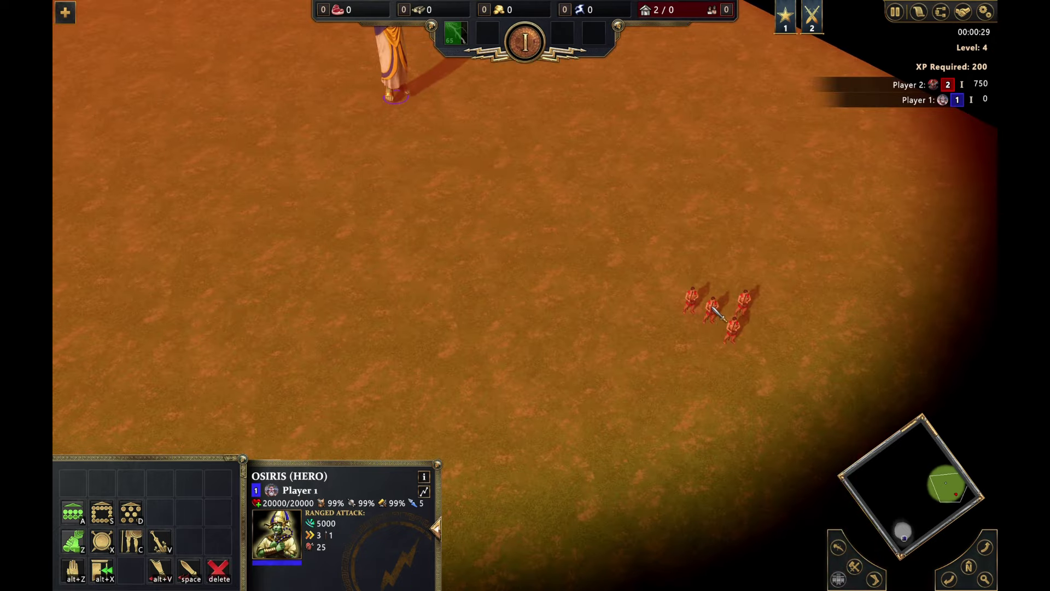
{"action": "right_click", "coordinate": [713, 309]}
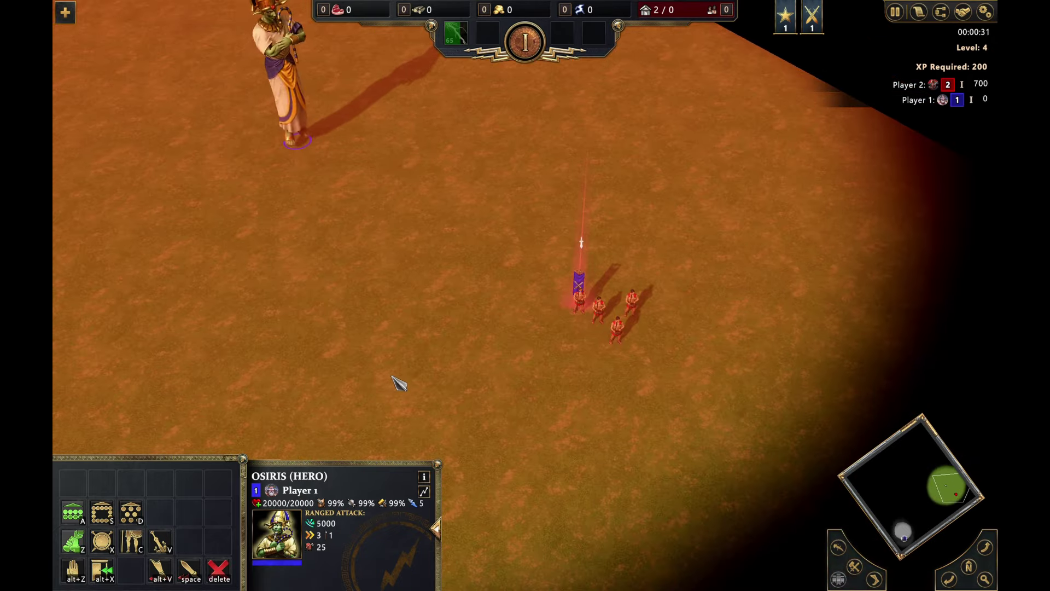
{"action": "right_click", "coordinate": [399, 383]}
{"action": "left_click", "coordinate": [499, 277]}
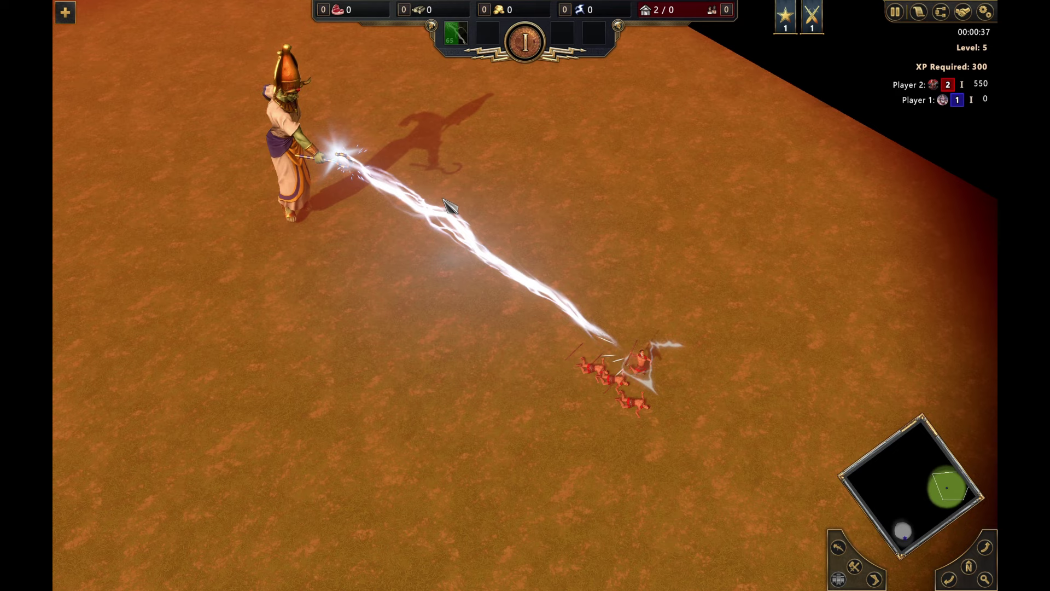
{"action": "left_click", "coordinate": [905, 544]}
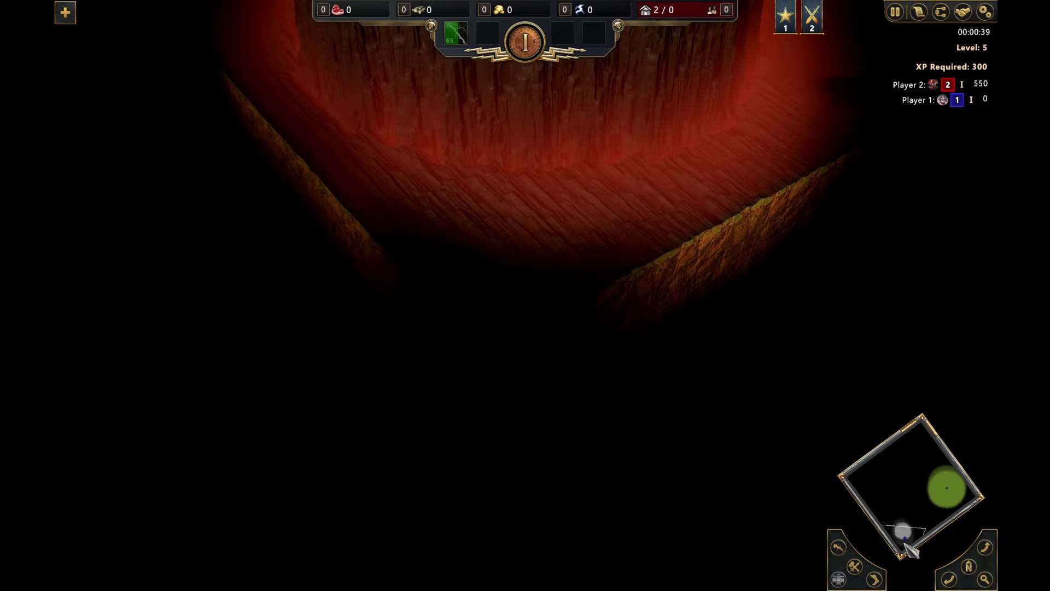
{"action": "scroll", "coordinate": [793, 114], "scroll_direction": "down", "scroll_amount": 5}
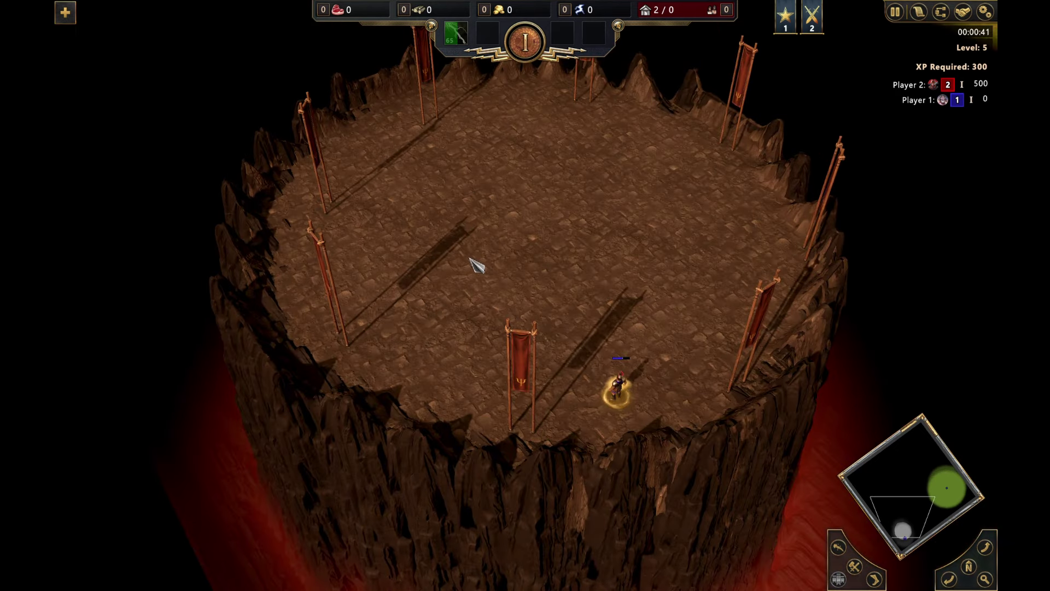